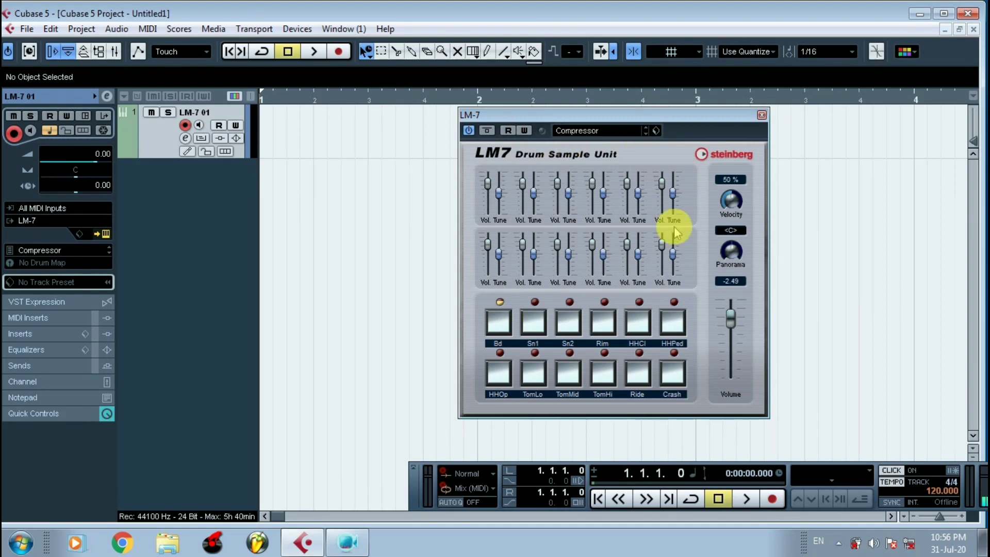
# Reposition the LM-7 window and cycle its preset through 909 and Percussion, returning to Compressor.
pyautogui.moveTo(566, 120); pyautogui.dragTo(369, 165)
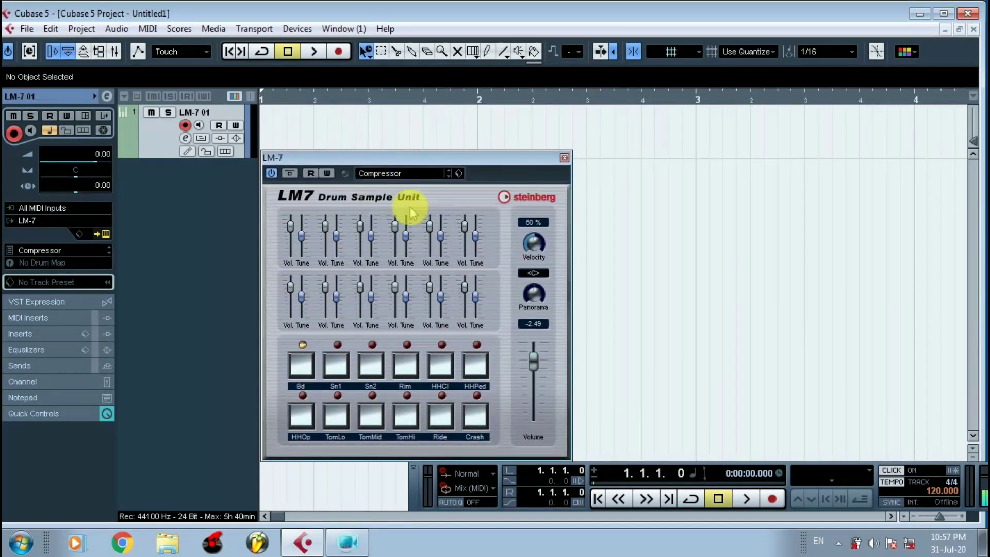
pyautogui.click(381, 175)
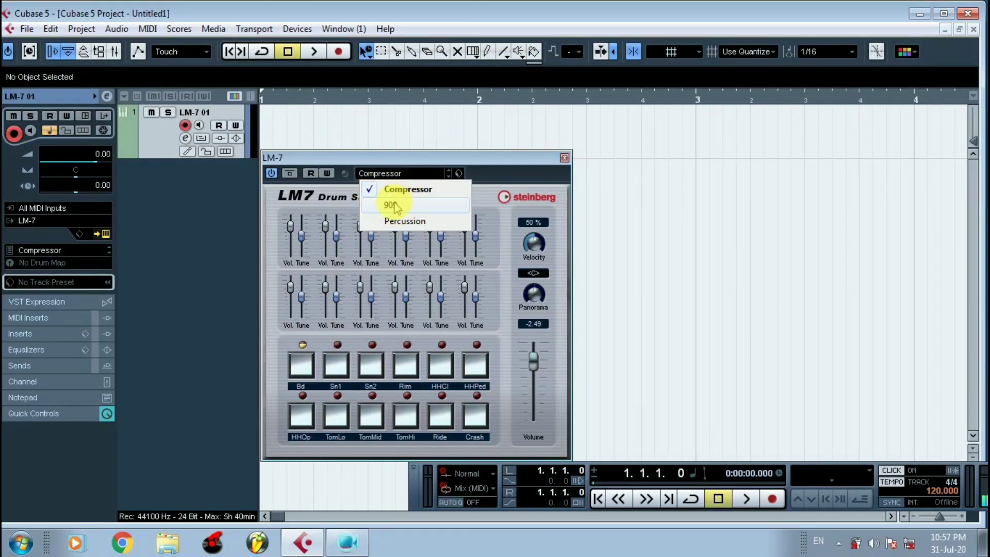
pyautogui.click(395, 206)
pyautogui.click(387, 176)
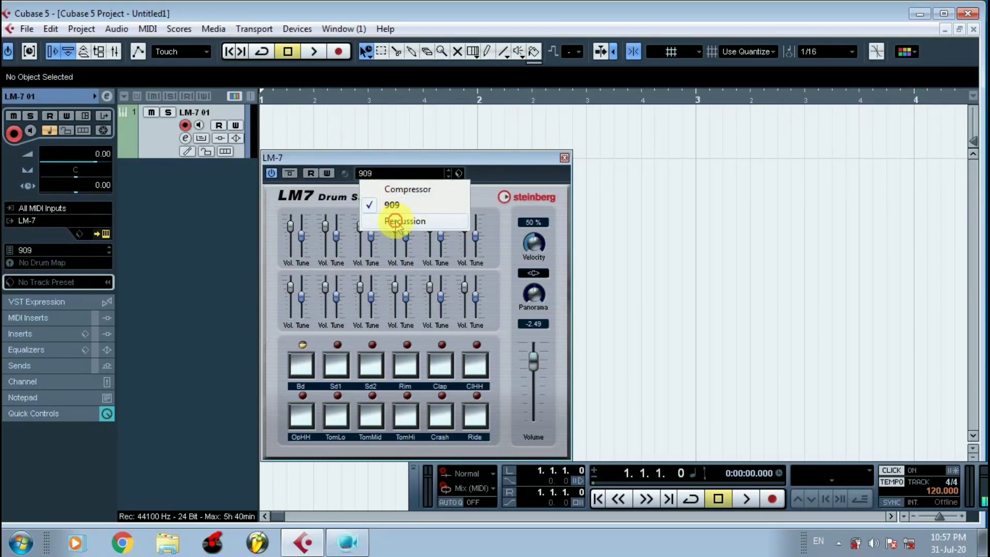
pyautogui.click(395, 221)
pyautogui.click(388, 175)
pyautogui.click(392, 191)
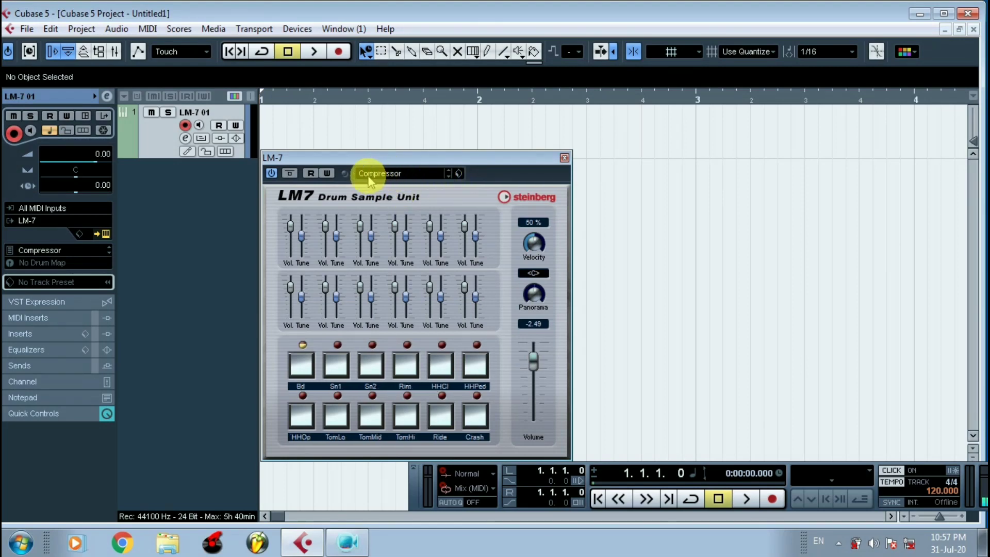
# Audition the drum pads of the Compressor kit in both rows, from Bd through to HHOp.
pyautogui.click(303, 362)
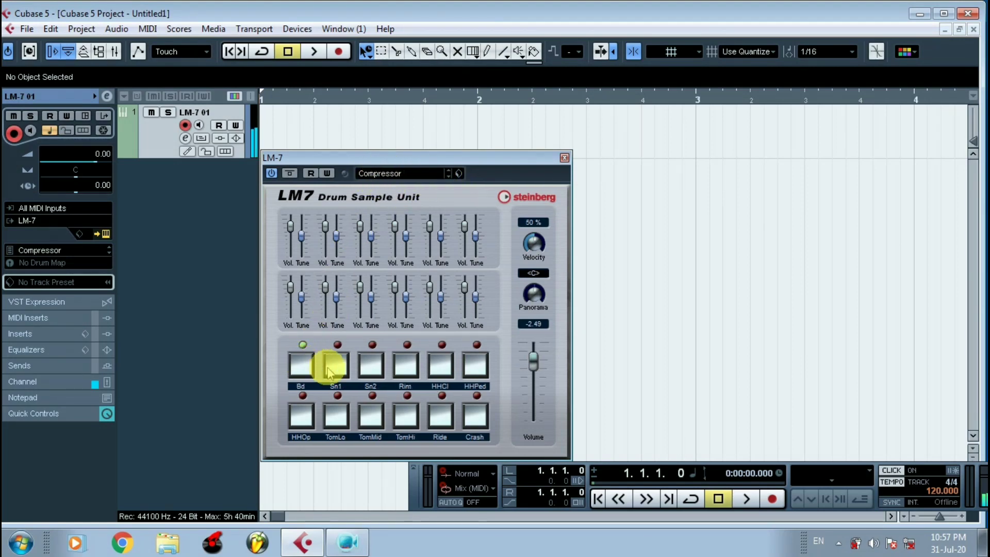
pyautogui.click(371, 367)
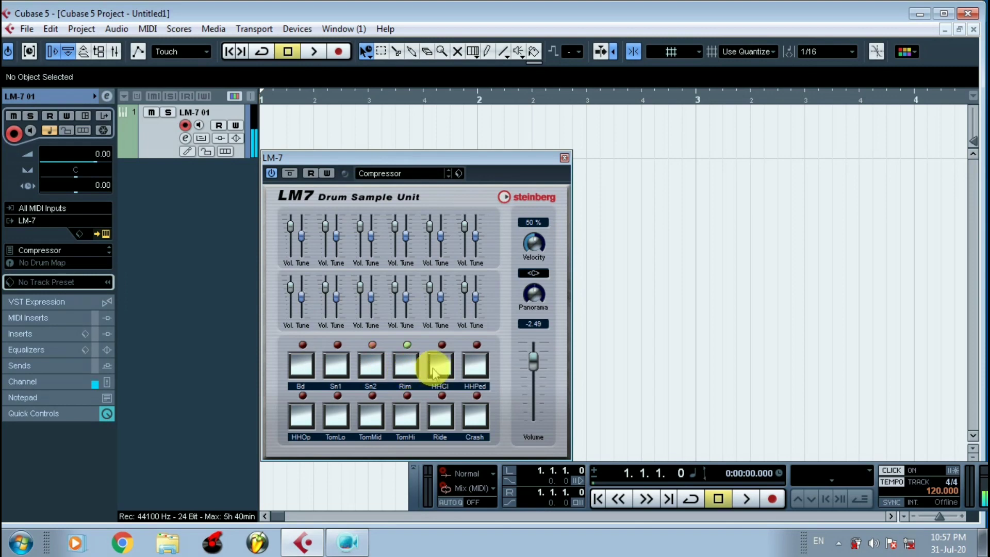
pyautogui.click(436, 367)
pyautogui.click(472, 363)
pyautogui.click(472, 413)
pyautogui.click(439, 414)
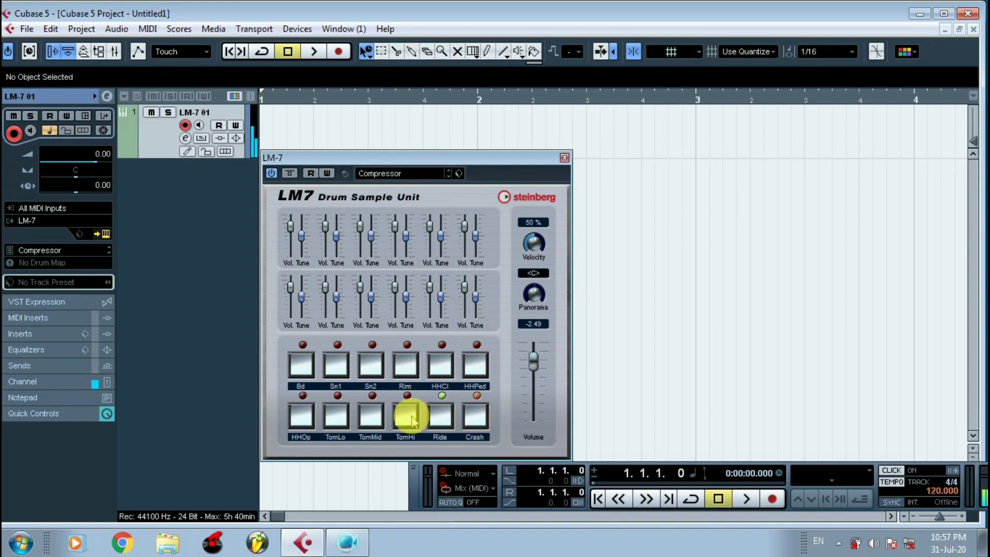
pyautogui.click(411, 421)
pyautogui.click(371, 417)
pyautogui.click(336, 419)
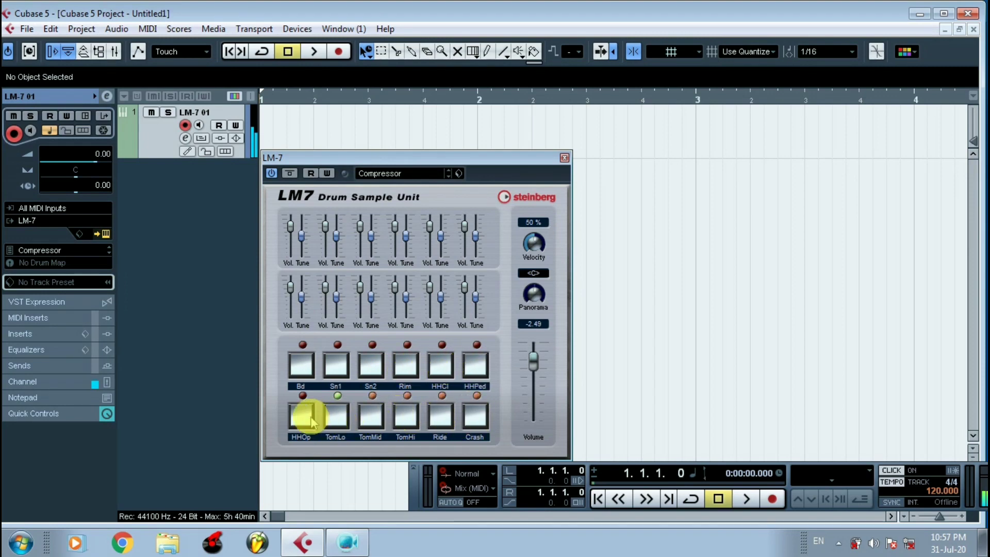
pyautogui.click(309, 417)
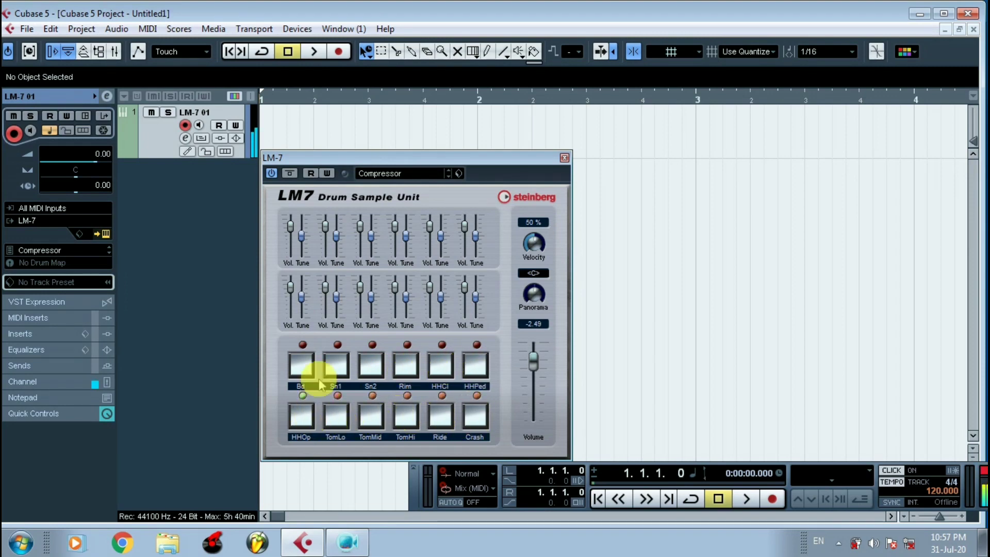
# Load the 909 preset in the LM-7 and audition its drum pads in both rows.
pyautogui.click(394, 175)
pyautogui.click(395, 205)
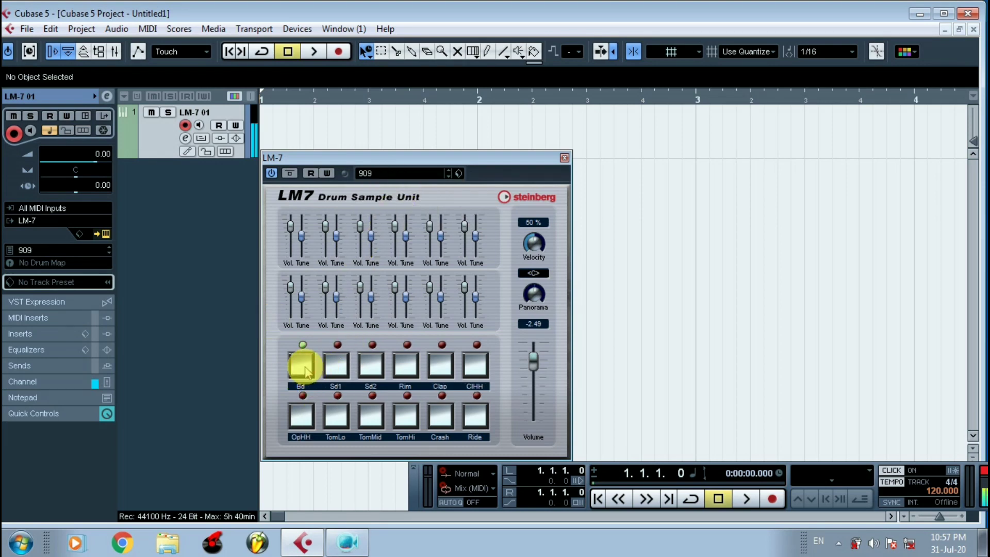
pyautogui.click(334, 367)
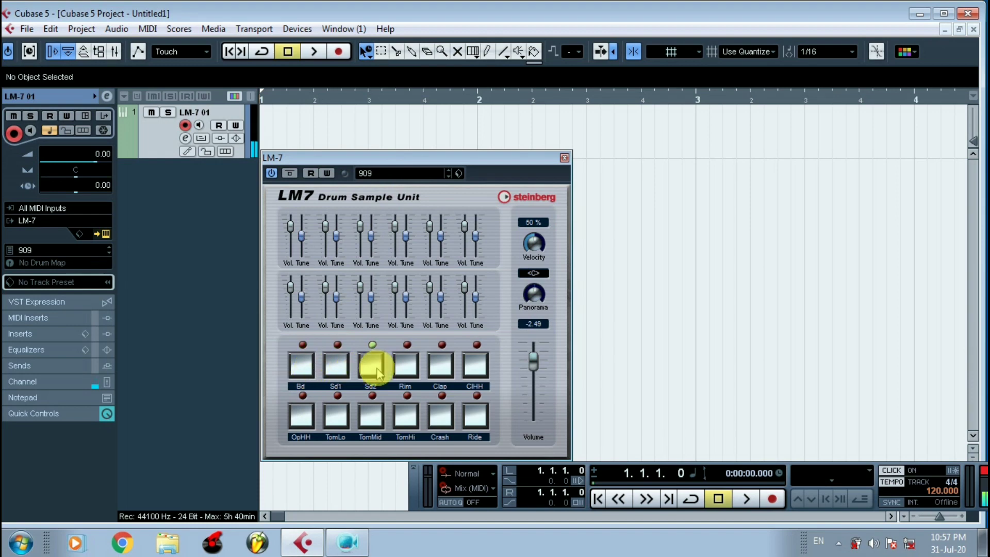
pyautogui.click(371, 366)
pyautogui.click(403, 369)
pyautogui.click(431, 367)
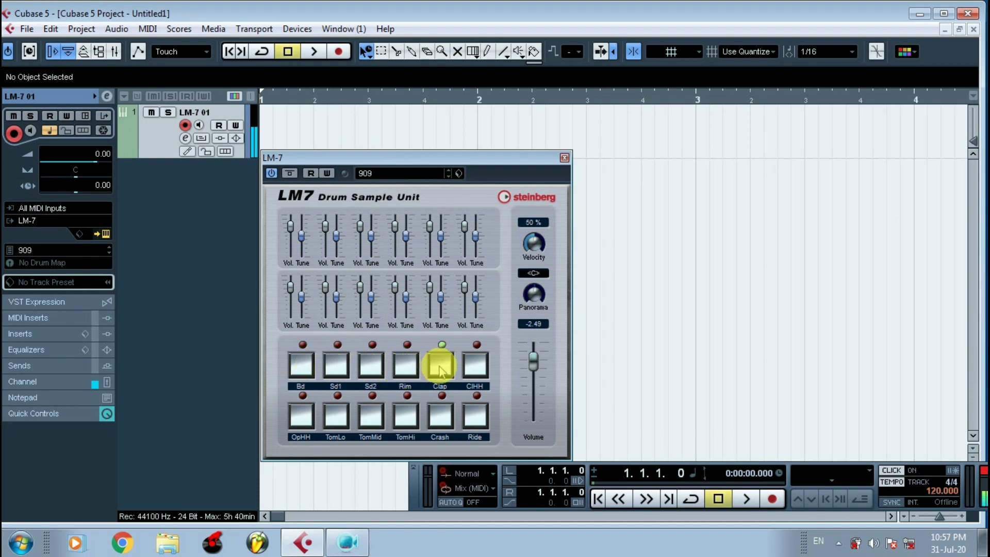
pyautogui.click(475, 364)
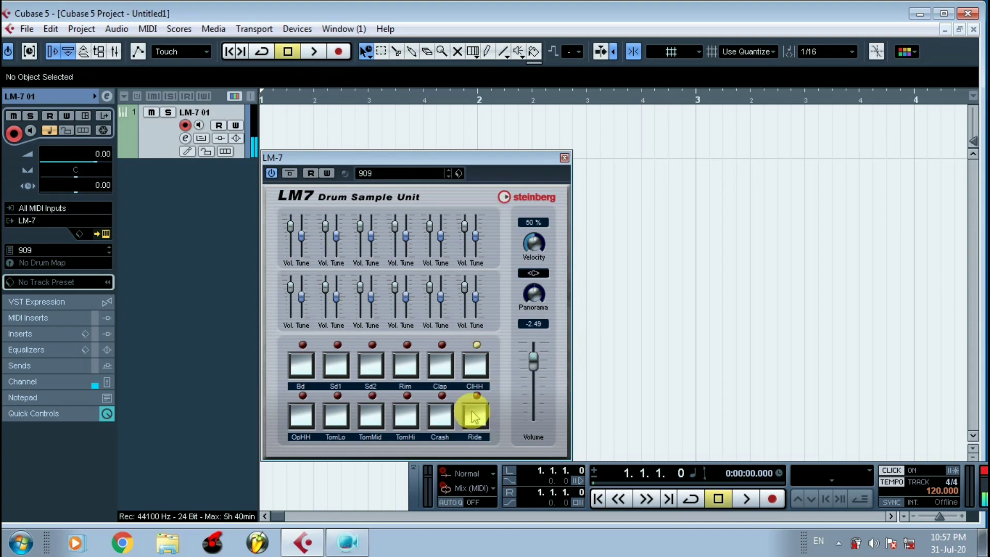
pyautogui.click(474, 416)
pyautogui.click(441, 424)
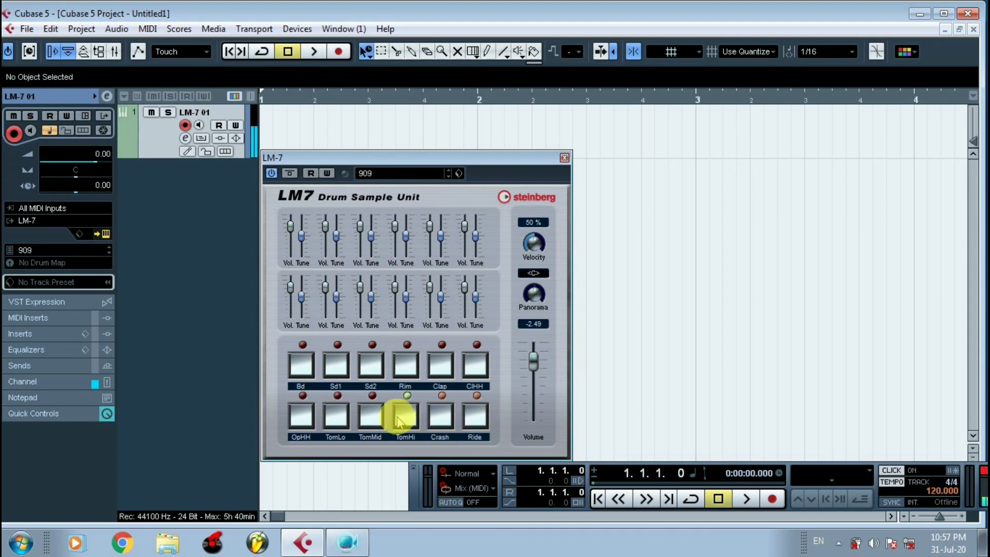
pyautogui.click(372, 416)
pyautogui.click(323, 420)
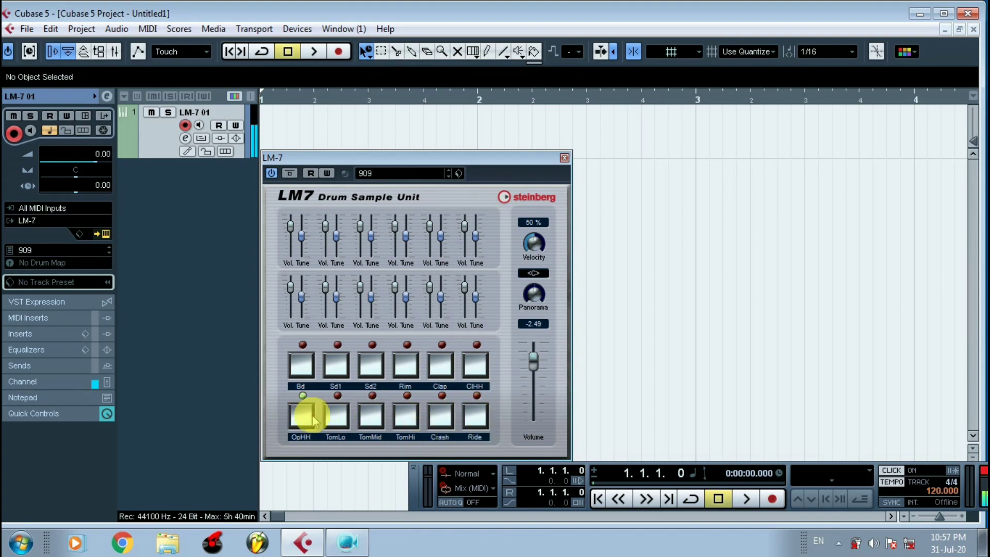
pyautogui.click(339, 420)
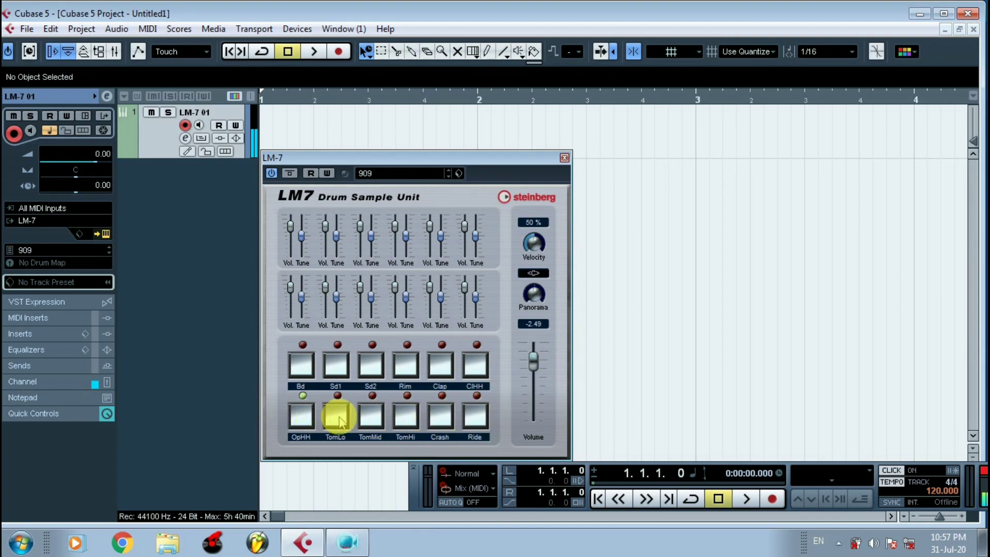
# Load the Percussion preset in the LM-7 and audition its conga, bongo, timbale and other percussion pads.
pyautogui.click(436, 175)
pyautogui.click(407, 222)
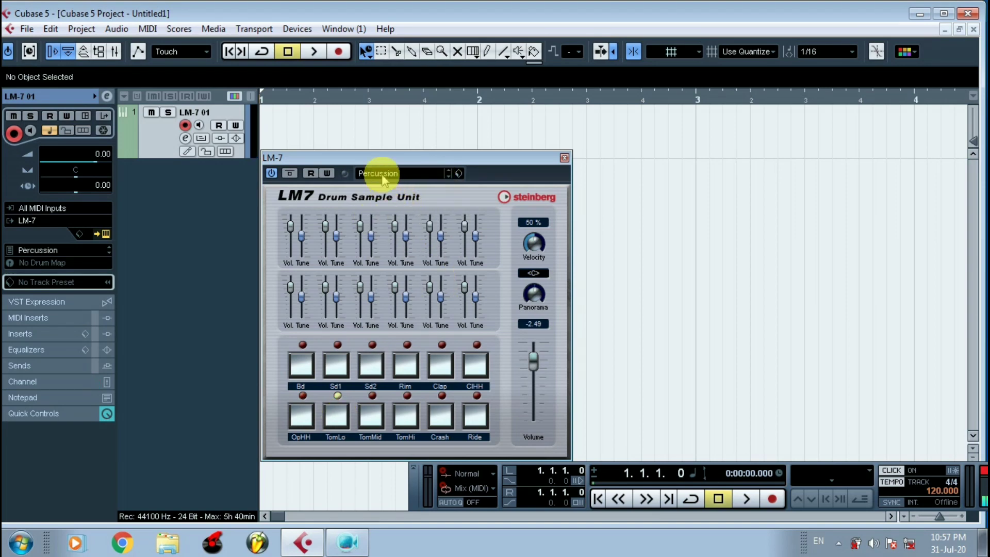
pyautogui.click(336, 366)
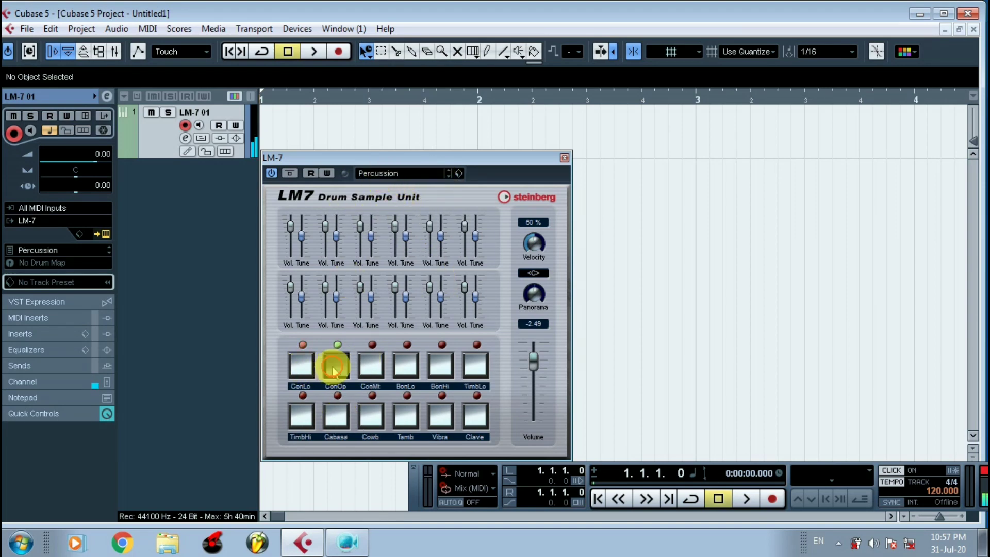
pyautogui.click(303, 414)
pyautogui.click(345, 417)
pyautogui.click(368, 417)
pyautogui.click(411, 417)
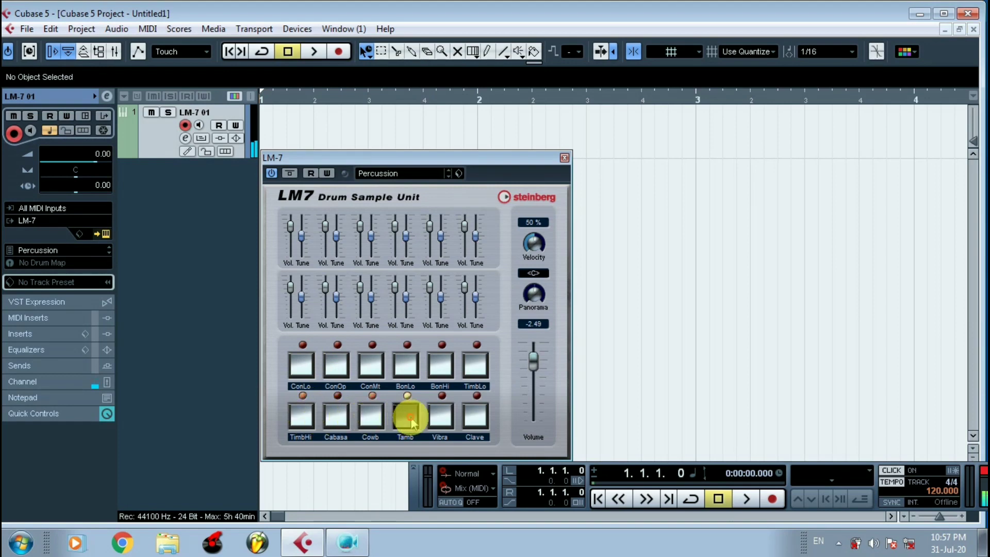
pyautogui.click(441, 419)
pyautogui.click(474, 419)
pyautogui.click(470, 370)
pyautogui.click(441, 367)
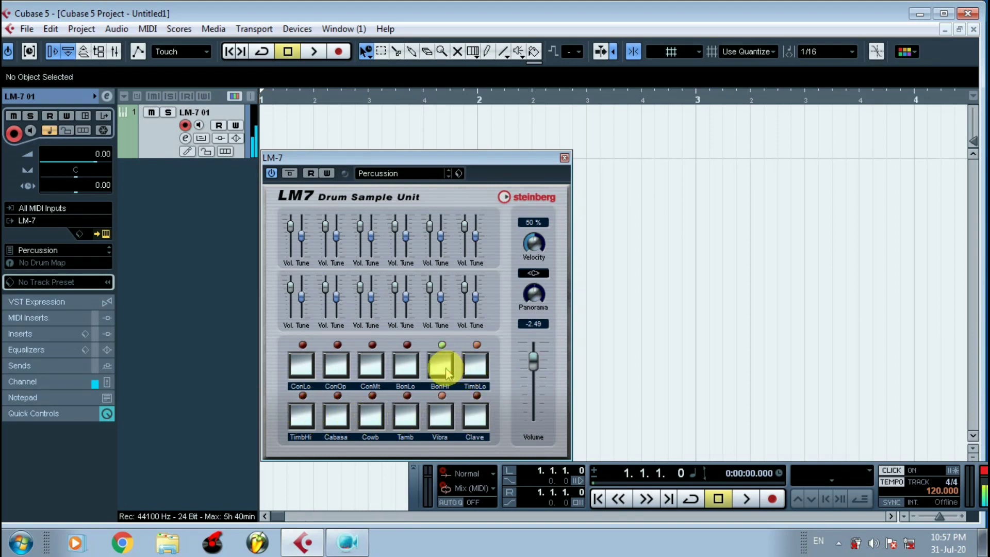
pyautogui.click(405, 366)
pyautogui.click(378, 367)
pyautogui.click(341, 365)
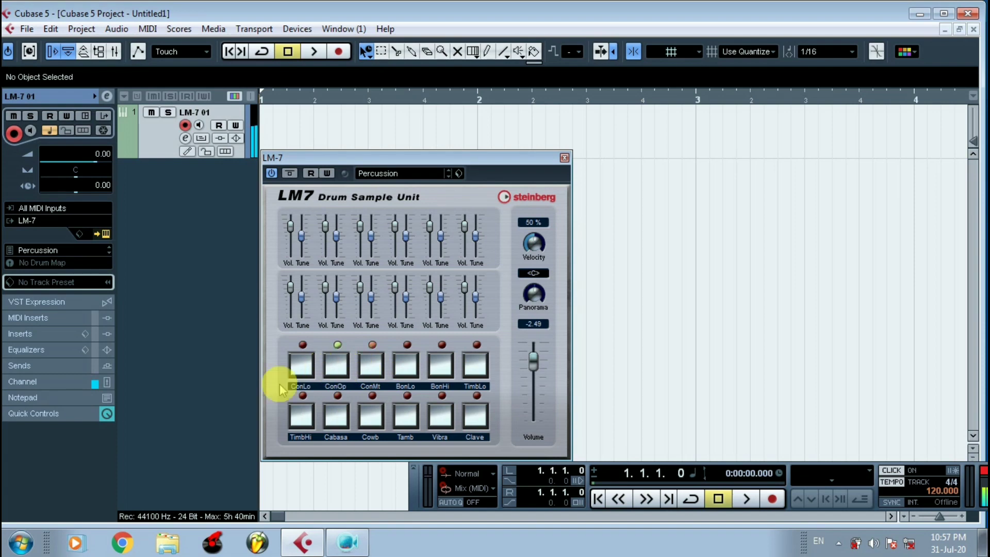
# Set the LM-7 drum kit preset to 909.
pyautogui.click(408, 181)
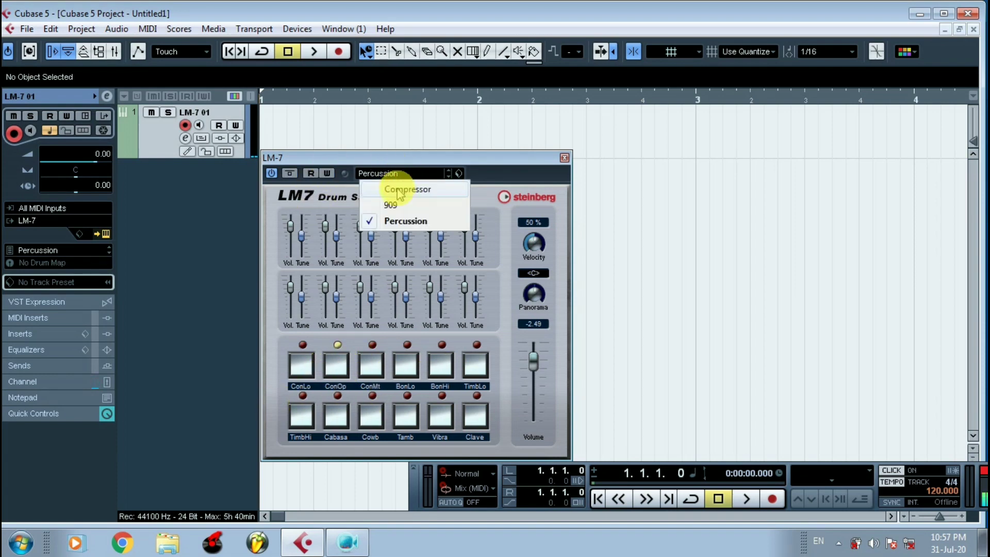
pyautogui.click(393, 206)
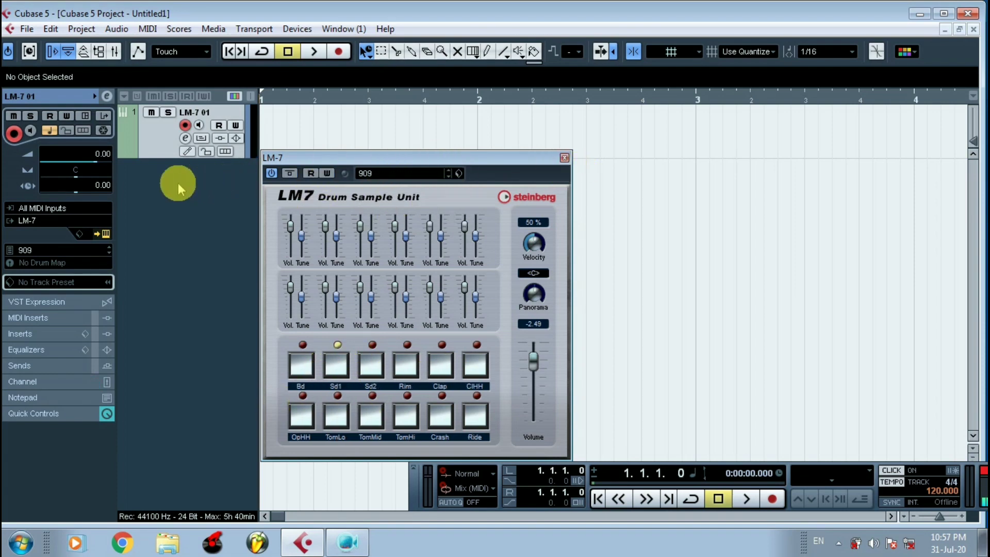
# Add one stereo audio track below the LM-7 01 instrument track.
pyautogui.rightClick(159, 185)
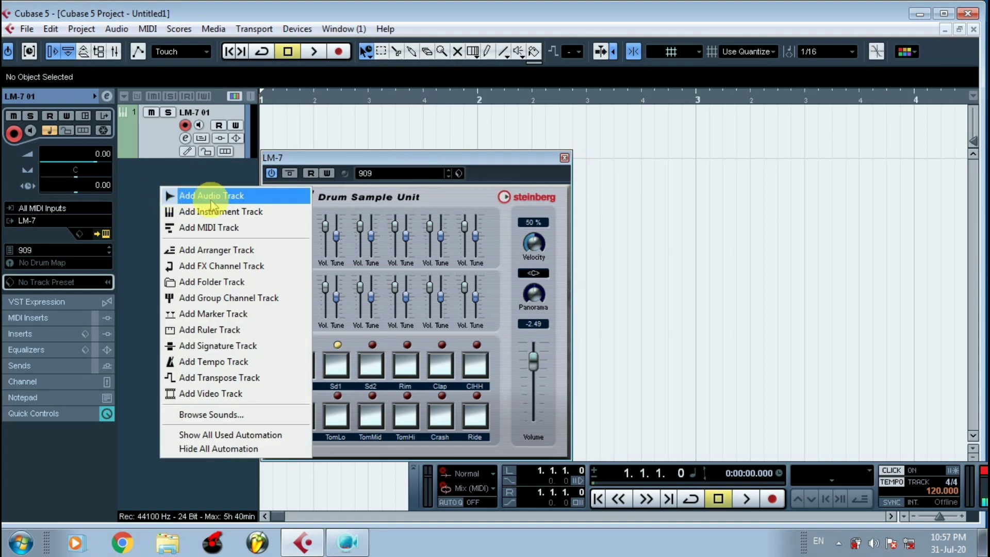
pyautogui.click(835, 468)
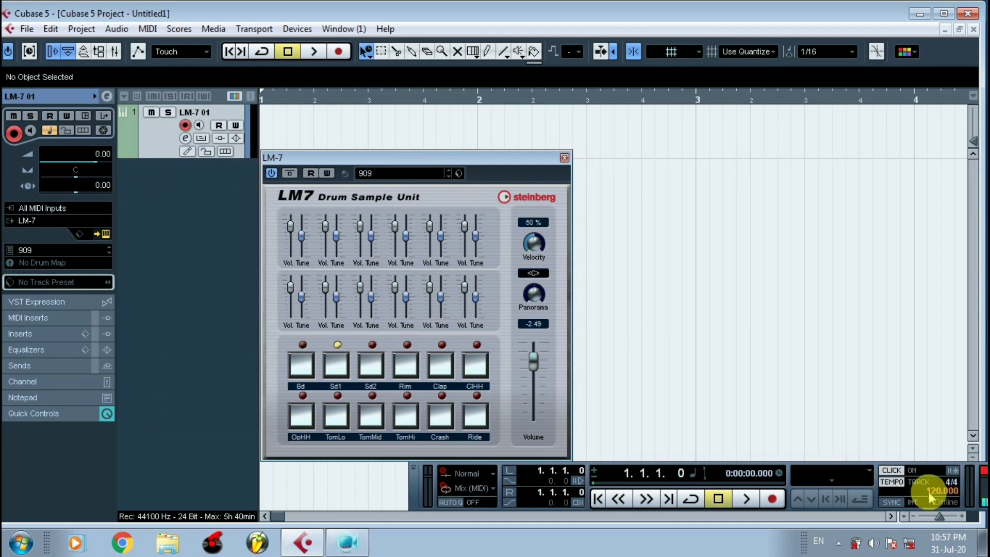
pyautogui.rightClick(159, 190)
pyautogui.click(206, 199)
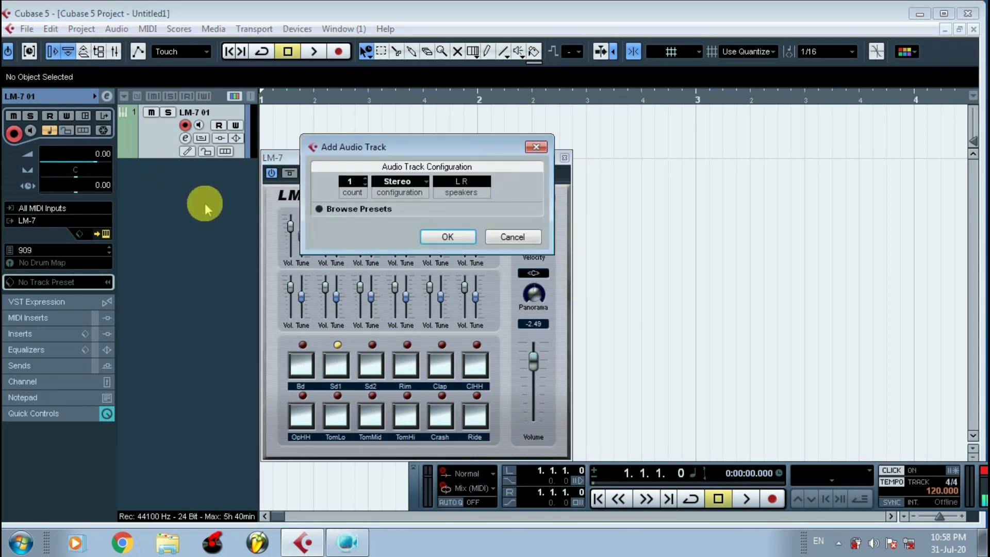
pyautogui.click(442, 237)
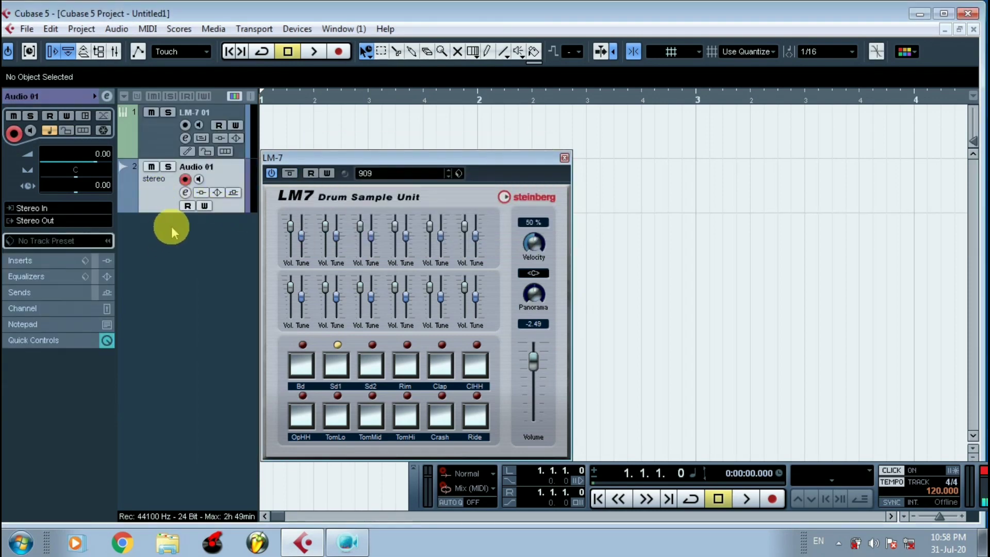
# Move the LM-7 window away from the track list, add one stereo group channel track and collapse the Group Tracks folder.
pyautogui.moveTo(304, 160); pyautogui.dragTo(385, 150)
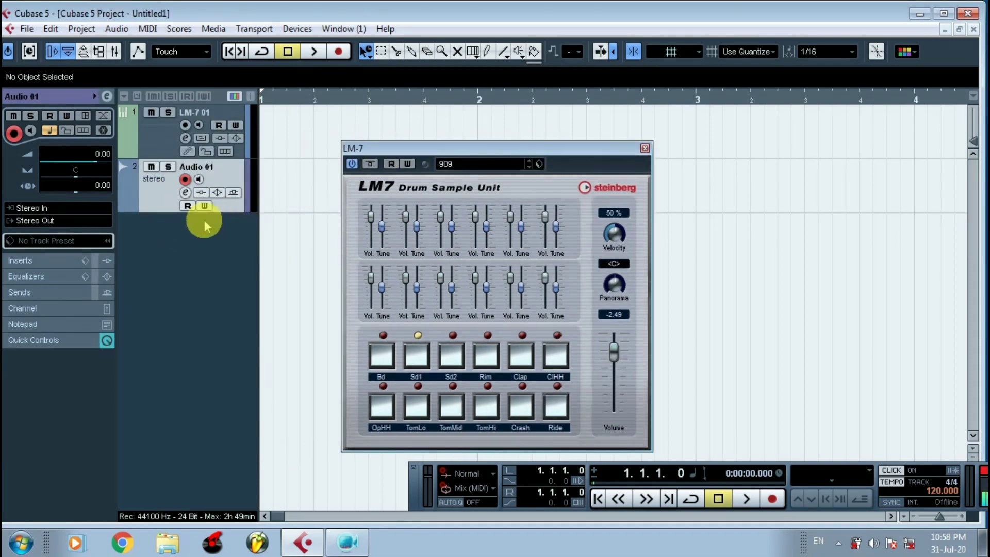
pyautogui.rightClick(170, 230)
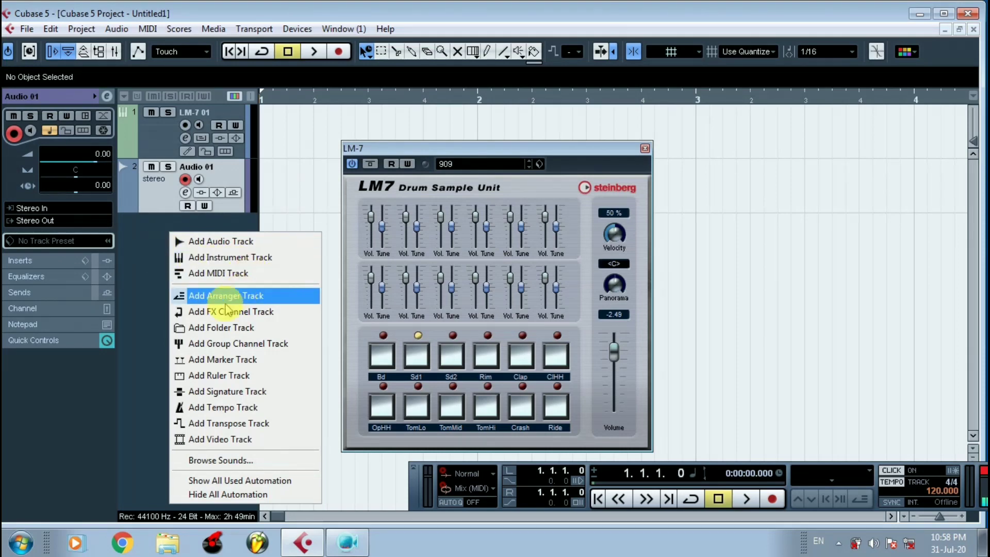
pyautogui.click(212, 344)
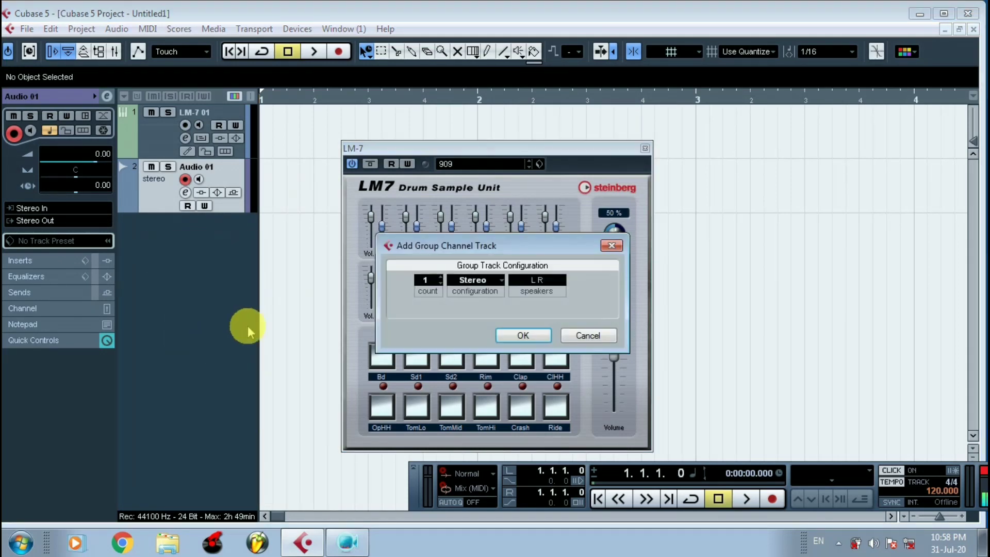
pyautogui.click(522, 336)
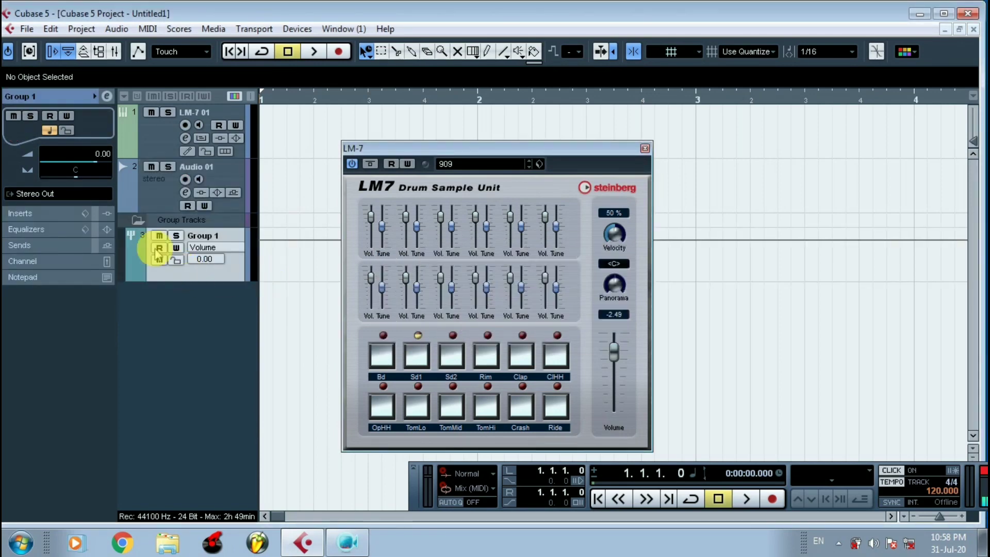
pyautogui.click(138, 223)
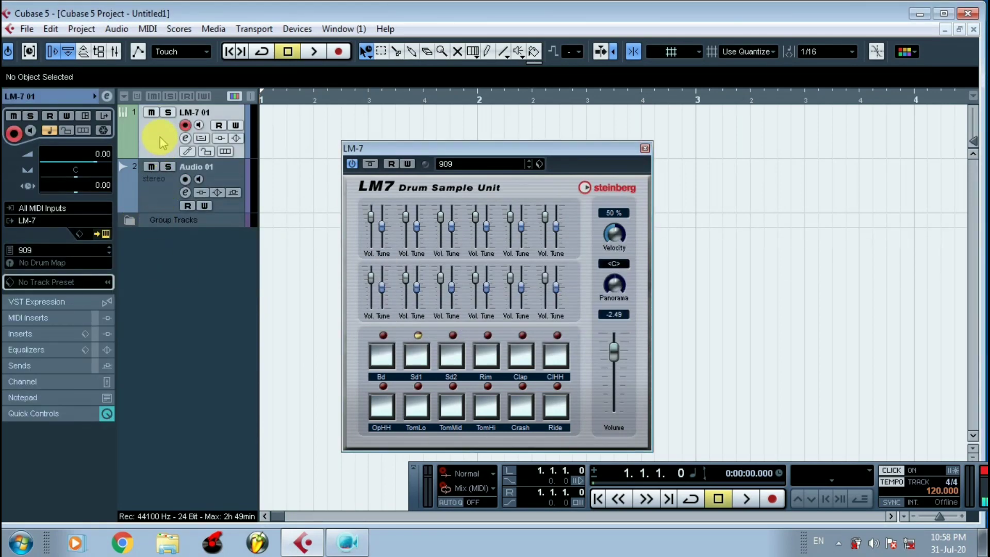
# Route the LM-7 01 instrument track's output to Group 1 in its channel settings.
pyautogui.click(165, 195)
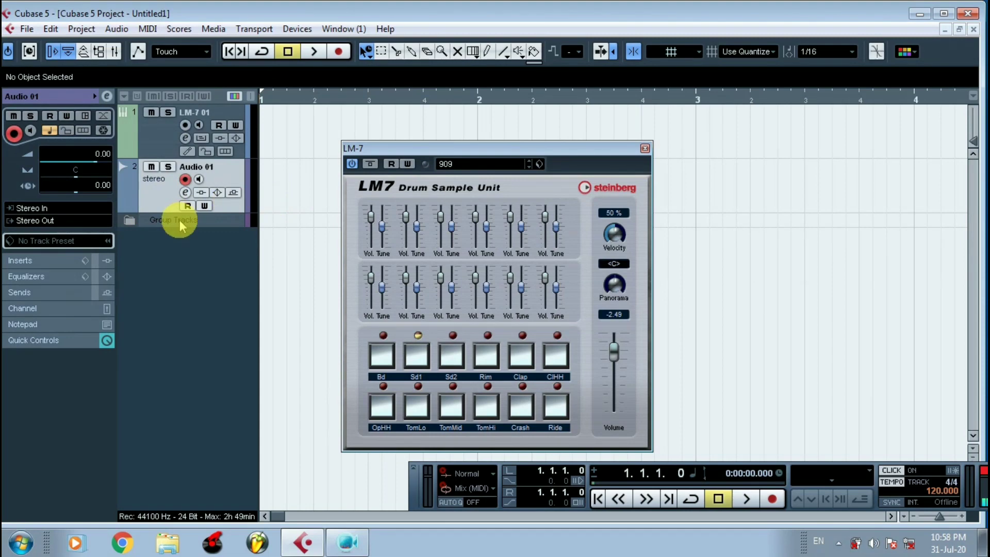
pyautogui.click(180, 226)
pyautogui.click(155, 181)
pyautogui.click(175, 151)
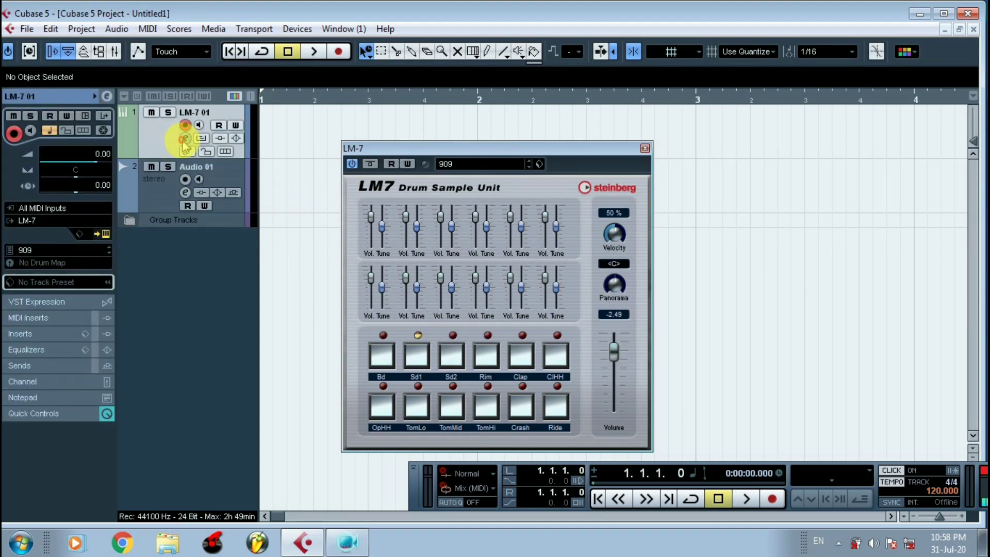
pyautogui.click(184, 139)
pyautogui.click(846, 199)
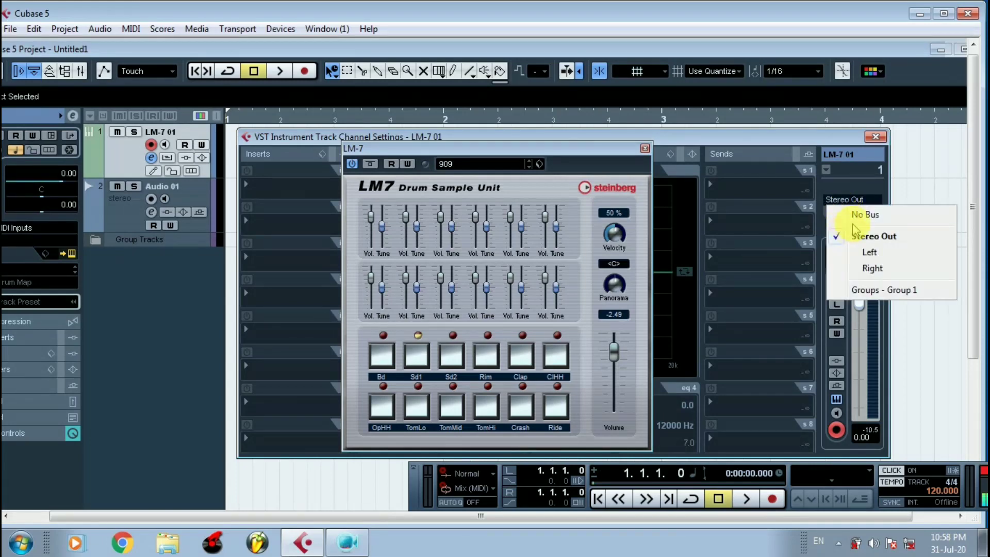
pyautogui.click(877, 290)
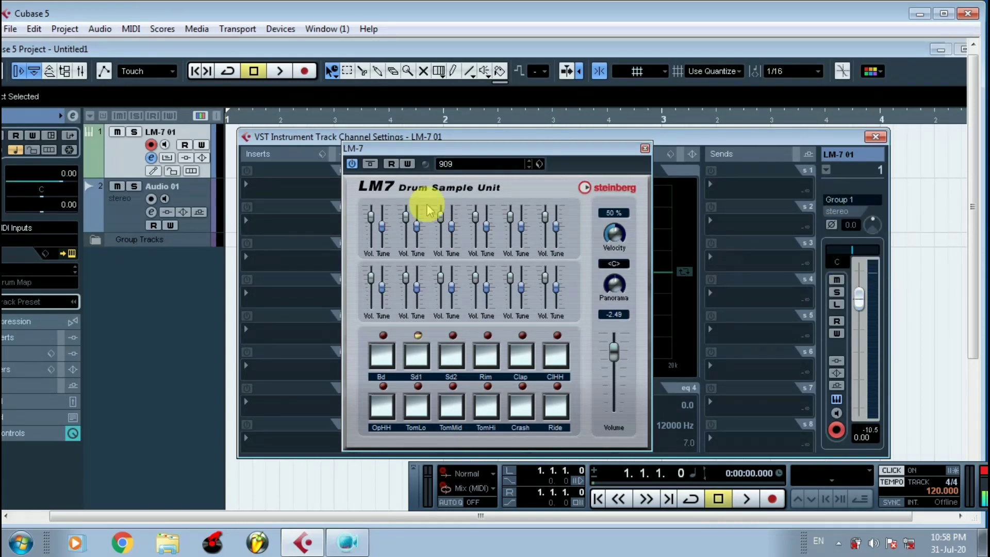
# Set the Audio 01 track's input to Group 1 and close its channel settings.
pyautogui.click(129, 208)
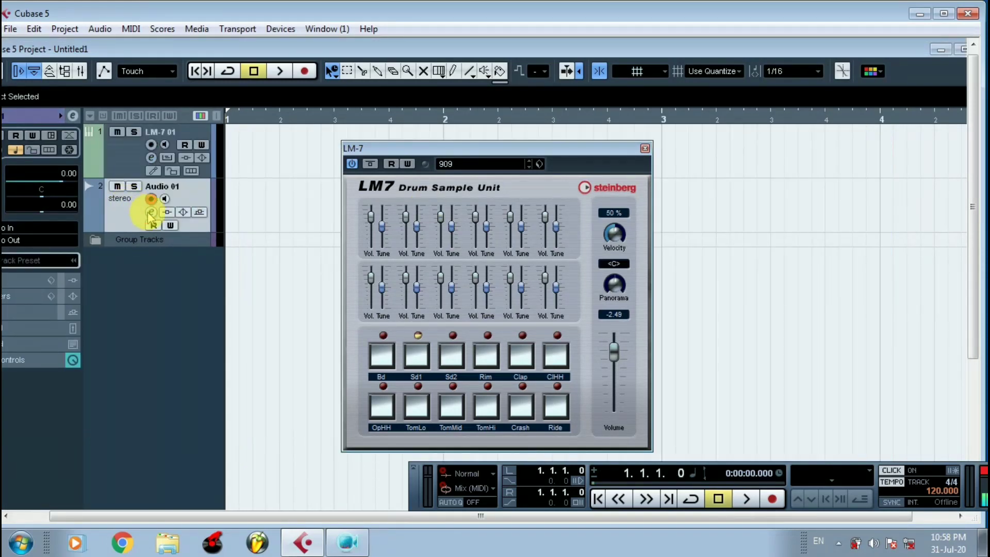
pyautogui.click(150, 212)
pyautogui.click(845, 189)
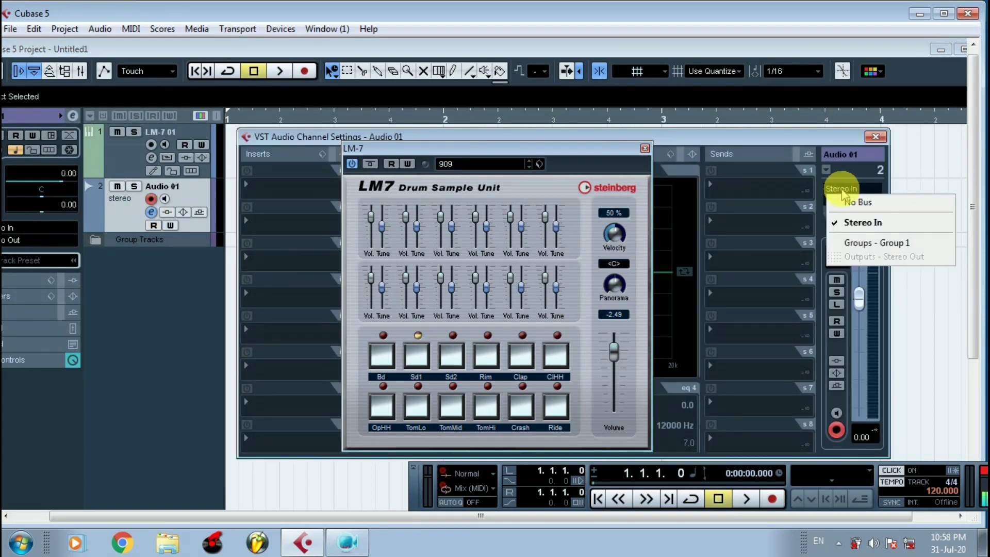
pyautogui.click(875, 243)
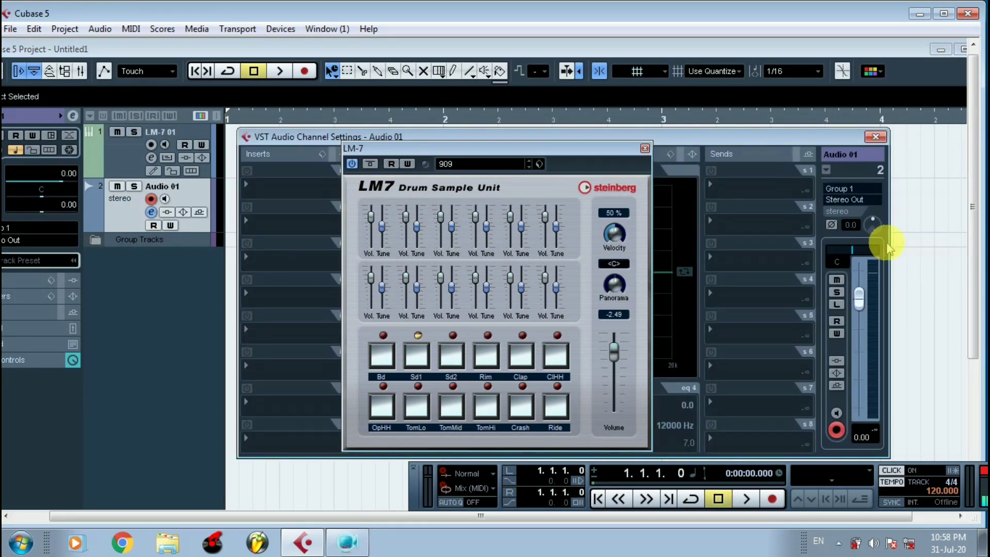
pyautogui.click(875, 138)
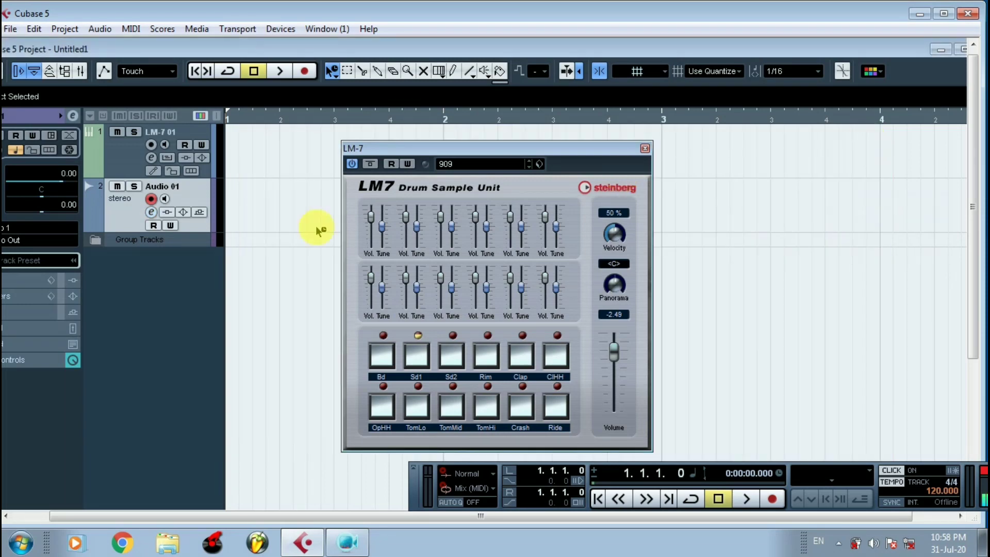
# Audition the LM-7's Bd pad while Audio 01 is record-enabled.
pyautogui.click(73, 226)
pyautogui.click(132, 295)
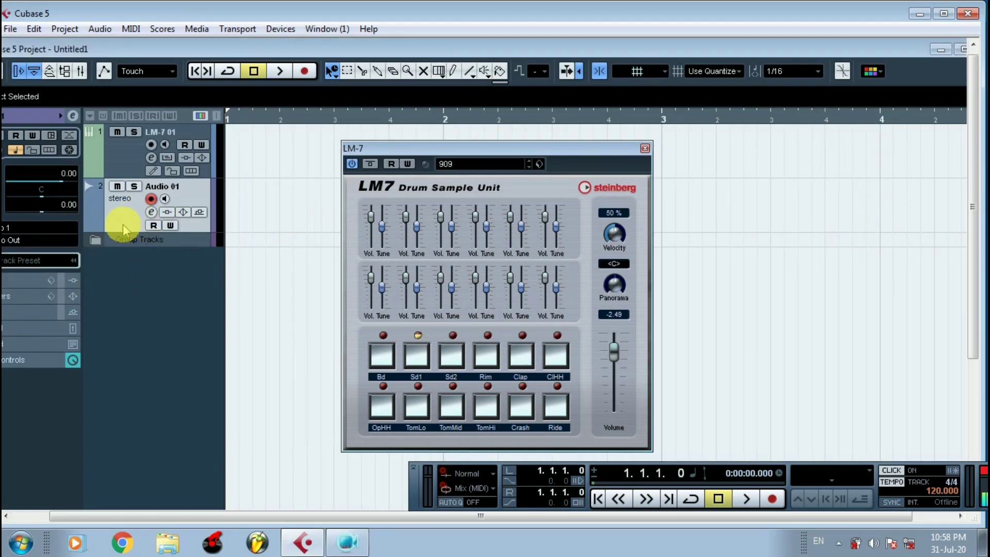
pyautogui.click(250, 126)
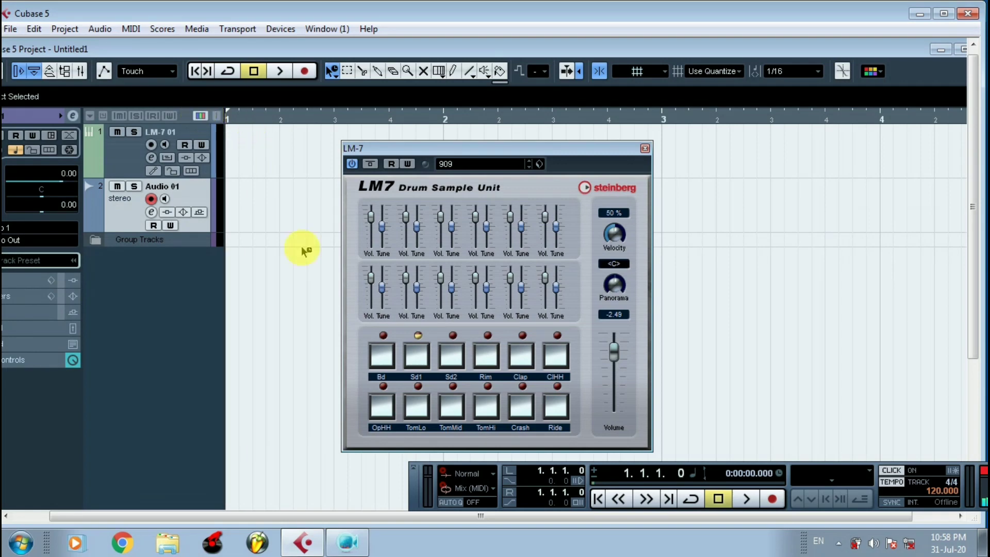
pyautogui.click(382, 354)
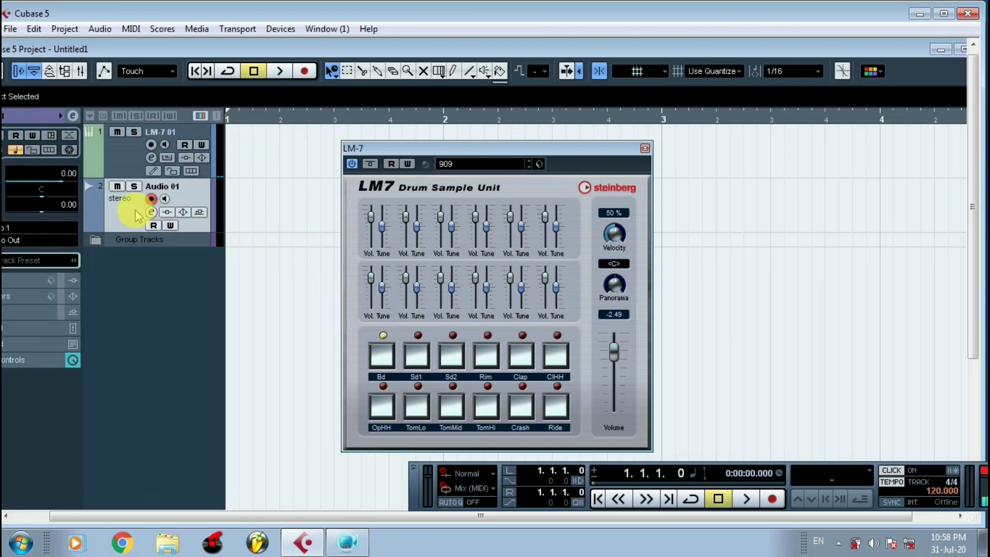
pyautogui.moveTo(235, 117); pyautogui.dragTo(195, 108)
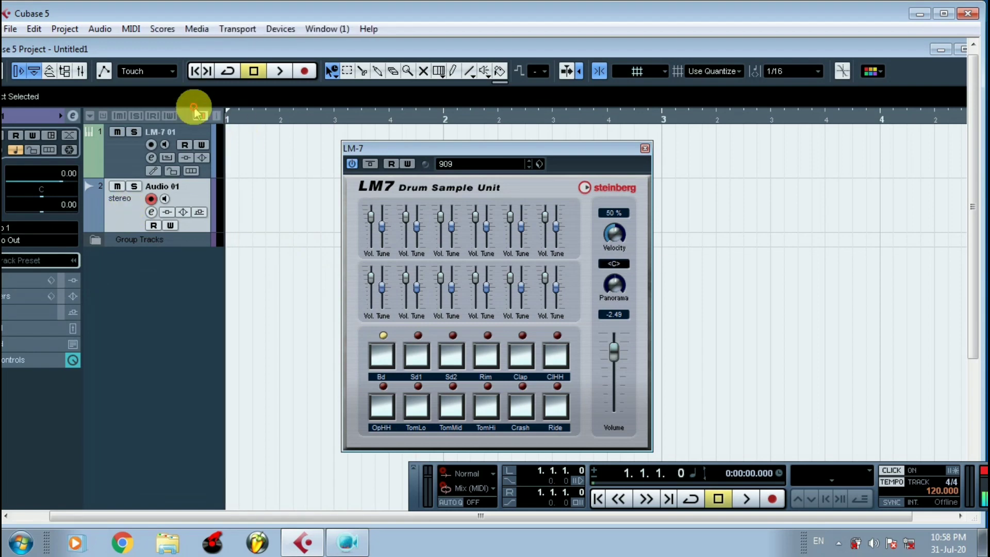
pyautogui.click(380, 350)
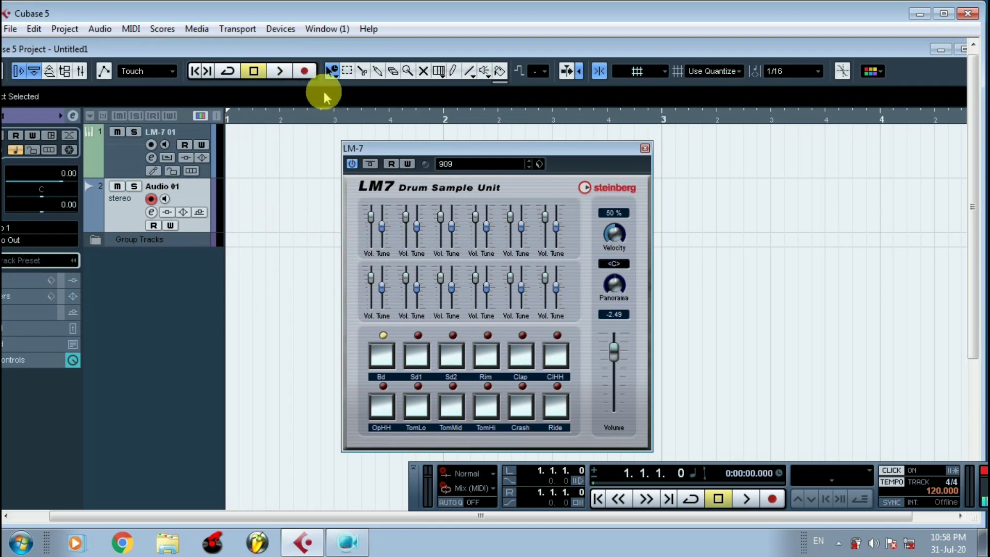
# Record the LM-7's Bd pad onto Audio 01 and move the LM-7 window below the tracks.
pyautogui.click(304, 72)
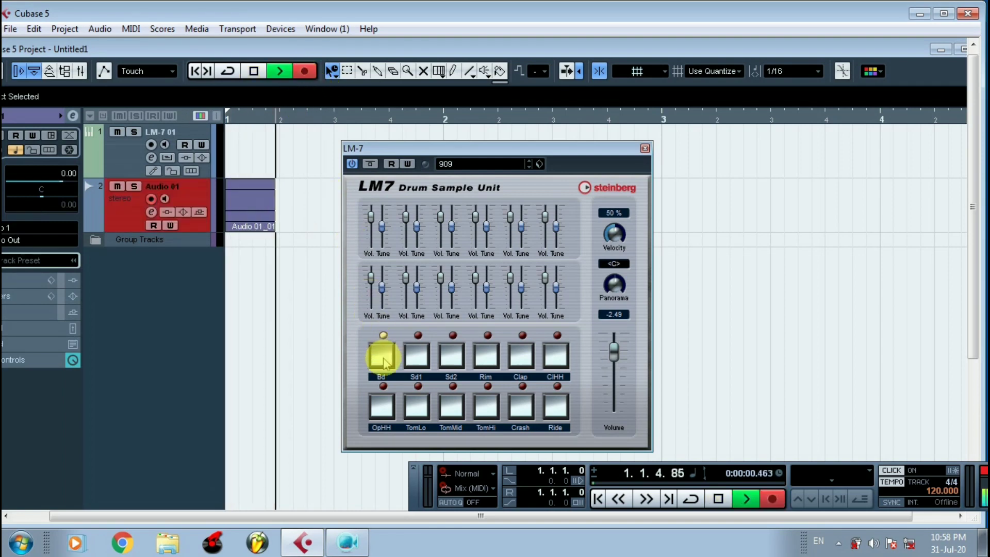
pyautogui.click(382, 355)
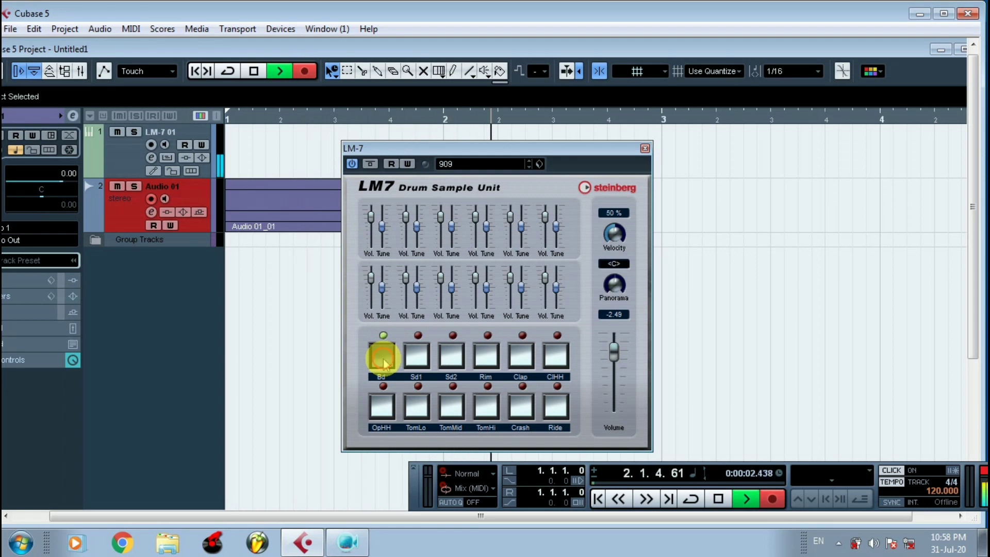
pyautogui.press('space')
pyautogui.moveTo(432, 148); pyautogui.dragTo(418, 276)
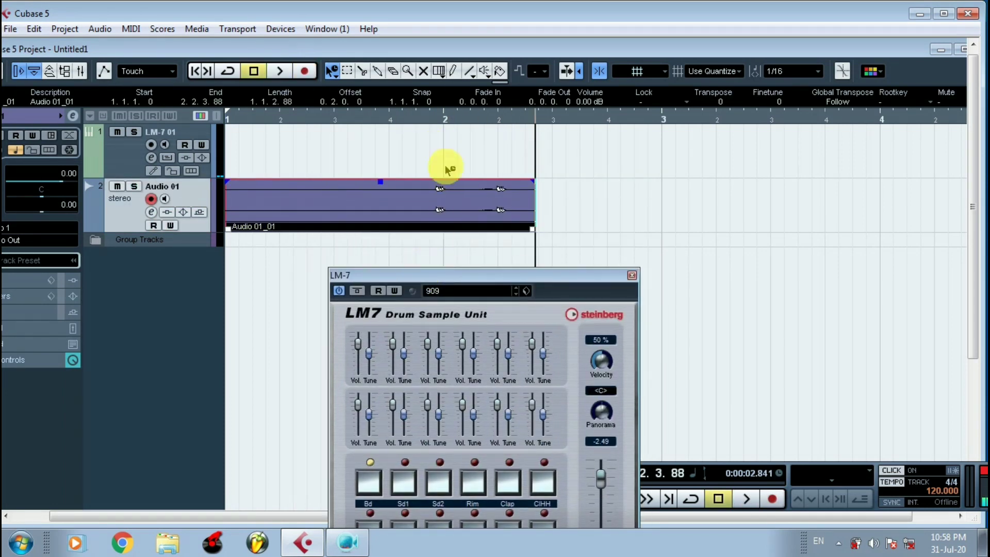
# Play back the recorded kick hits on Audio 01 and switch the metronome click off.
pyautogui.click(407, 119)
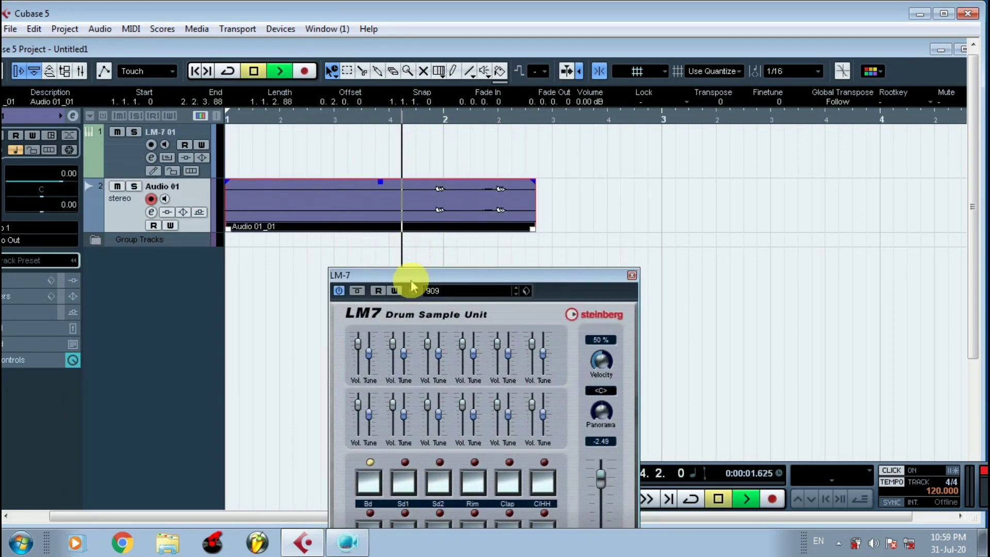
pyautogui.press('space')
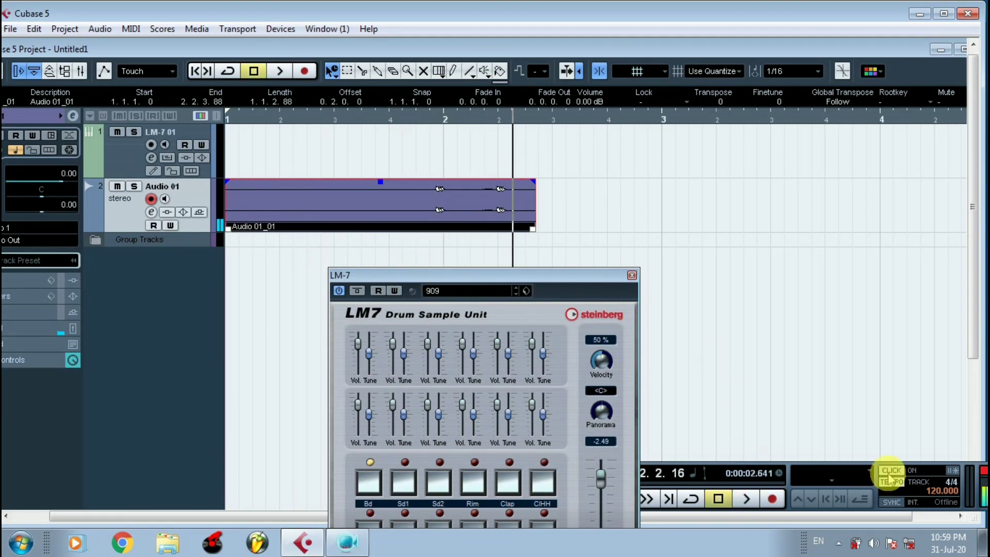
pyautogui.click(911, 470)
pyautogui.click(416, 118)
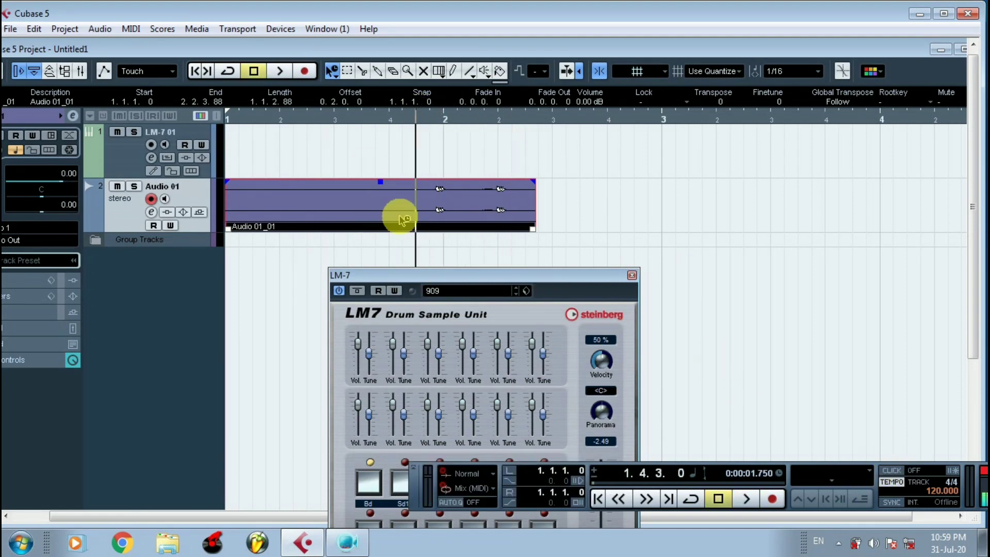
pyautogui.press('space')
pyautogui.press('space')
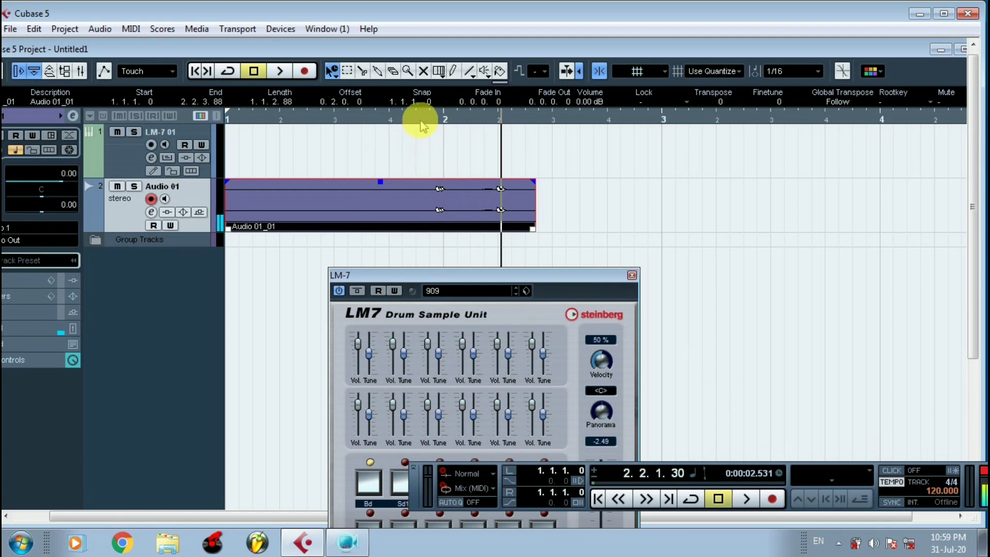
# Set the snap type to Events and split the recording around the first kick hit, at 1.4.4.54 and 2.1.1.86.
pyautogui.moveTo(420, 125); pyautogui.dragTo(448, 151)
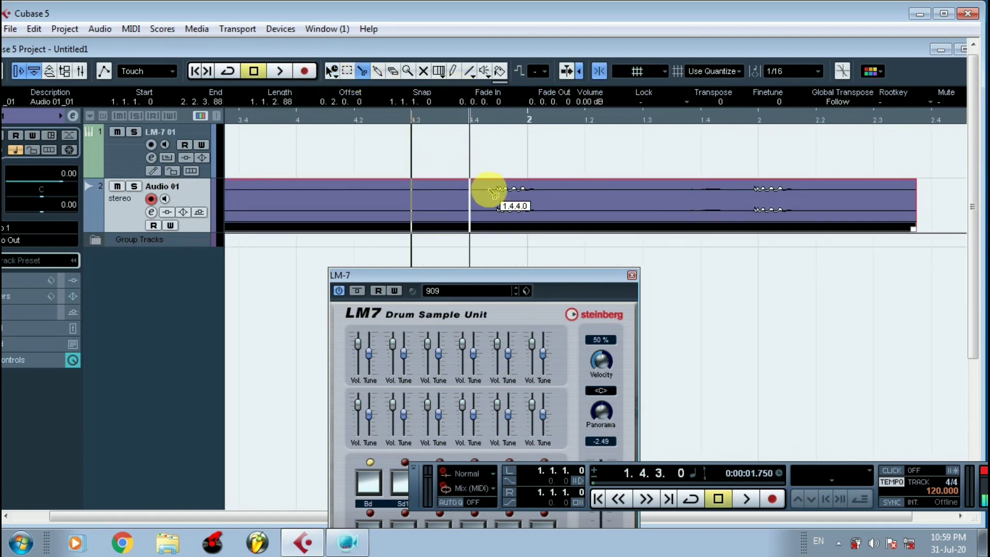
pyautogui.click(635, 73)
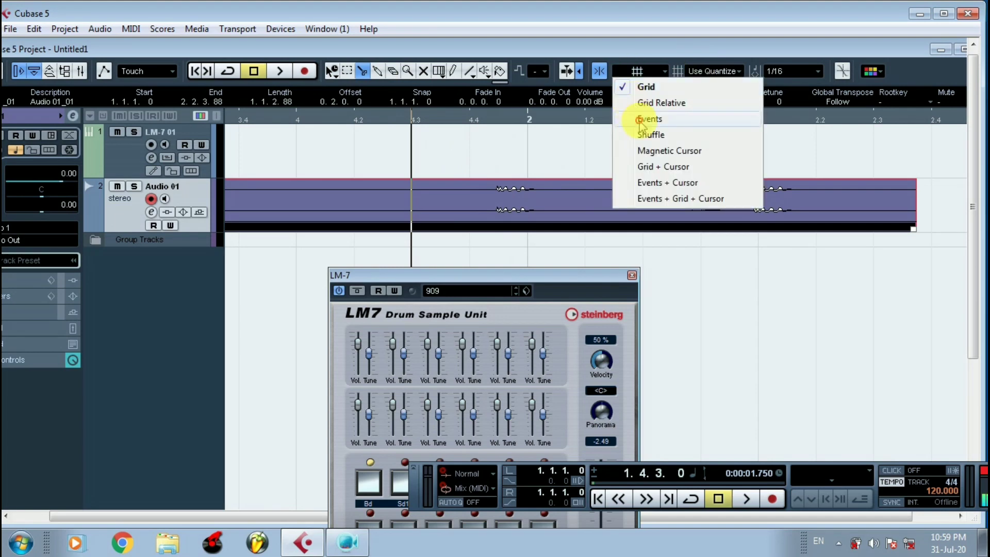
pyautogui.click(641, 124)
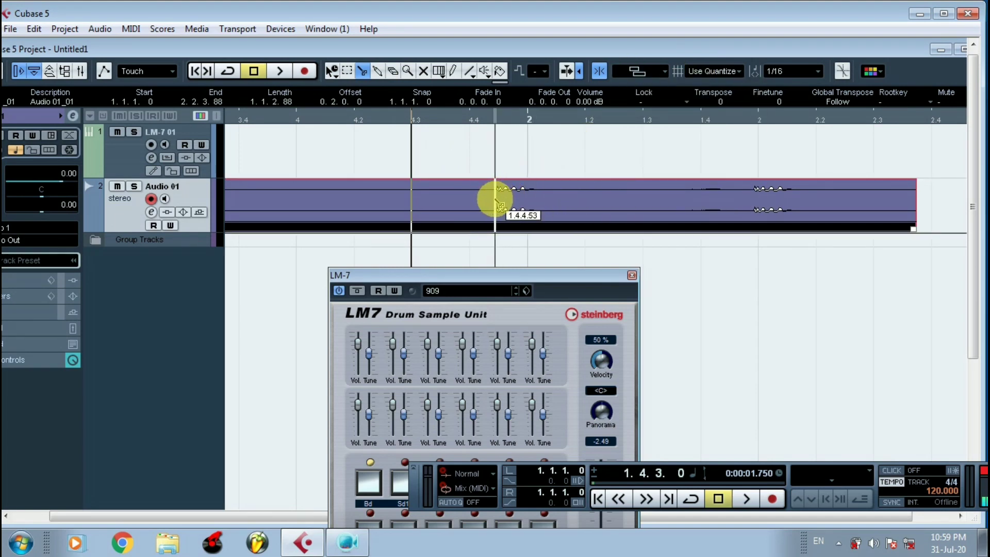
pyautogui.moveTo(499, 206)
pyautogui.mouseDown()
pyautogui.moveTo(486, 196)
pyautogui.moveTo(495, 198)
pyautogui.mouseUp()
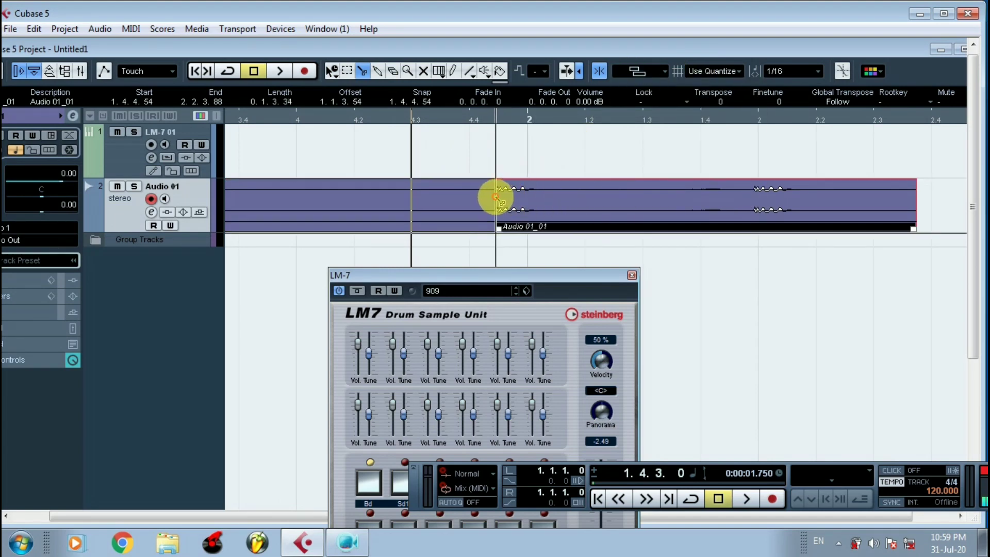
pyautogui.click(570, 206)
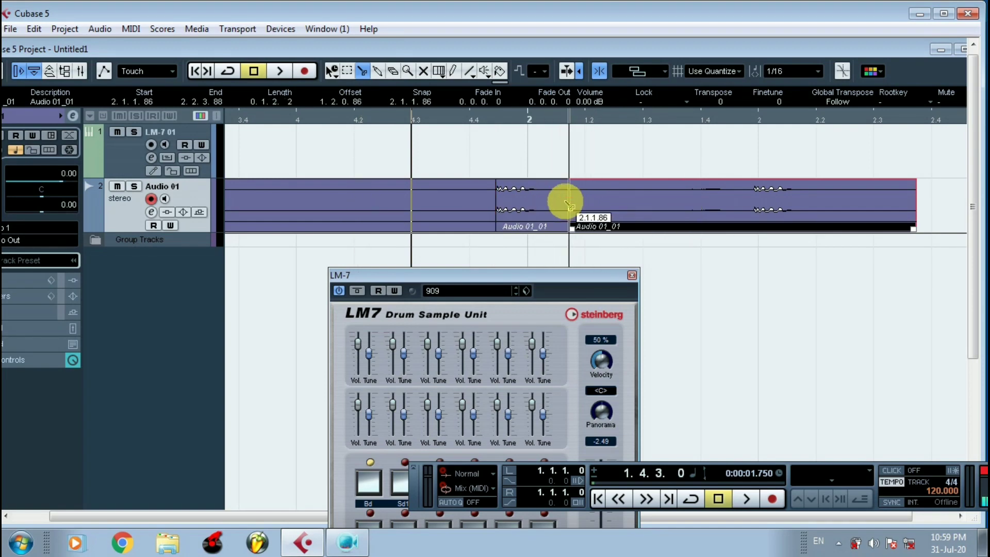
# Erase the audio pieces before and after the isolated kick hit on Audio 01.
pyautogui.click(393, 71)
pyautogui.click(397, 204)
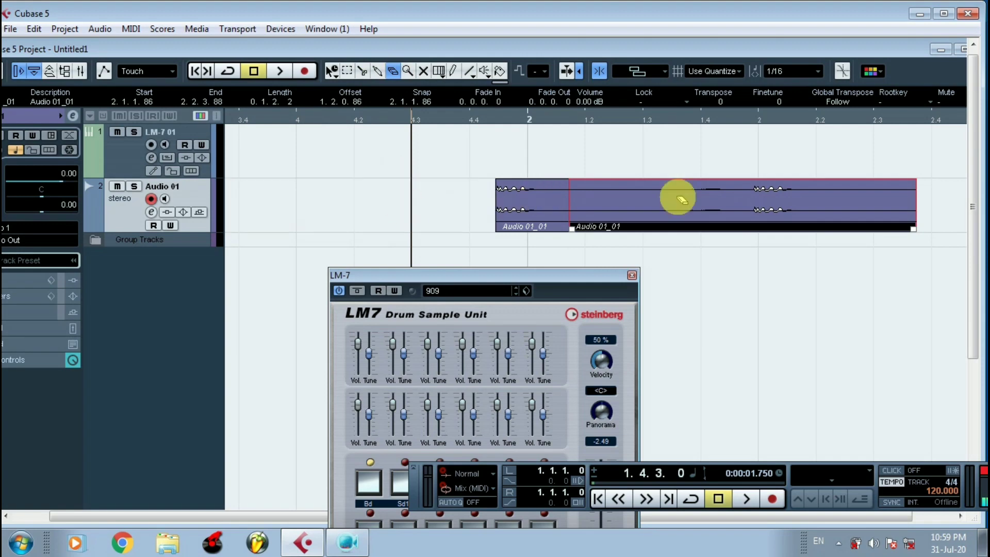
pyautogui.click(674, 195)
# Set the locator range from bar 2 to bar 3 in the ruler.
pyautogui.moveTo(411, 118); pyautogui.dragTo(361, 100)
pyautogui.click(332, 70)
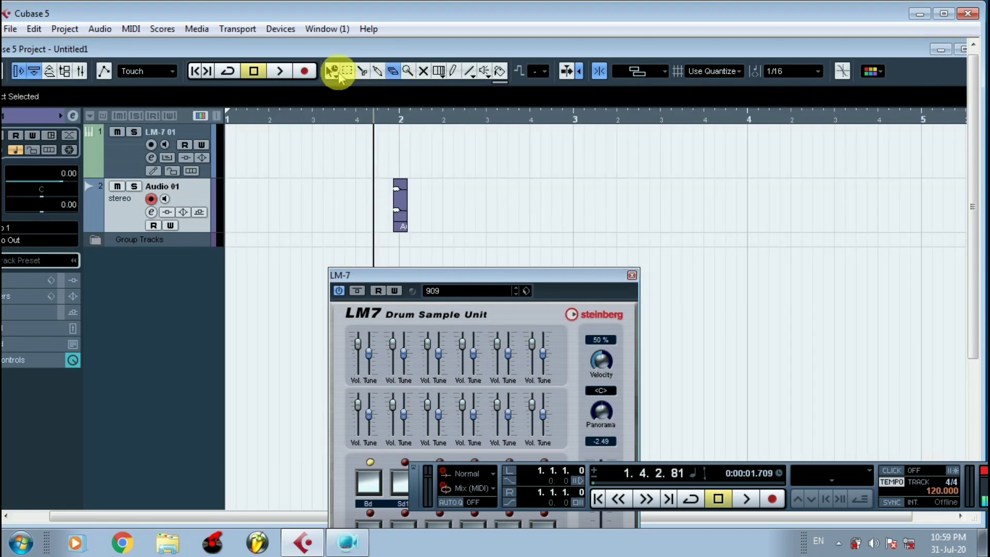
pyautogui.moveTo(261, 114); pyautogui.dragTo(135, 139)
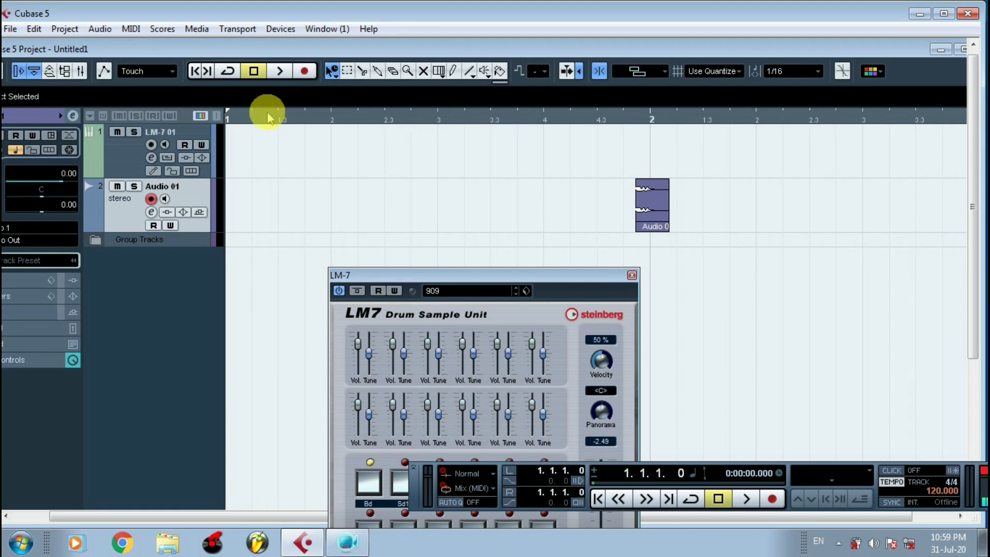
pyautogui.moveTo(268, 117); pyautogui.dragTo(366, 144)
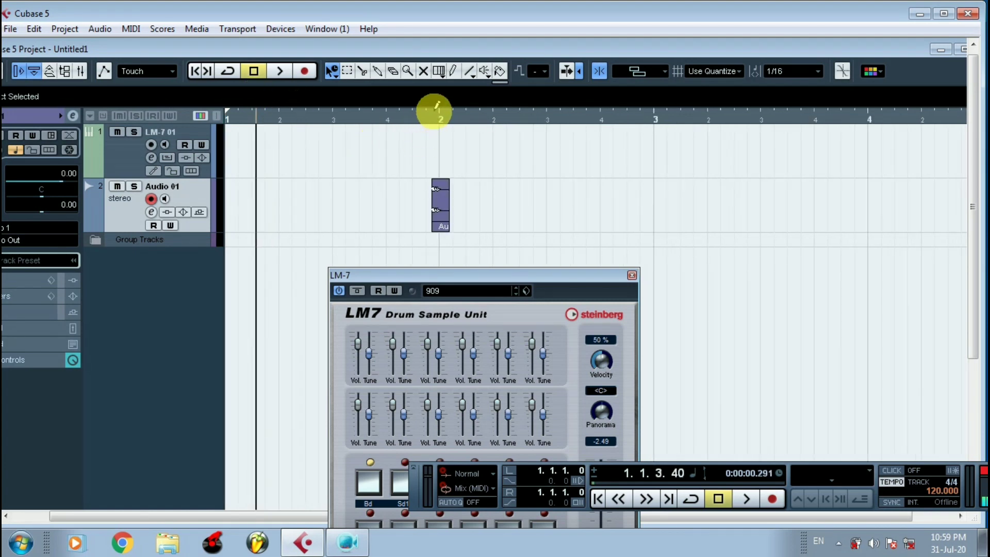
pyautogui.moveTo(441, 109); pyautogui.dragTo(645, 117)
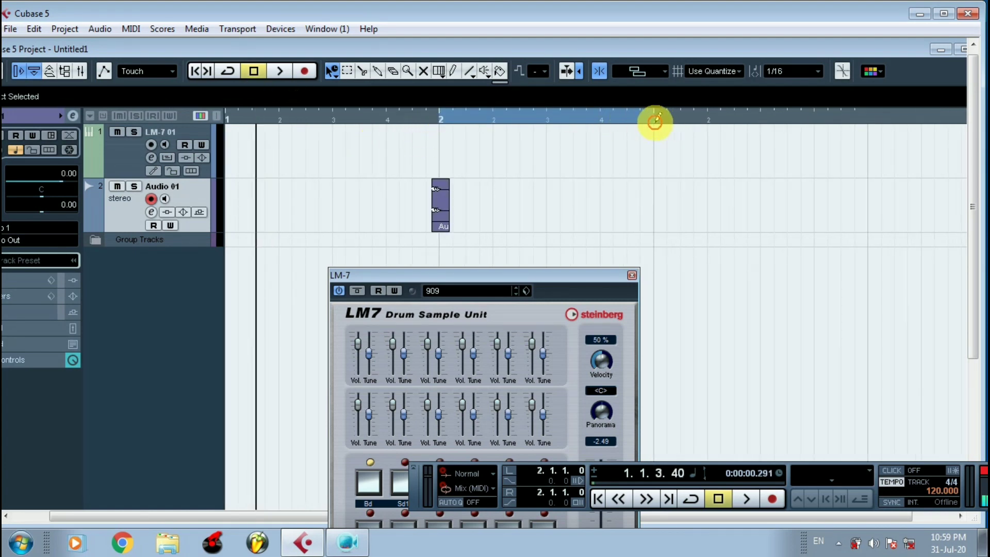
# Set the snap type to Grid and move the kick clip to the start of bar 2.
pyautogui.moveTo(451, 196); pyautogui.dragTo(463, 195)
pyautogui.click(654, 72)
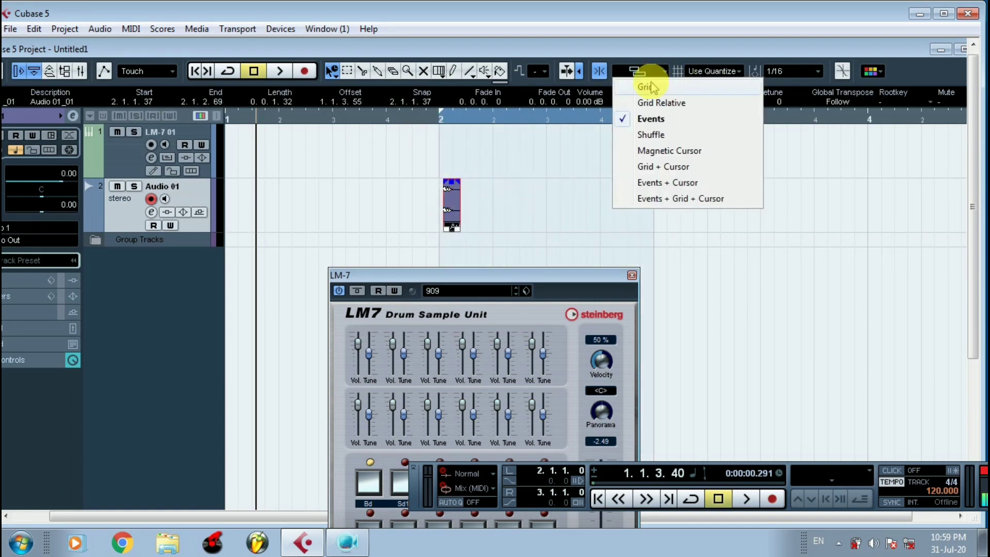
pyautogui.click(642, 87)
pyautogui.moveTo(454, 192); pyautogui.dragTo(455, 192)
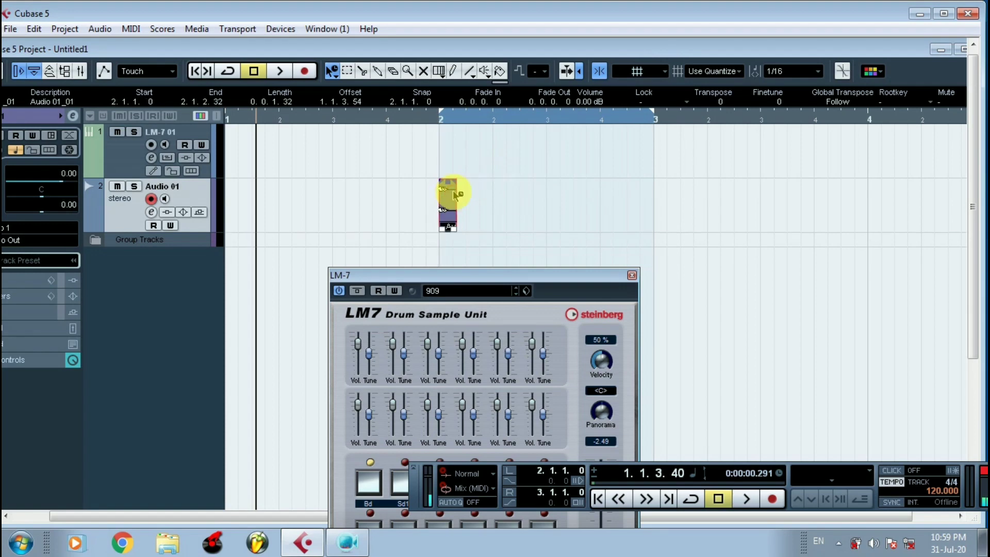
# Duplicate the kick clip and place the copy on beat 2 of bar 2.
pyautogui.click(410, 121)
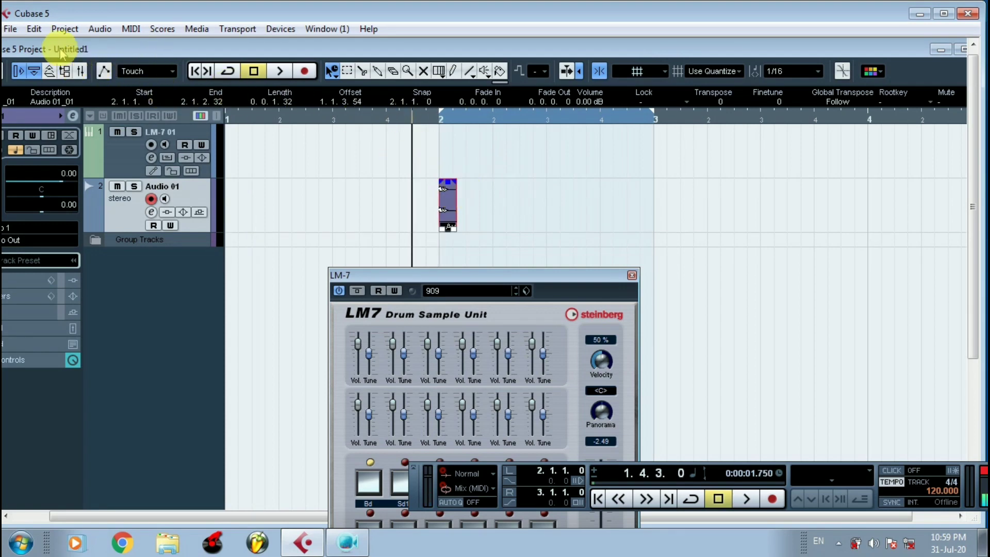
pyautogui.click(34, 29)
pyautogui.click(85, 254)
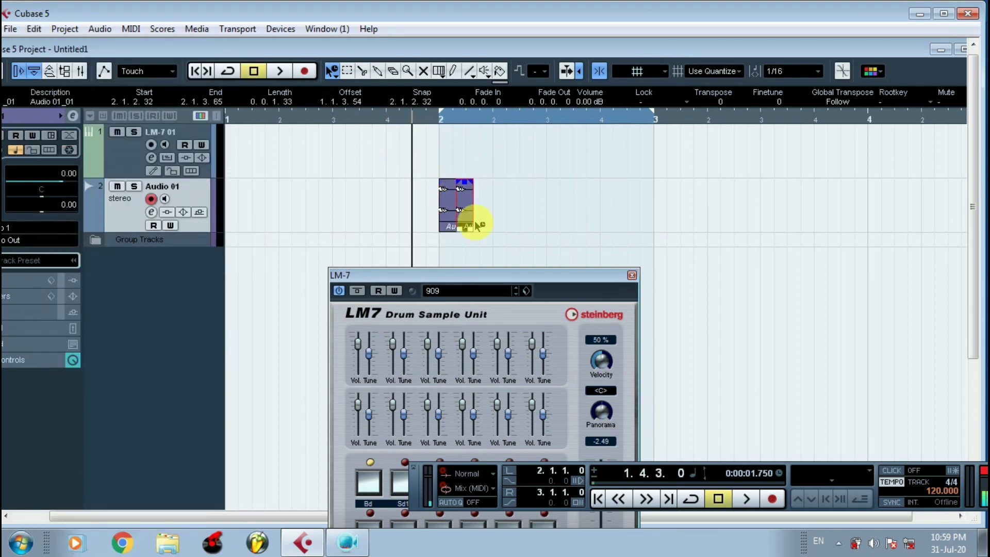
pyautogui.moveTo(465, 209); pyautogui.dragTo(518, 196)
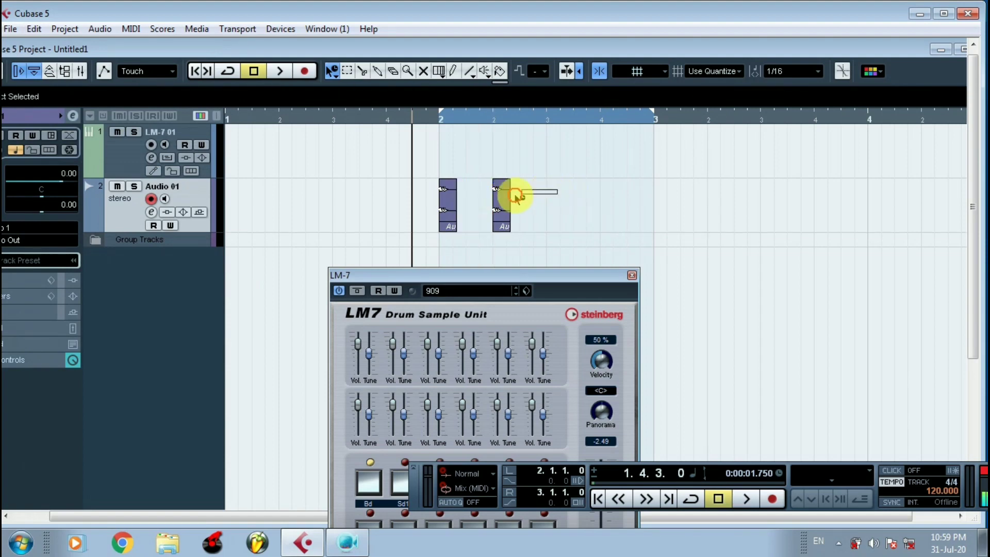
# Duplicate the two kick clips onto beats 3 and 4 of bar 2 and turn on cycle playback.
pyautogui.click(34, 29)
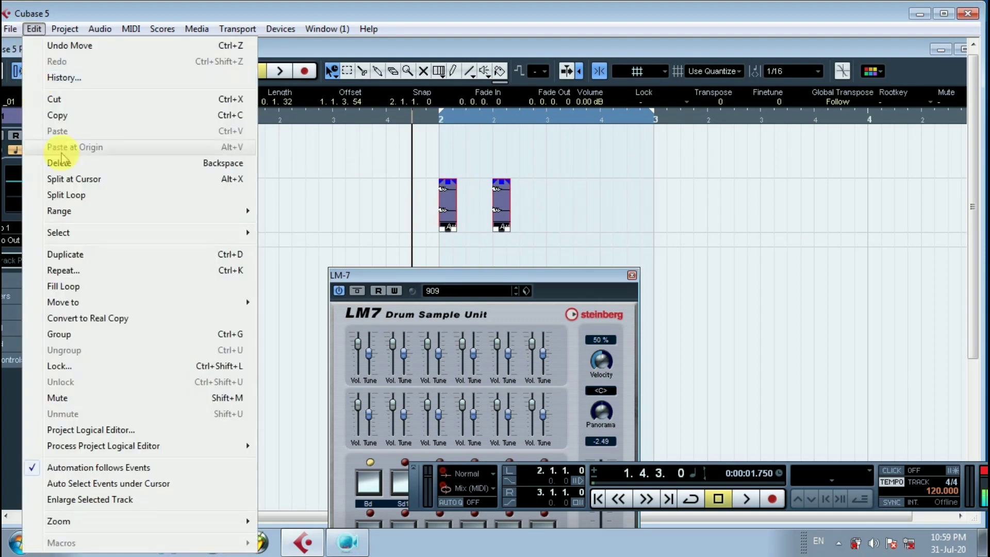
pyautogui.click(85, 254)
pyautogui.moveTo(515, 214); pyautogui.dragTo(546, 202)
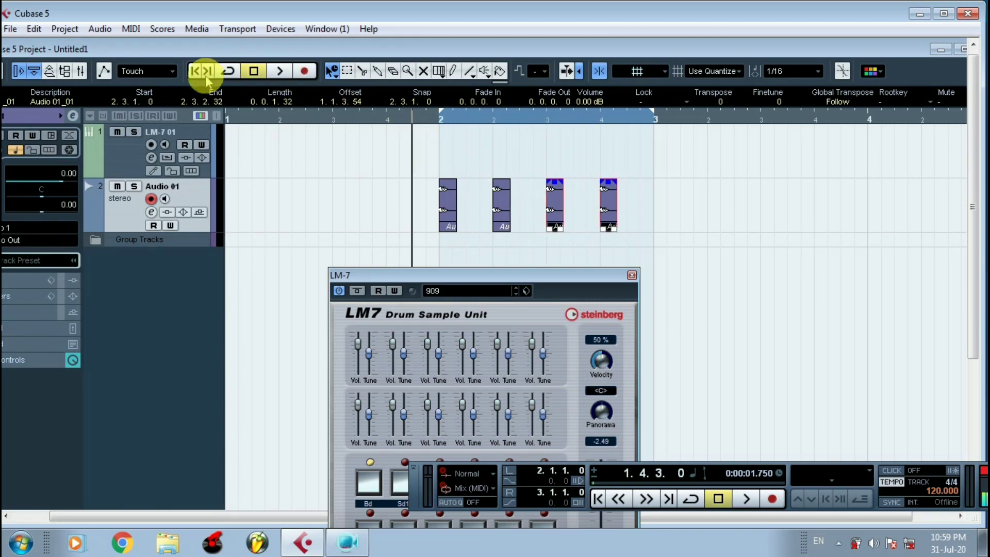
pyautogui.click(227, 71)
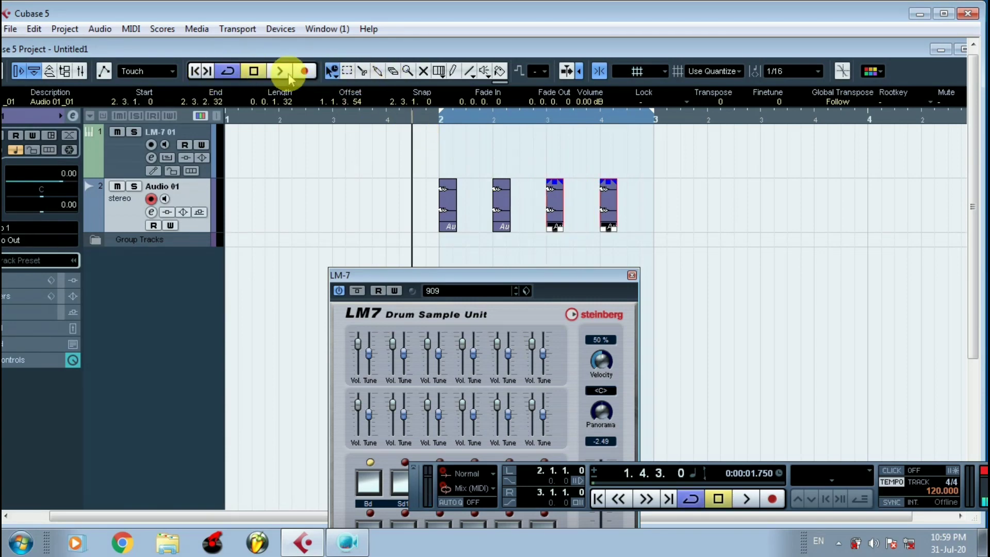
pyautogui.click(304, 76)
pyautogui.click(305, 76)
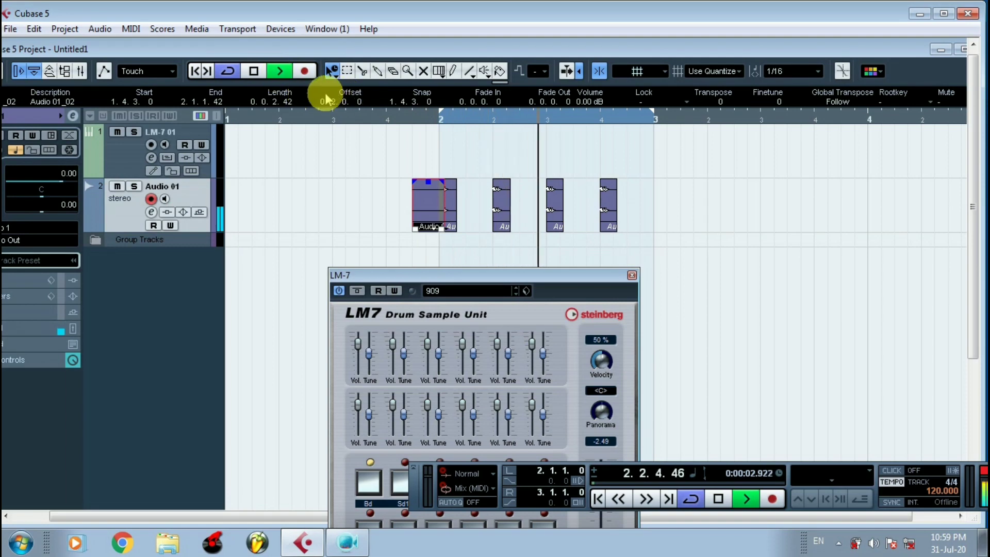
pyautogui.press('space')
pyautogui.press('Delete')
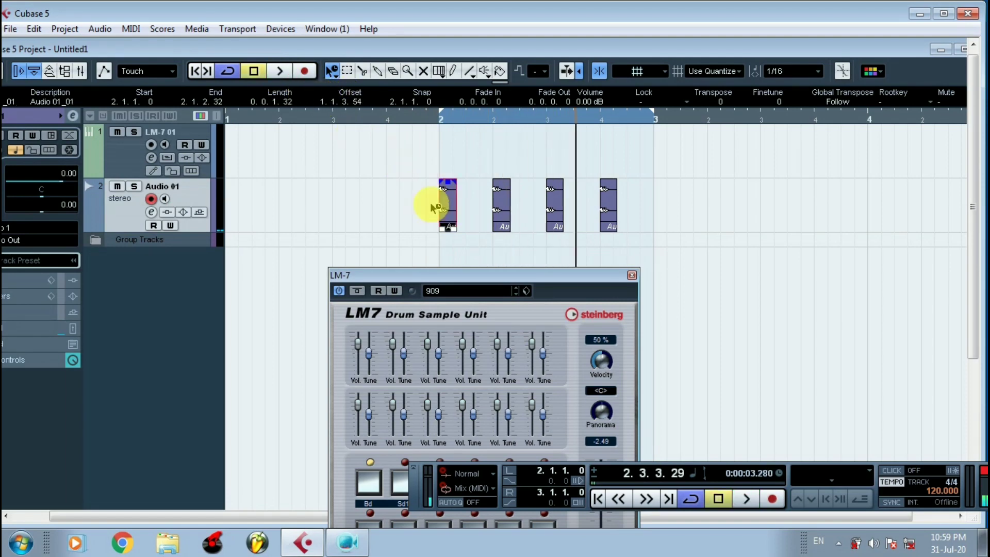
# Play the four-kick pattern in the cycle range from before bar 2, and stop playback.
pyautogui.click(344, 119)
pyautogui.click(278, 71)
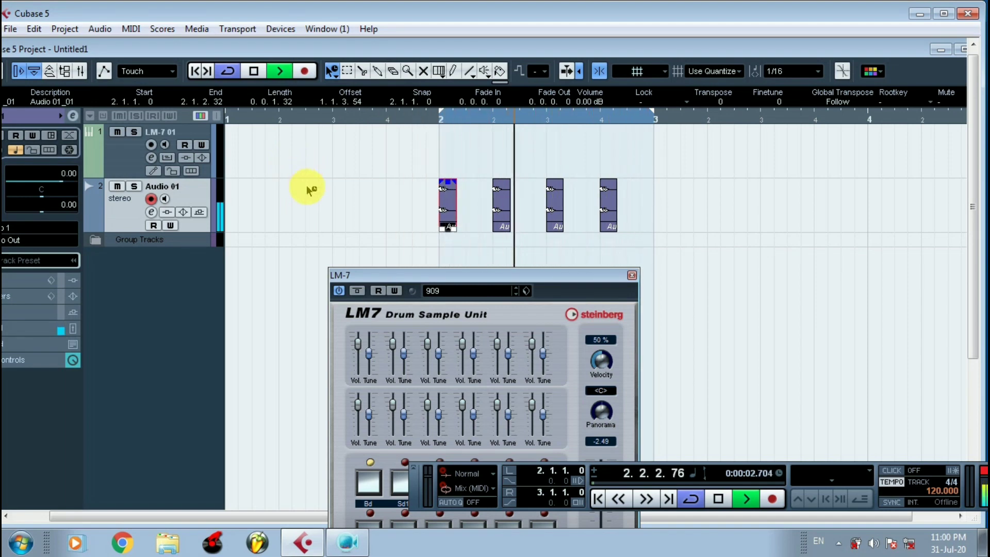
pyautogui.press('space')
# Enable EQ bands 2 and 3 on the Audio 01 channel, boosting about 3.4 dB at 313 Hz and 3.8 dB at 2946 Hz.
pyautogui.click(151, 212)
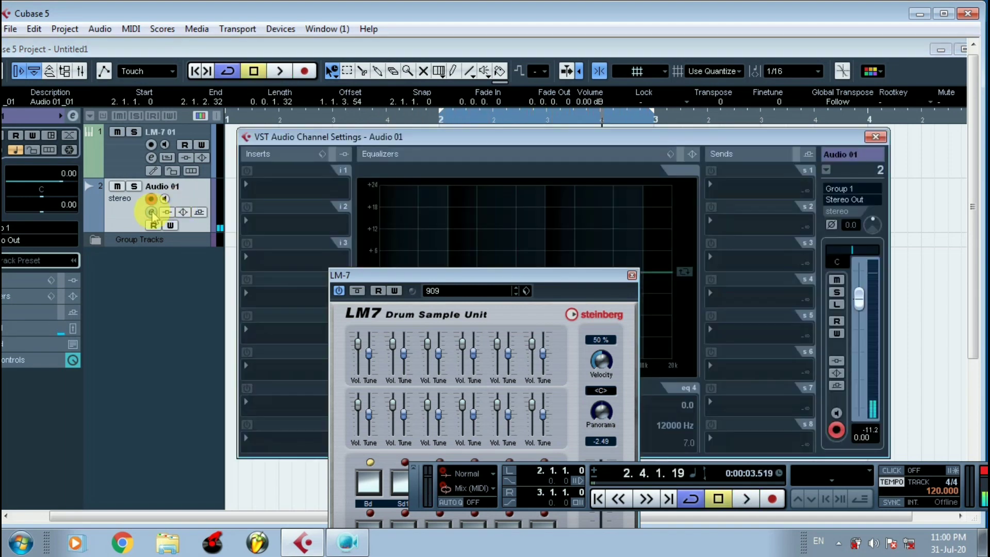
pyautogui.moveTo(363, 278); pyautogui.dragTo(122, 355)
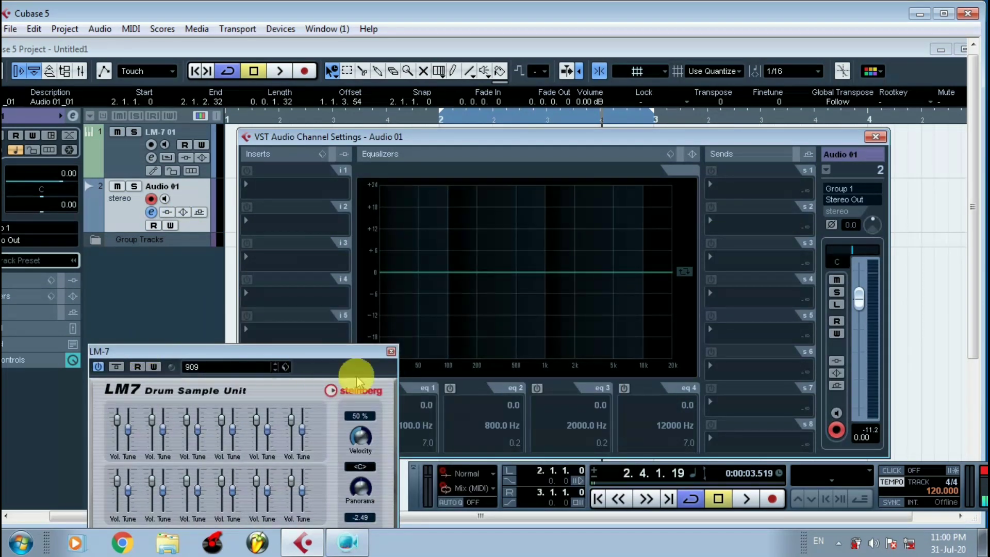
pyautogui.click(450, 388)
pyautogui.click(537, 388)
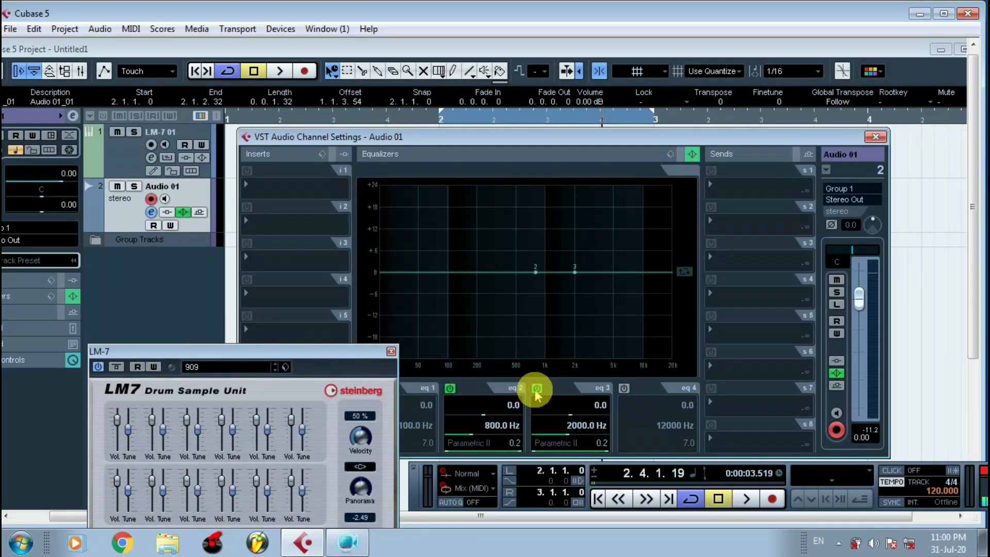
pyautogui.moveTo(575, 273); pyautogui.dragTo(504, 267)
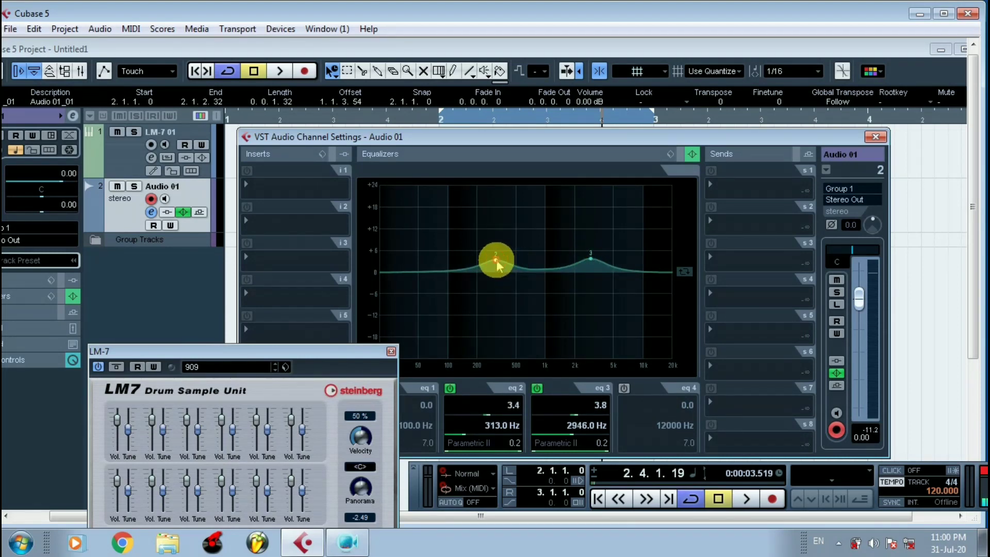
# Add the Maximizer dynamics effect to Audio 01's first insert slot with the Loud And Proud preset.
pyautogui.click(249, 188)
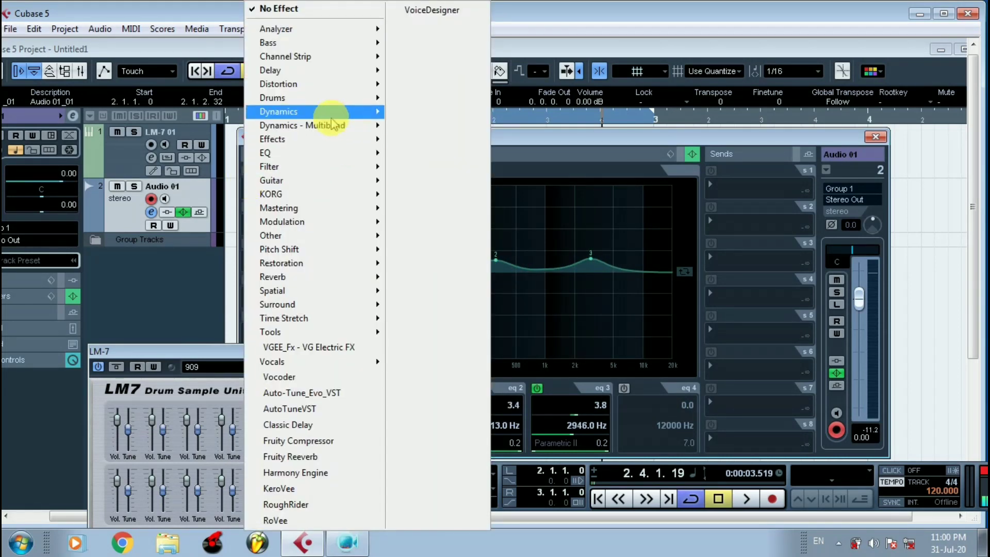
pyautogui.moveTo(361, 111)
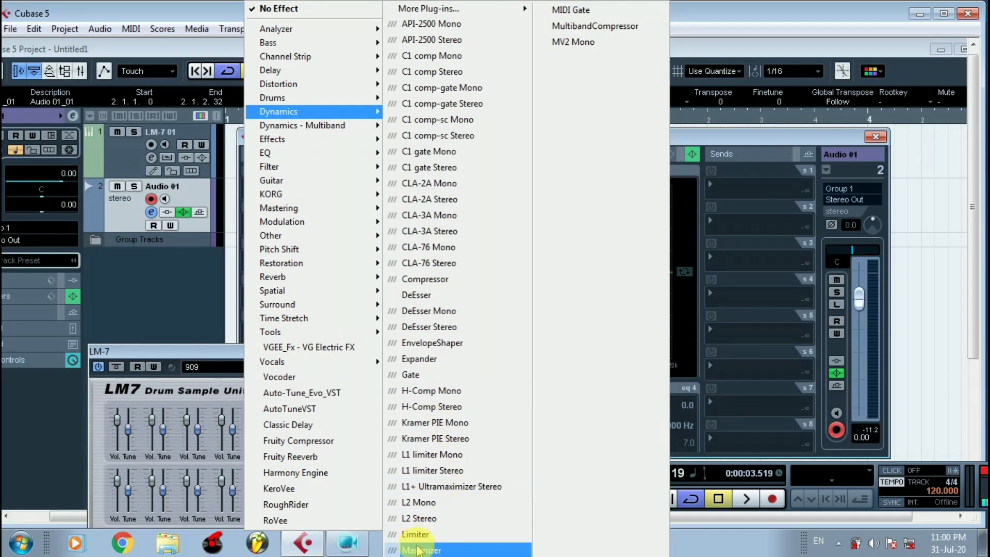
pyautogui.click(428, 550)
pyautogui.click(381, 169)
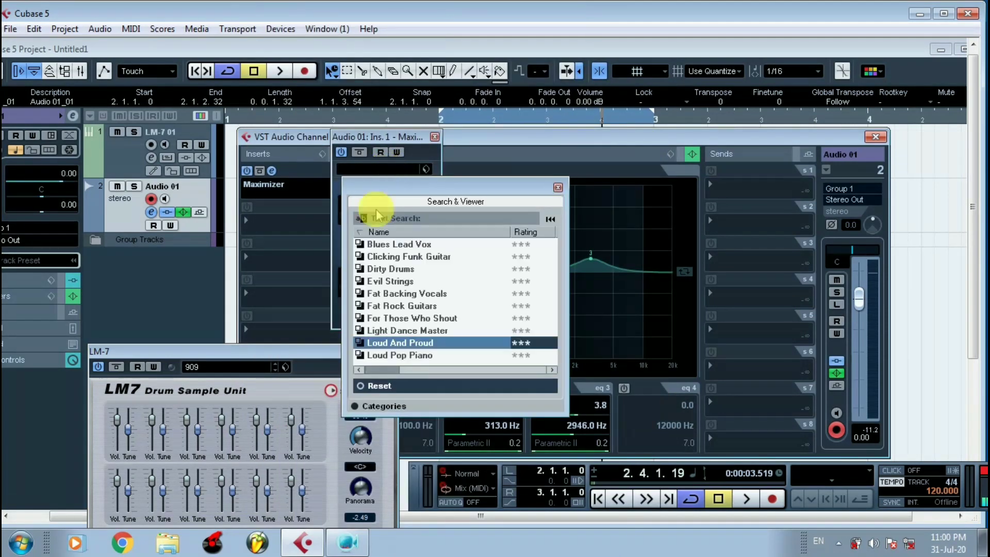
pyautogui.click(411, 355)
pyautogui.click(411, 344)
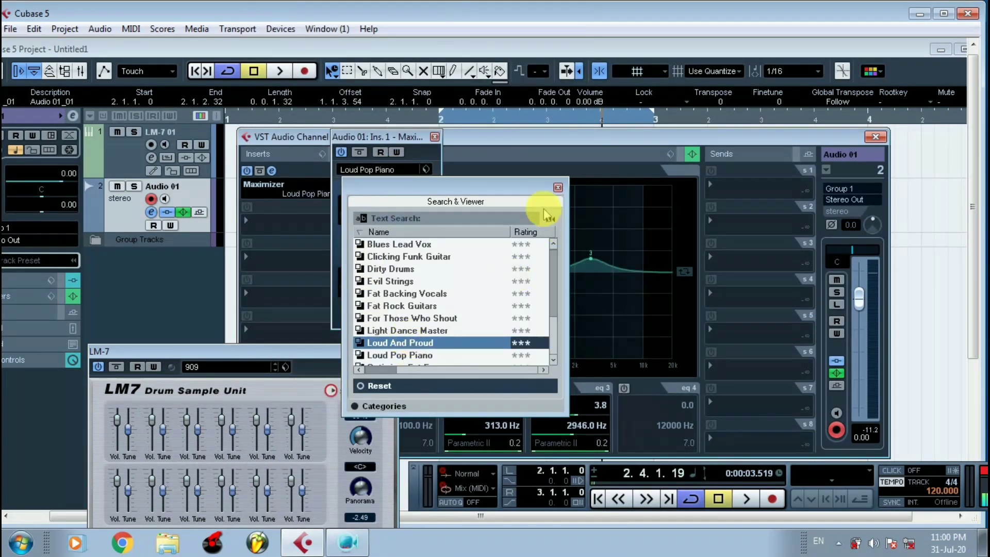
pyautogui.click(558, 188)
pyautogui.click(436, 137)
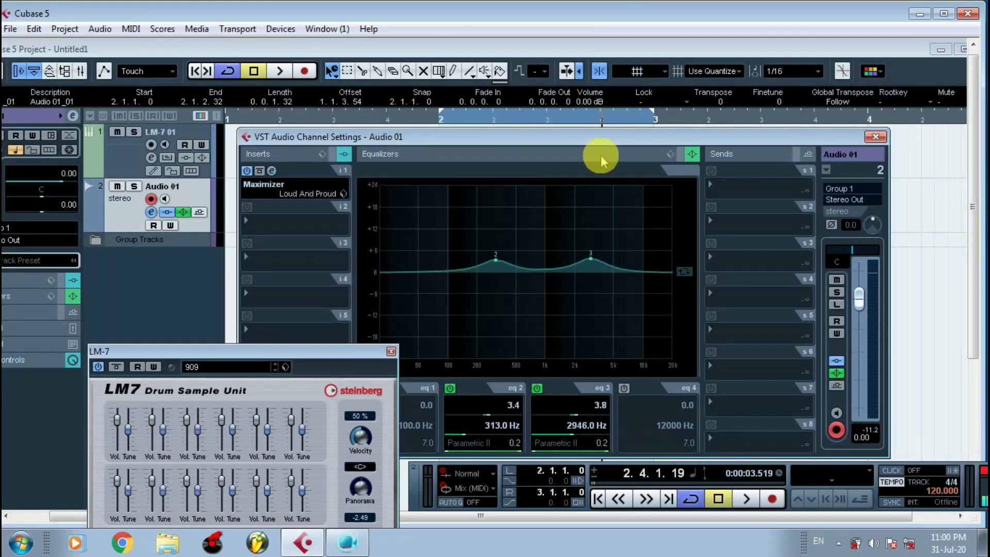
# Listen to the processed kick loop from just before bar 2, and stop playback.
pyautogui.click(428, 119)
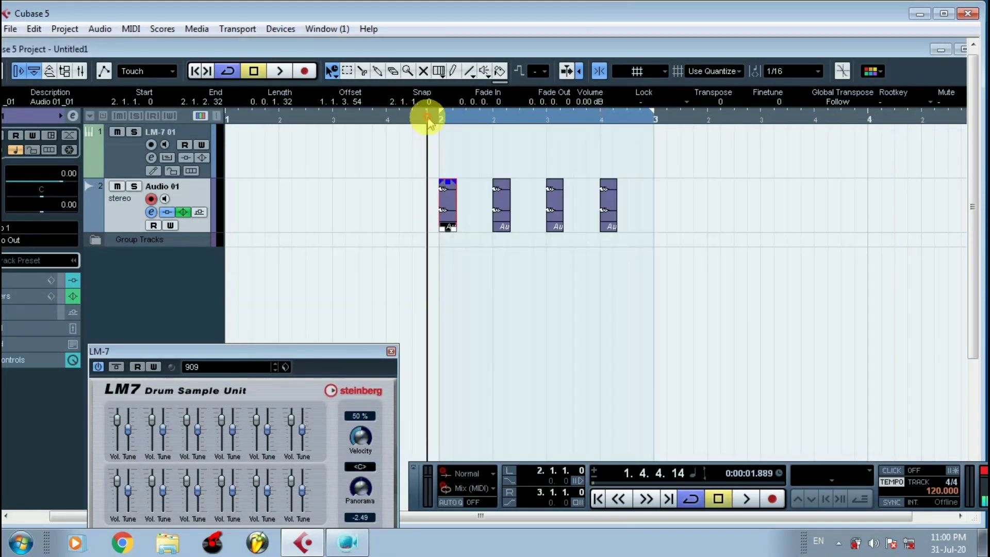
pyautogui.click(282, 73)
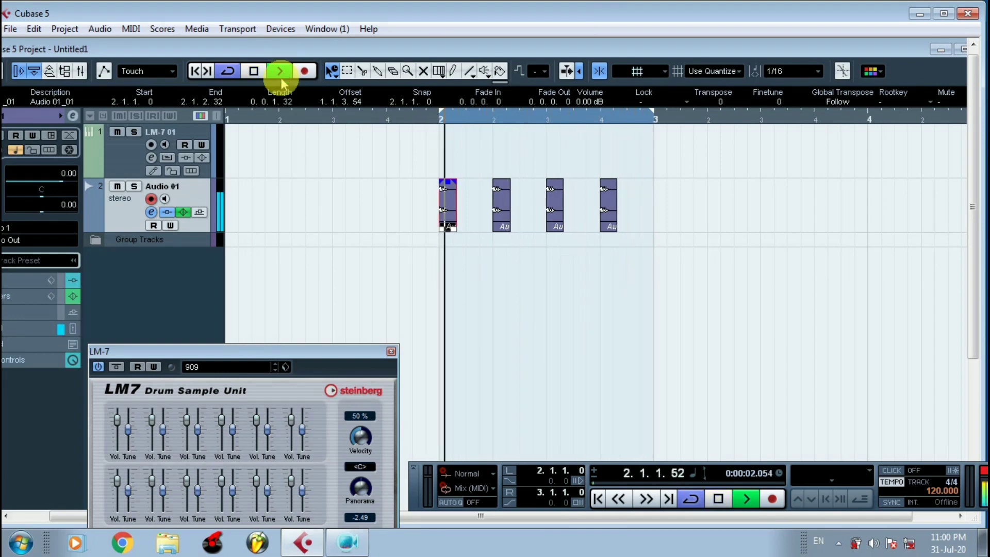
pyautogui.press('space')
# Audition the 909 kit on the LM-7, load the Percussion preset and try its Tamb pad.
pyautogui.moveTo(288, 355); pyautogui.dragTo(504, 137)
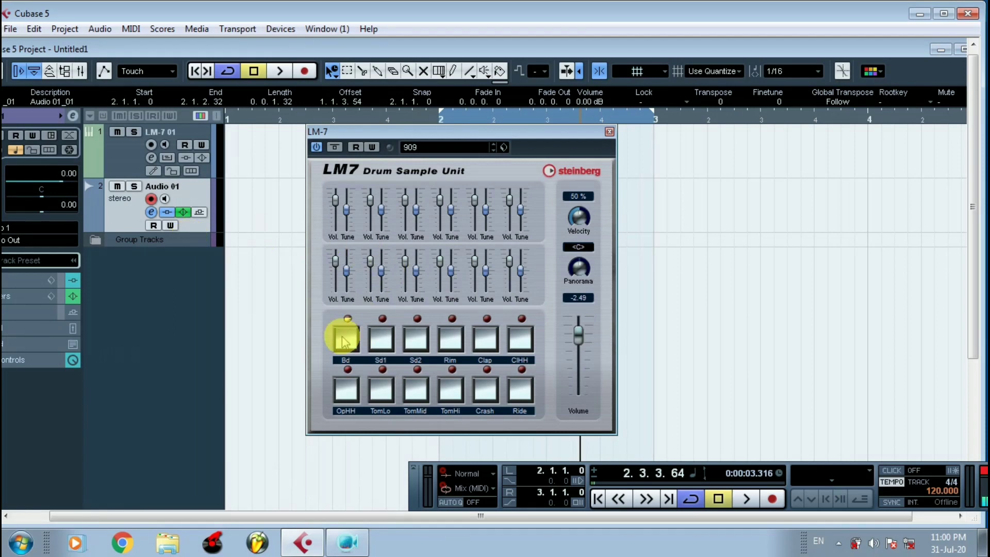
pyautogui.click(426, 149)
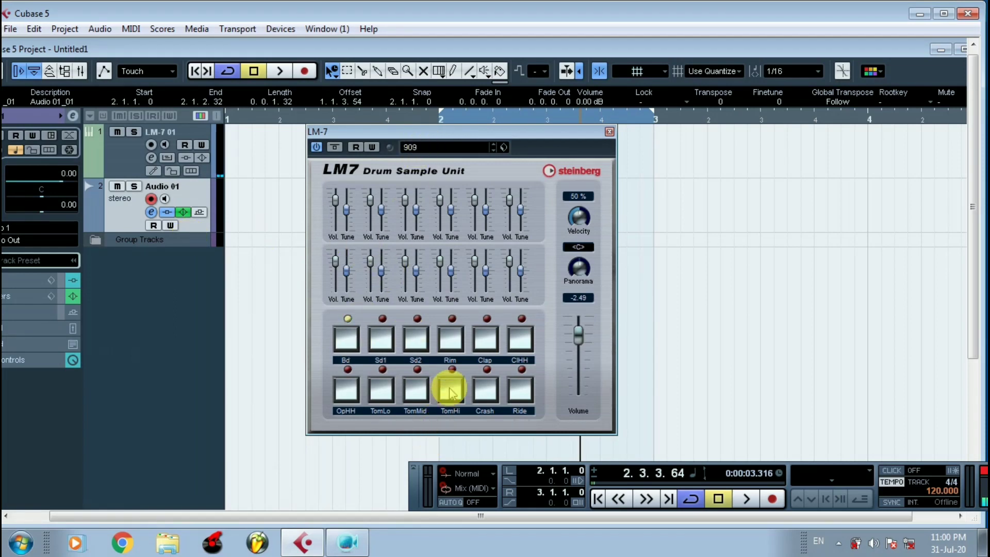
pyautogui.click(485, 391)
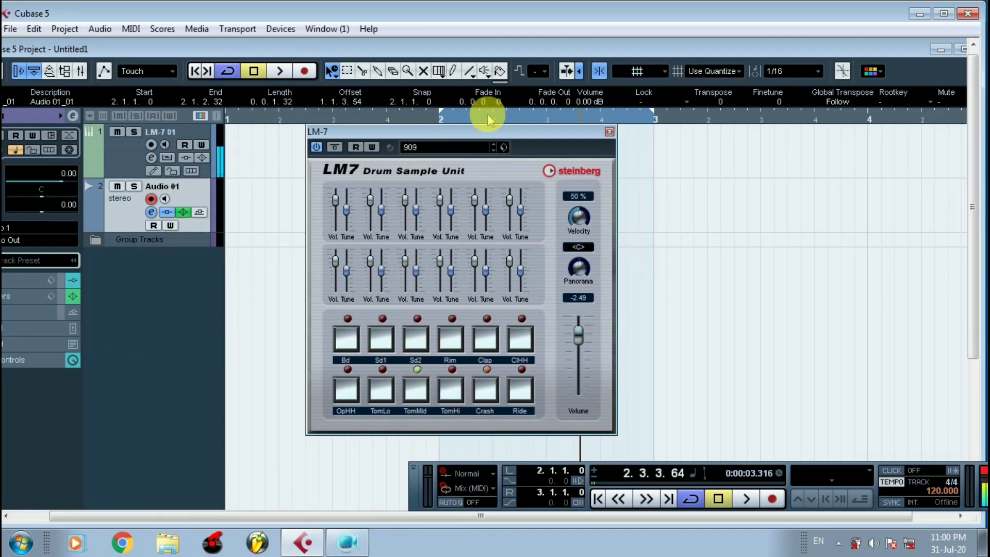
pyautogui.click(467, 146)
pyautogui.click(428, 196)
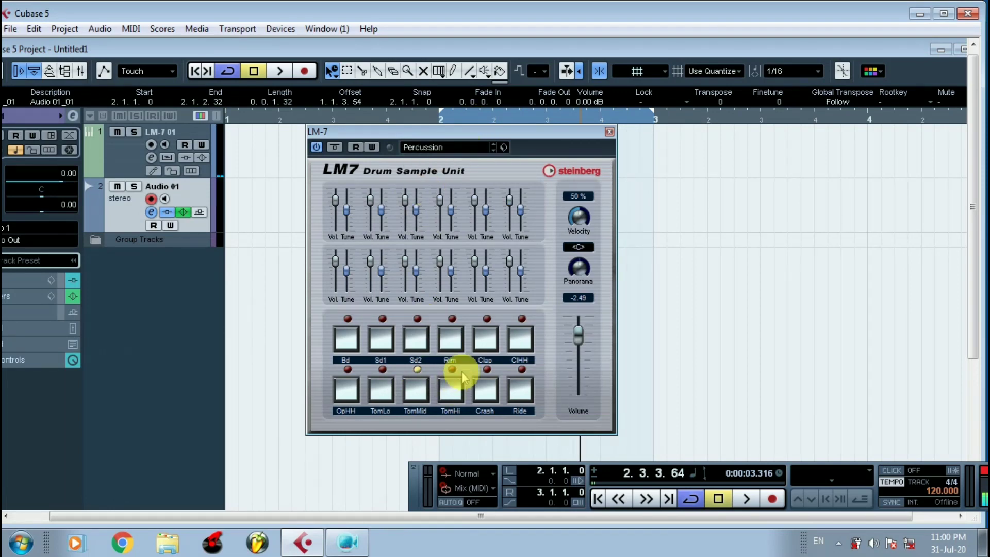
pyautogui.click(453, 391)
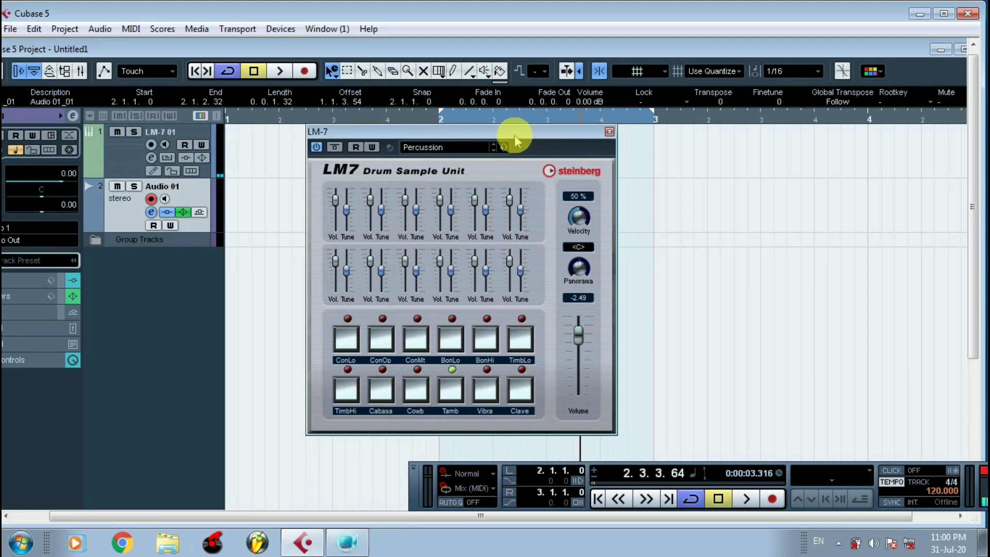
# Duplicate the Audio 01 track and delete the four copied kick clips from the new track.
pyautogui.moveTo(521, 138); pyautogui.dragTo(900, 95)
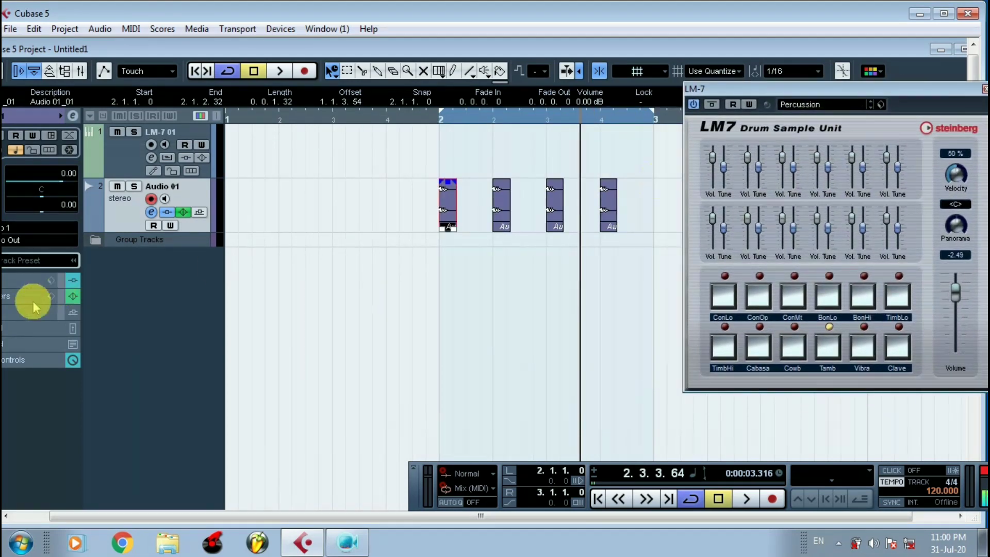
pyautogui.rightClick(120, 208)
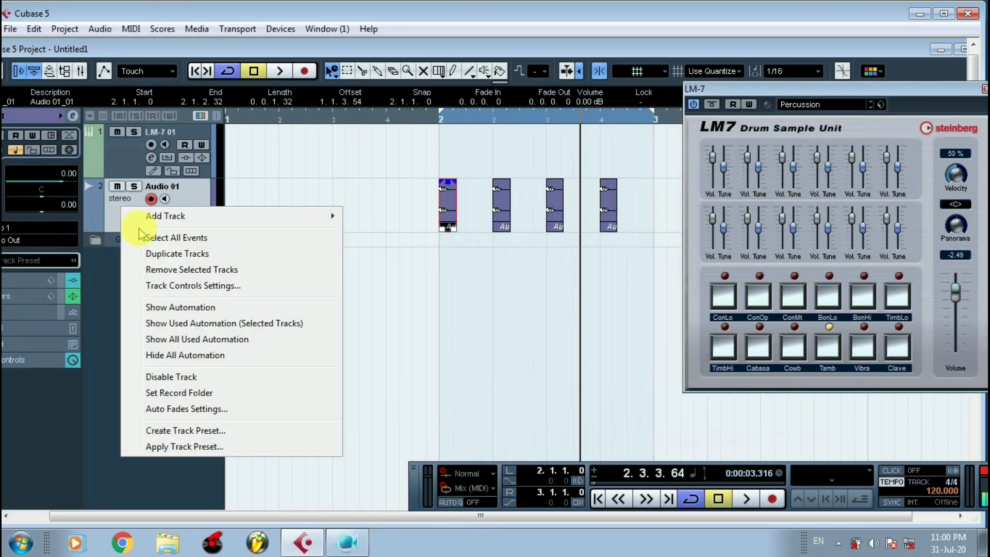
pyautogui.click(166, 254)
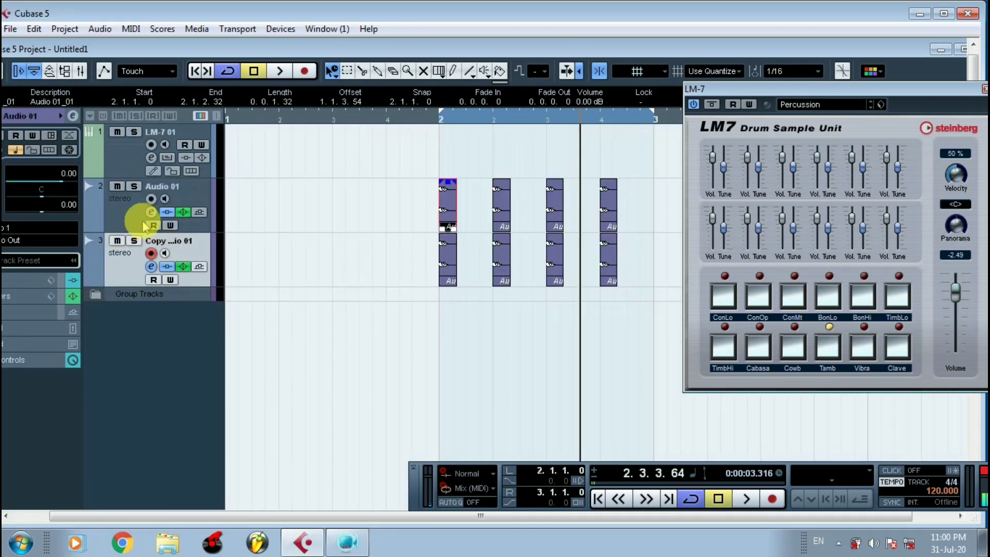
pyautogui.moveTo(639, 264); pyautogui.dragTo(388, 263)
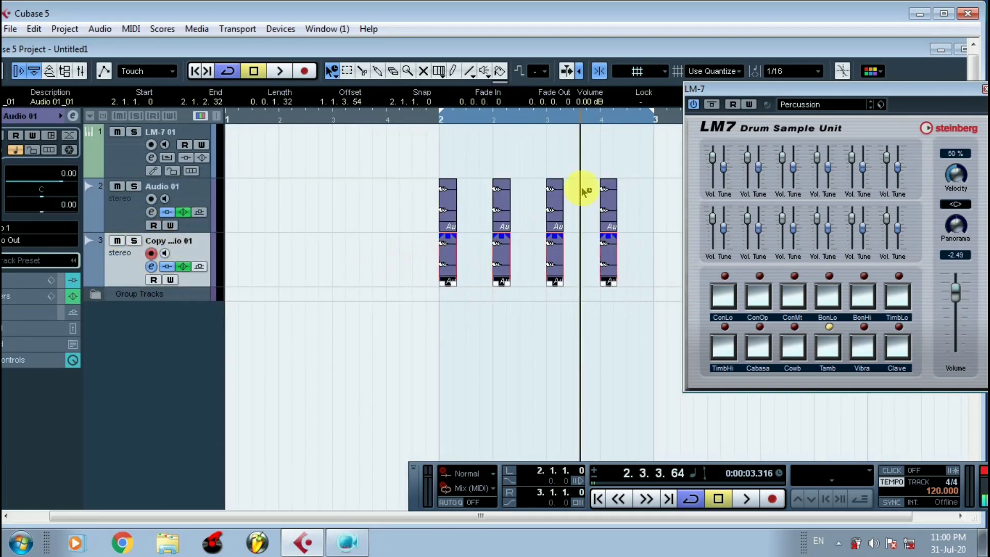
pyautogui.press('Delete')
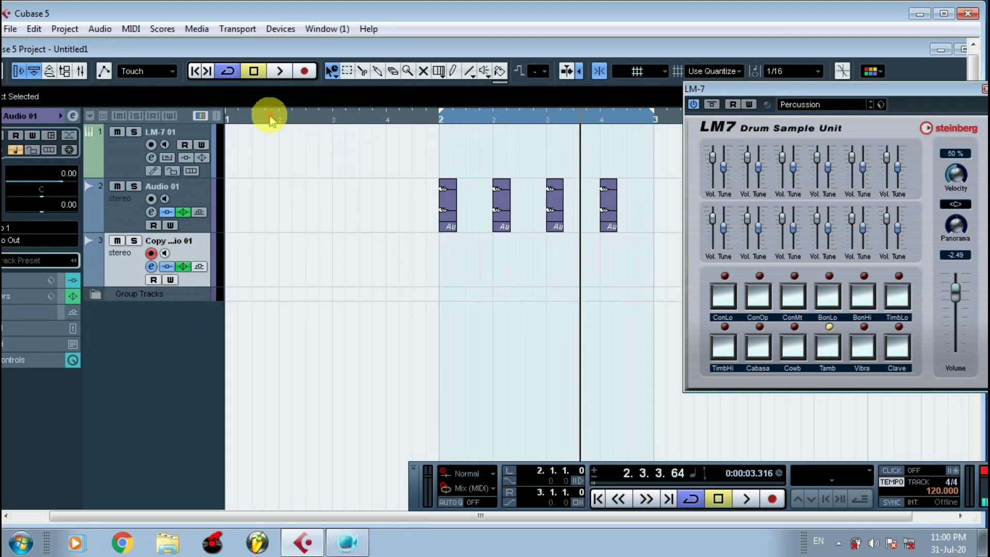
# Record four Tamb pad hits onto the duplicated audio track, starting from bar 1.
pyautogui.moveTo(270, 116); pyautogui.dragTo(217, 113)
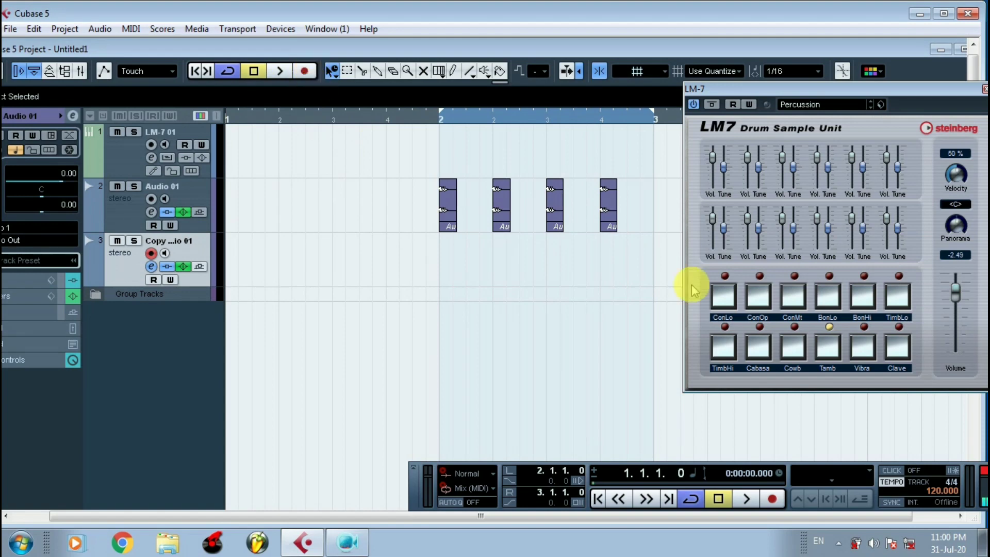
pyautogui.click(828, 345)
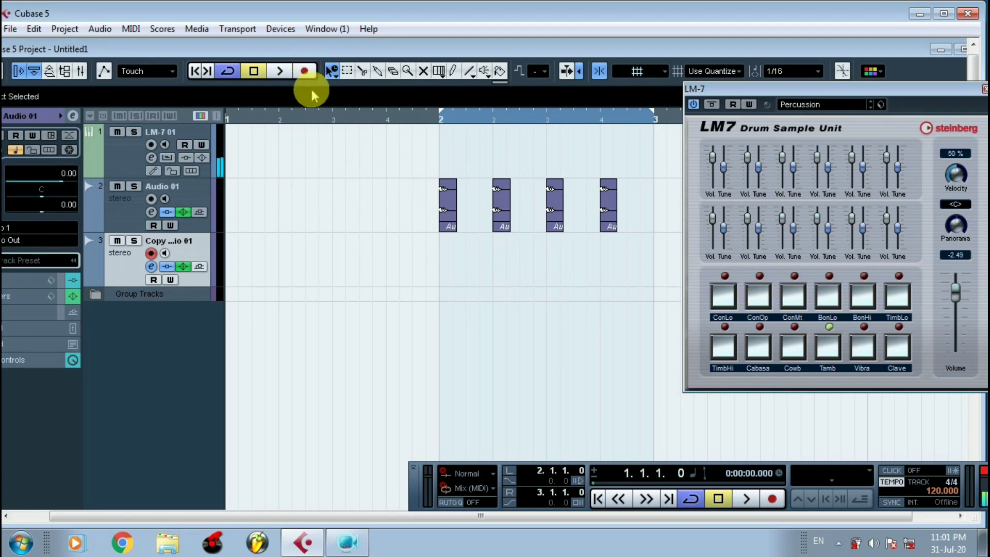
pyautogui.click(304, 71)
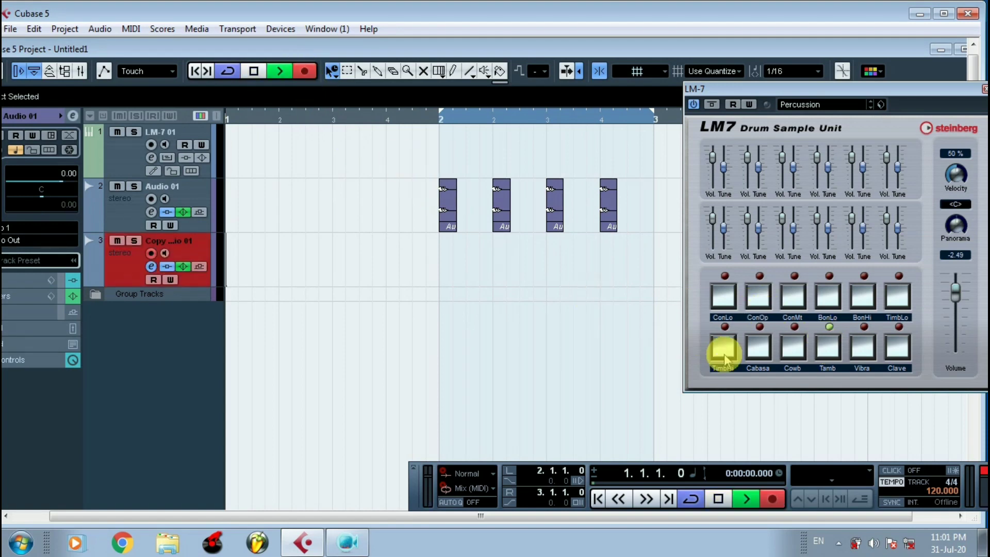
pyautogui.click(828, 355)
pyautogui.click(828, 354)
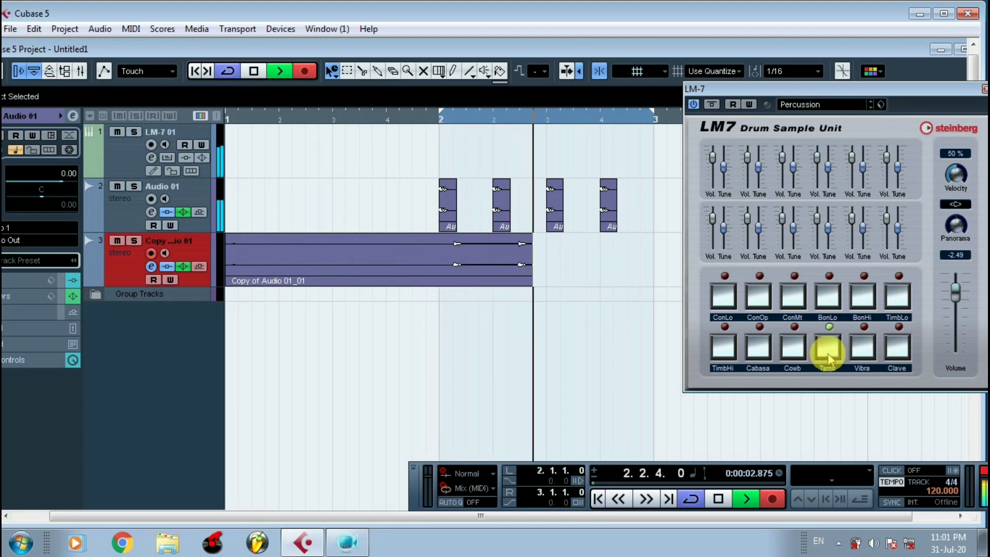
pyautogui.click(828, 355)
pyautogui.click(828, 355)
pyautogui.press('space')
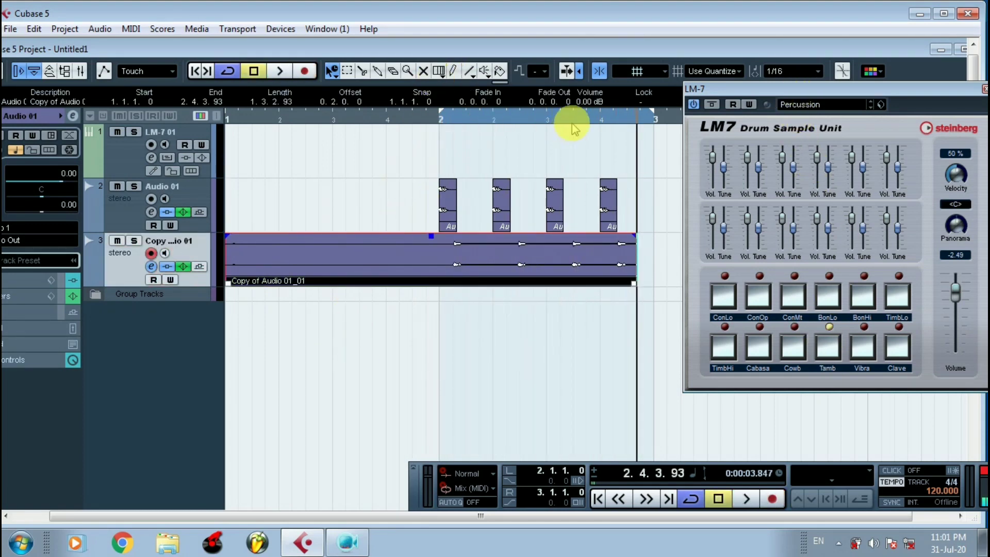
# Switch the snap type away from Grid and split the tambourine recording right at its first hit, about 2.1.2.13.
pyautogui.click(632, 72)
pyautogui.click(634, 119)
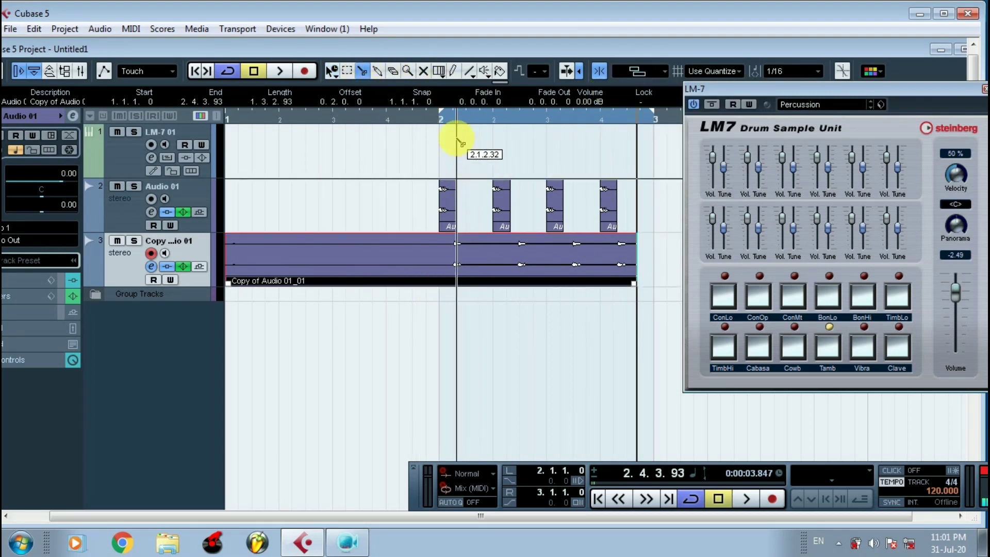
pyautogui.moveTo(453, 119); pyautogui.dragTo(432, 166)
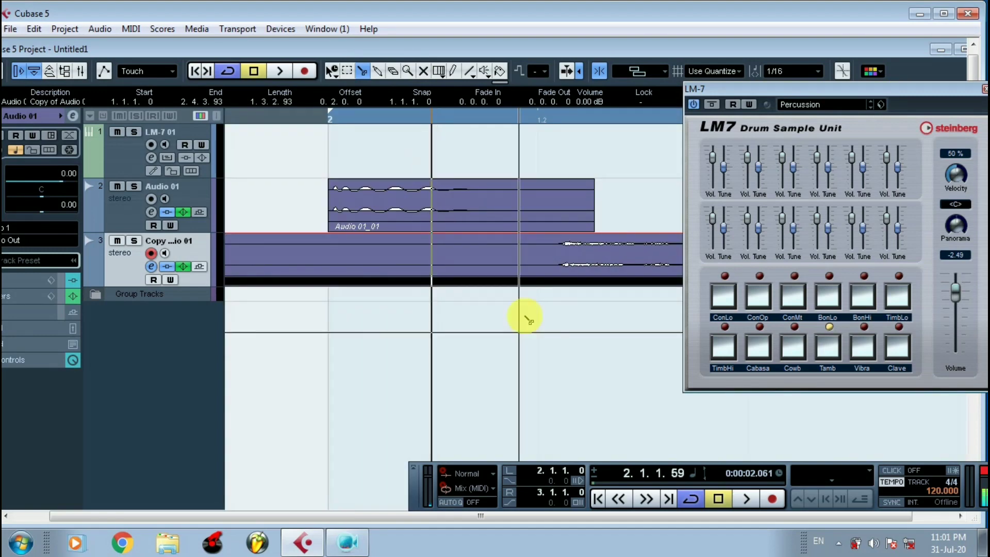
pyautogui.click(562, 272)
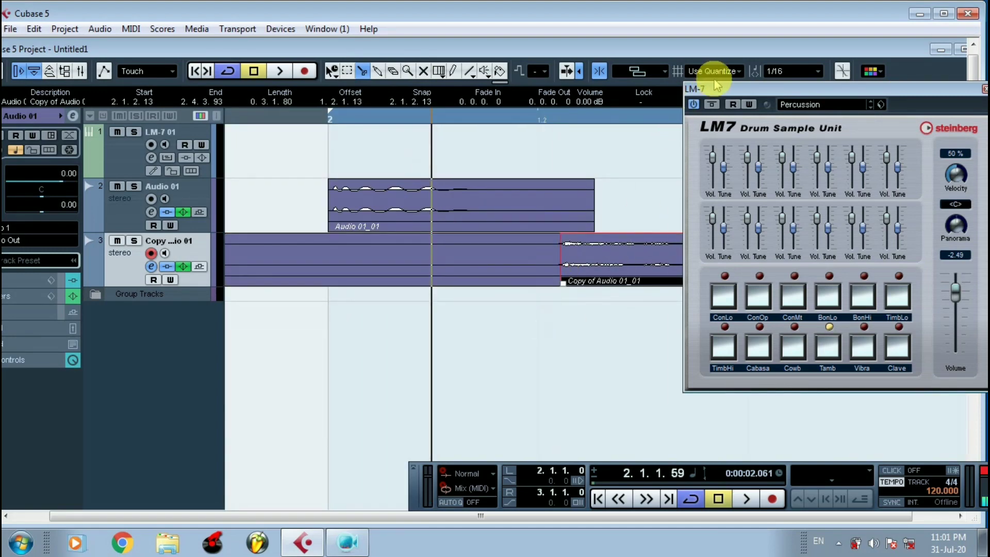
# Split the tambourine recording after its first hit, at about 2.1.2.94, and erase the parts before and after that hit.
pyautogui.moveTo(718, 88); pyautogui.dragTo(859, 129)
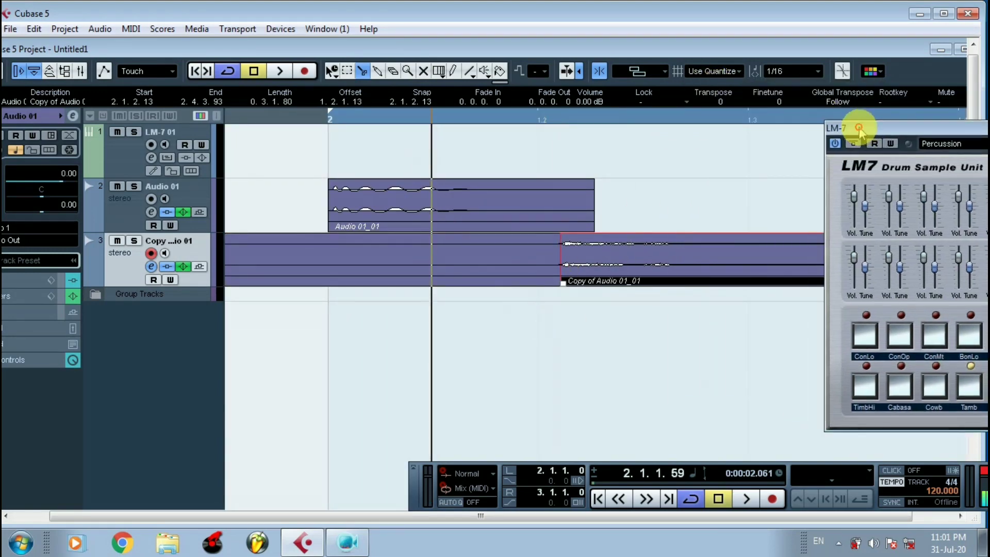
pyautogui.click(703, 271)
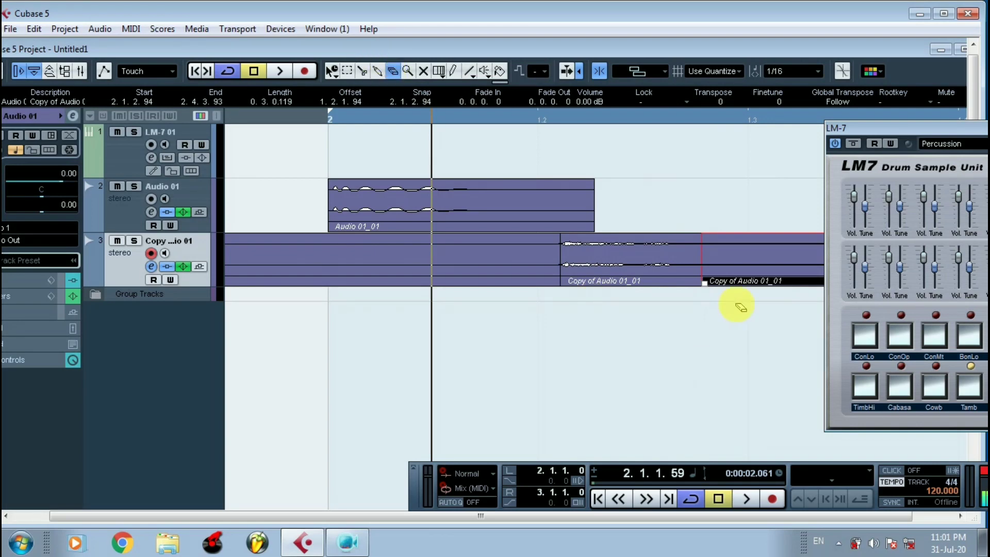
pyautogui.click(742, 263)
pyautogui.click(458, 255)
# Move the trimmed tambourine hit to 2.1.1.0, in line with the first kick.
pyautogui.click(332, 71)
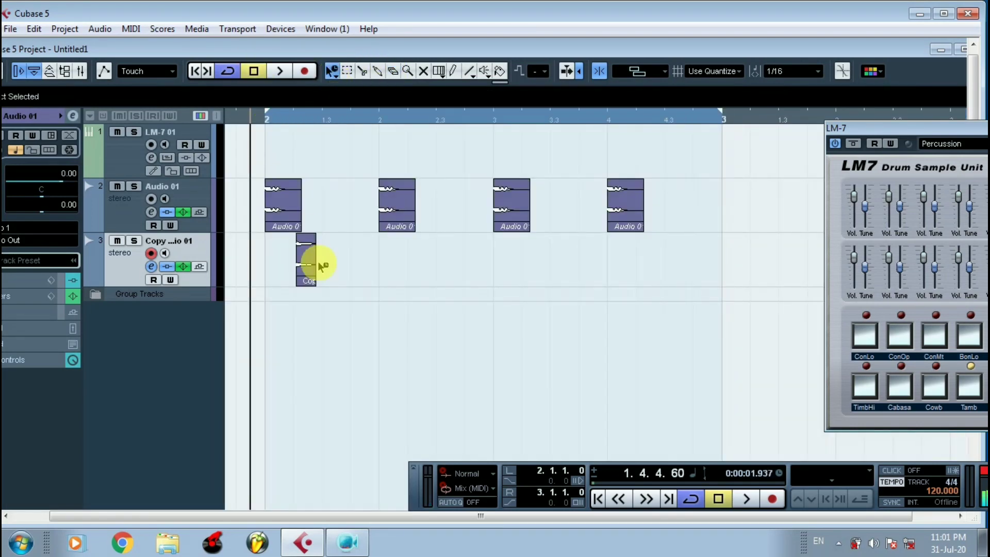
pyautogui.moveTo(312, 267); pyautogui.dragTo(282, 267)
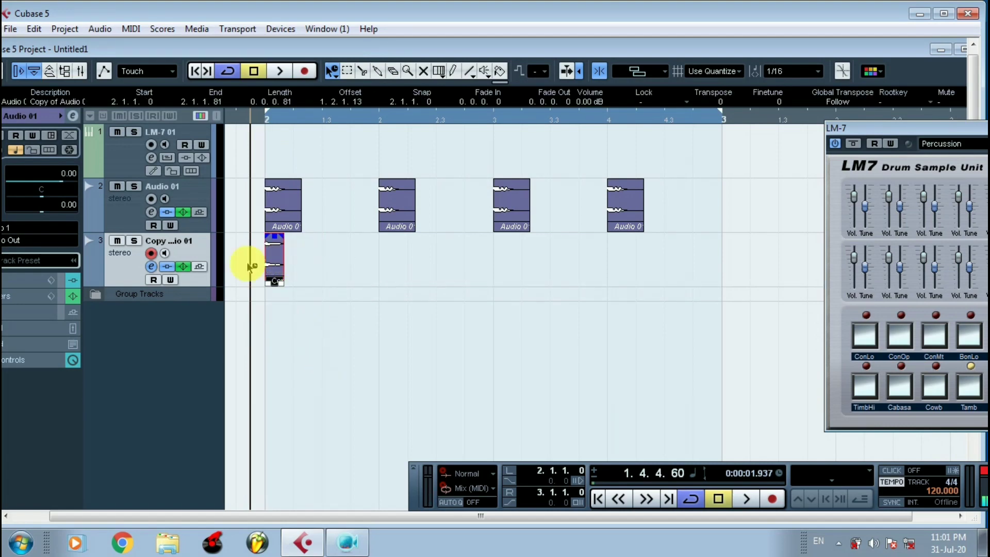
pyautogui.moveTo(232, 122); pyautogui.dragTo(223, 98)
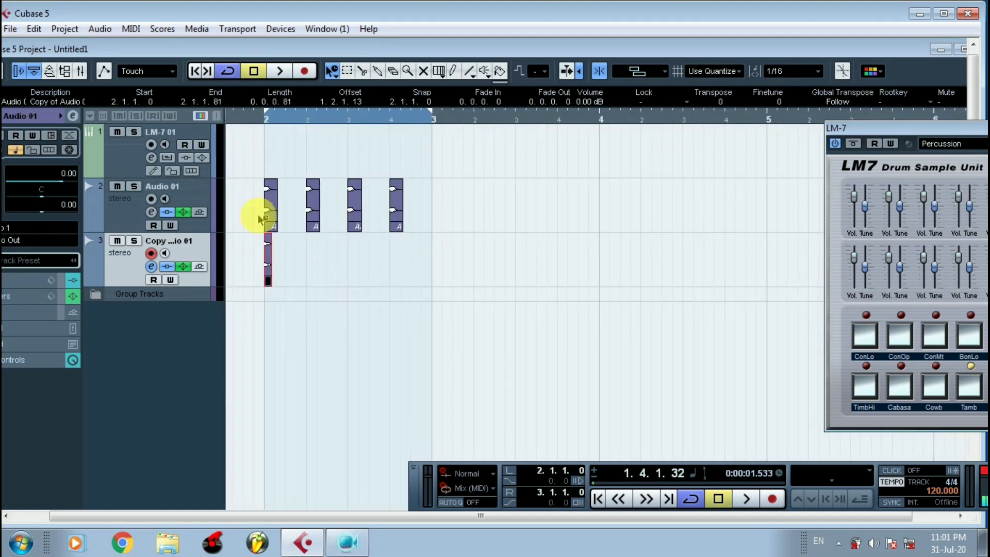
# Duplicate the tambourine hit and place the copies at 2.2.1.0, 2.3.1.0 and 2.4.1.0, in line with the other kicks.
pyautogui.click(33, 29)
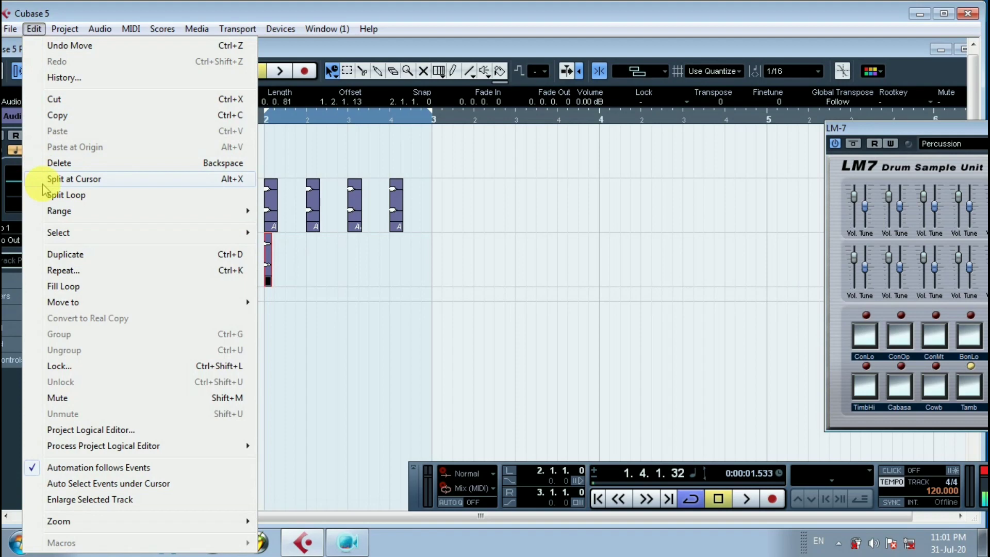
pyautogui.click(71, 253)
pyautogui.moveTo(278, 260); pyautogui.dragTo(311, 252)
pyautogui.moveTo(243, 119); pyautogui.dragTo(232, 177)
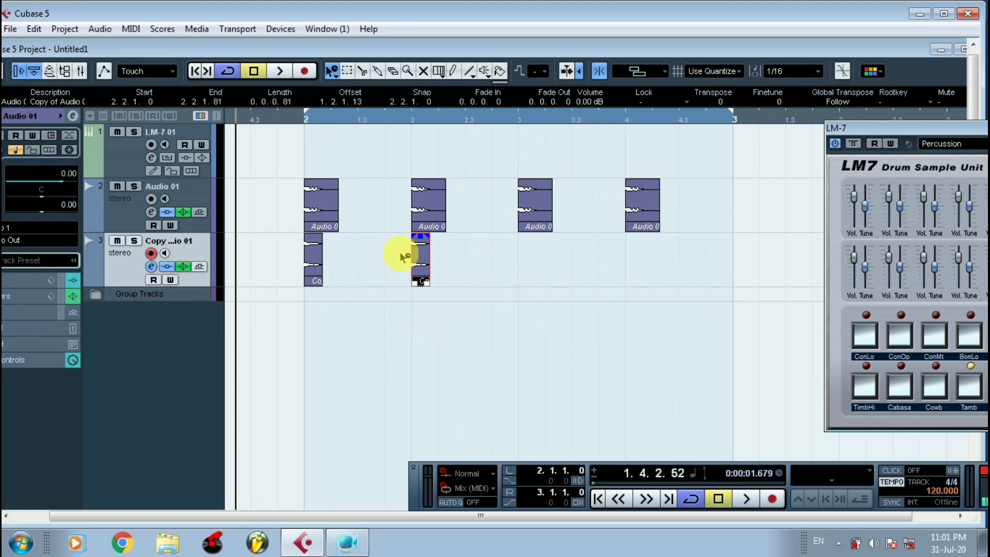
pyautogui.moveTo(482, 266); pyautogui.dragTo(310, 279)
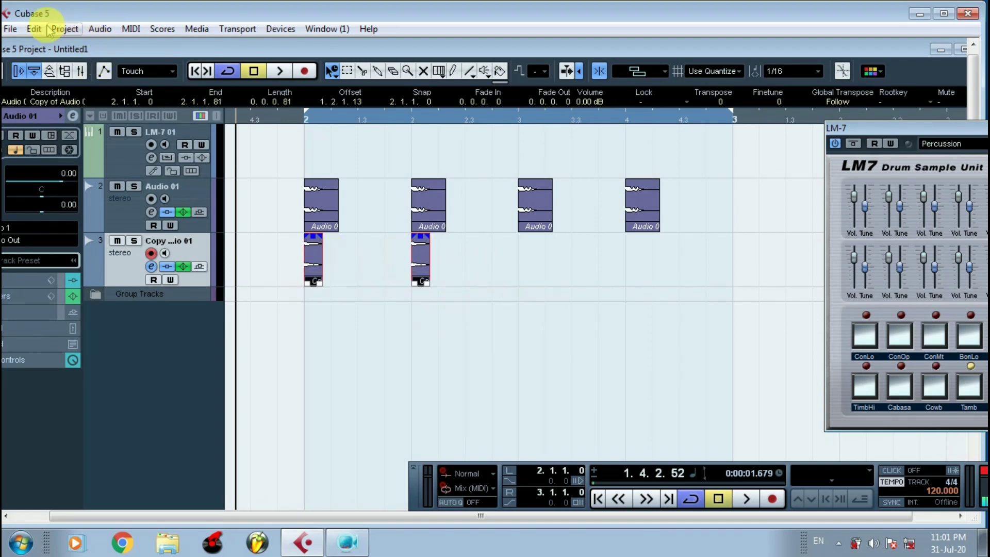
pyautogui.click(34, 29)
pyautogui.click(77, 254)
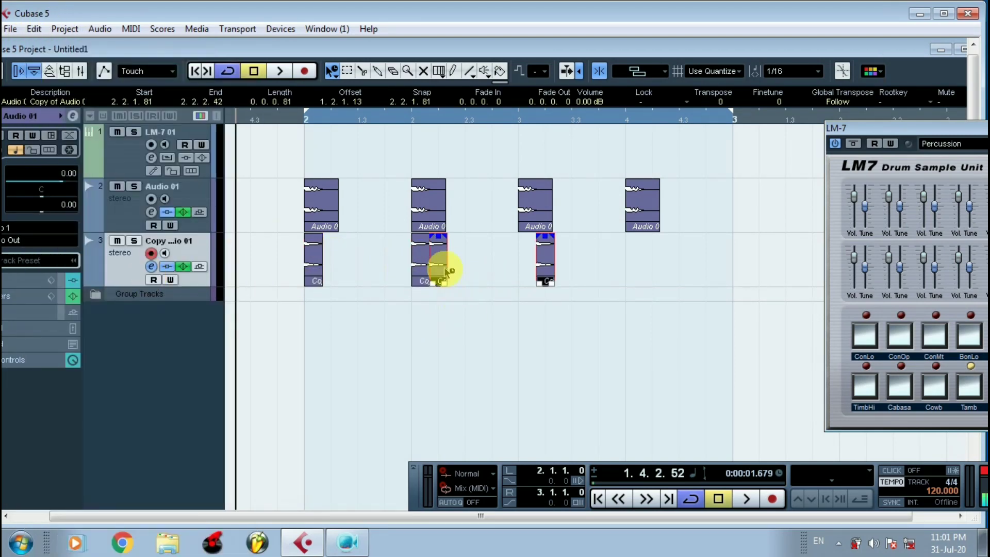
pyautogui.moveTo(448, 264); pyautogui.dragTo(536, 264)
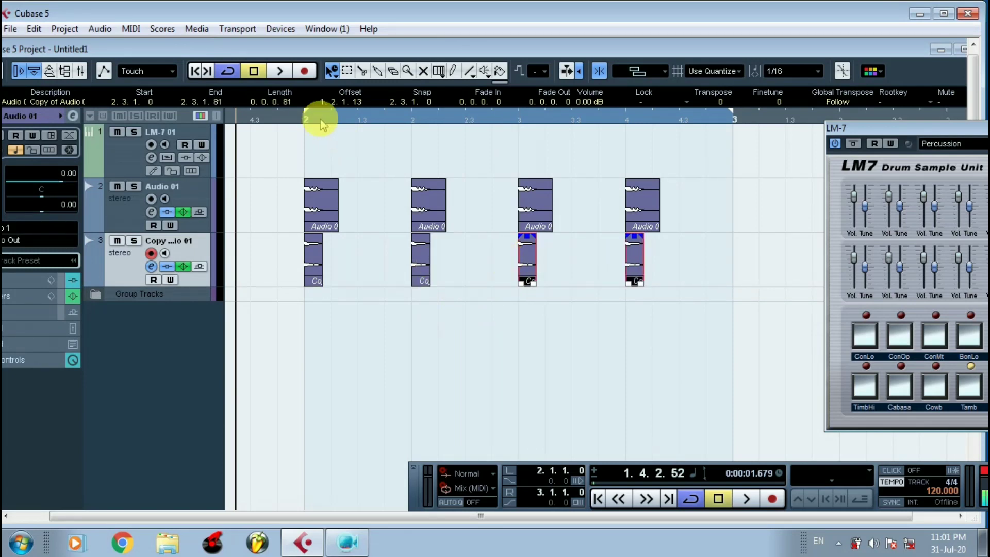
# Play back the kick and tambourine pattern twice, starting from shortly before bar 2.
pyautogui.click(282, 119)
pyautogui.moveTo(282, 119); pyautogui.dragTo(291, 65)
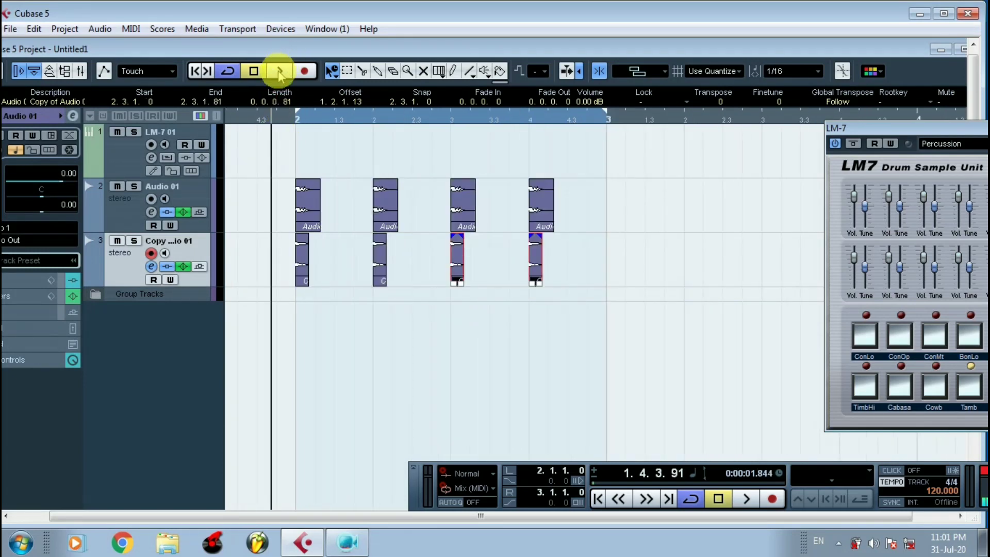
pyautogui.click(280, 73)
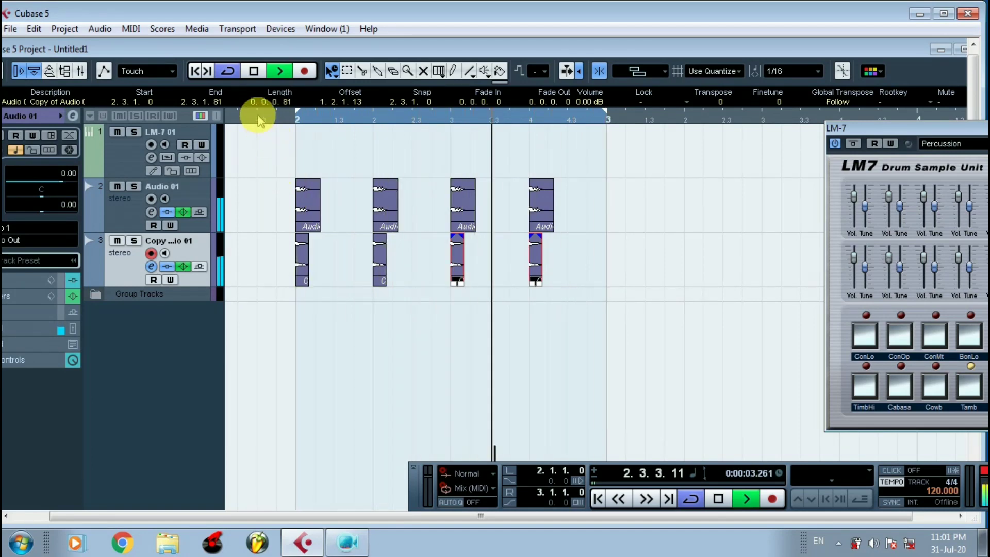
pyautogui.moveTo(254, 116); pyautogui.dragTo(220, 99)
pyautogui.press('space')
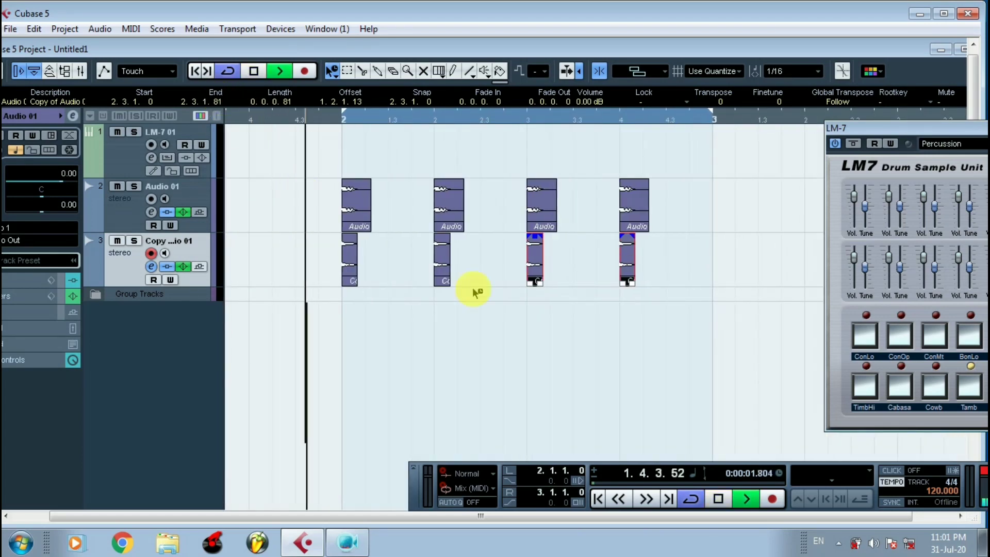
pyautogui.press('space')
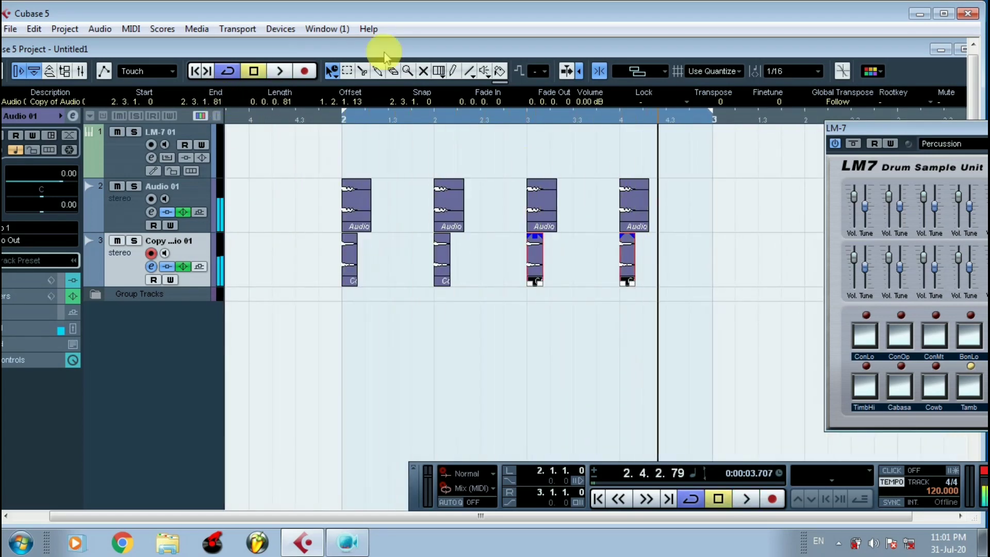
pyautogui.moveTo(273, 121); pyautogui.dragTo(250, 72)
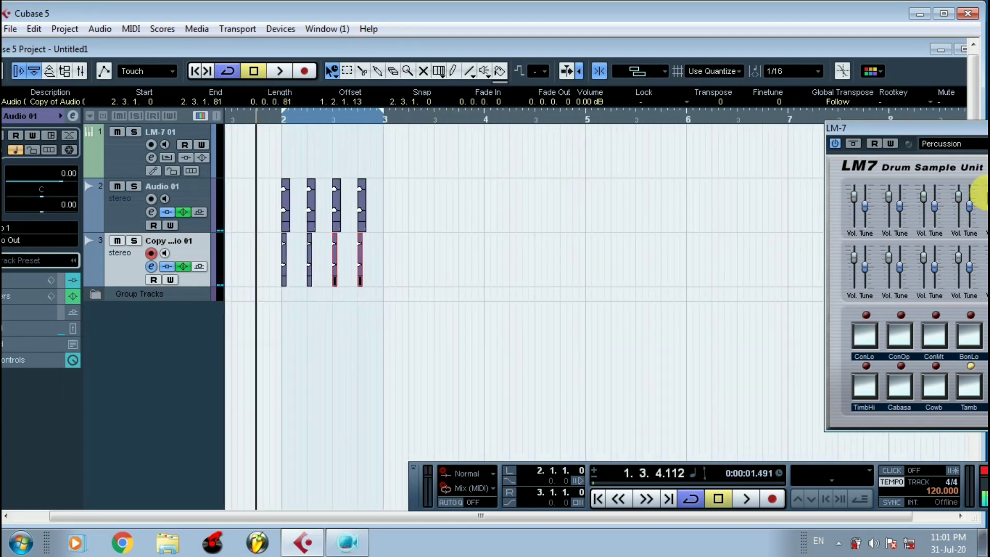
# Try the ConMt and BonHi pads on the LM-7 and load its Compressor preset.
pyautogui.moveTo(894, 130); pyautogui.dragTo(605, 116)
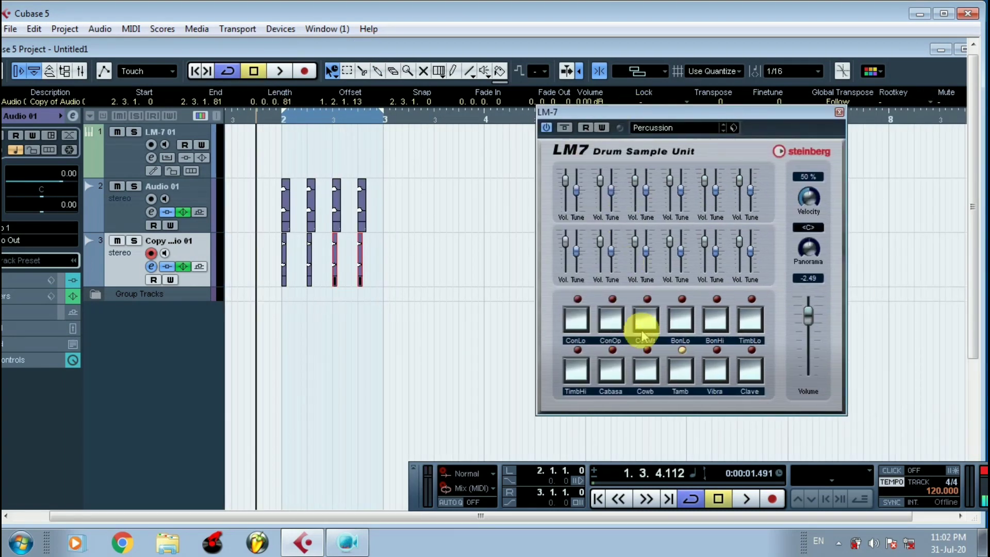
pyautogui.click(645, 330)
pyautogui.click(716, 331)
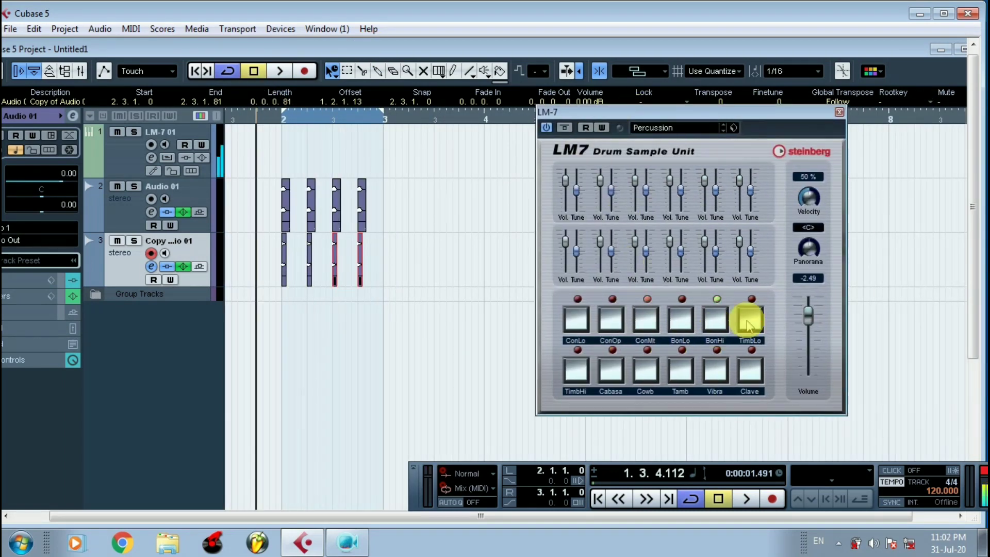
pyautogui.click(711, 136)
pyautogui.click(671, 141)
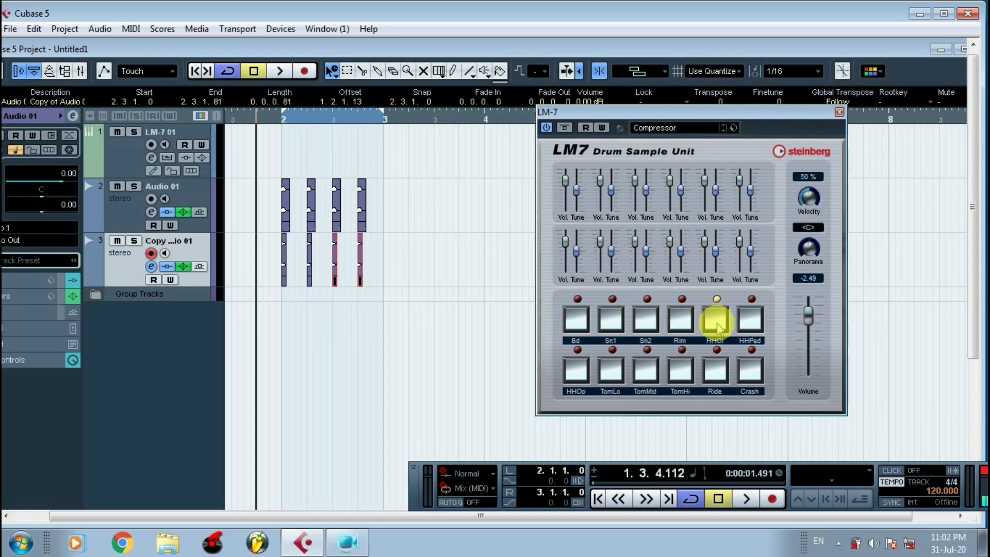
# Audition the Compressor kit's pads one by one, from the rim, snares and bass drum to the toms, cymbals and hi-hats.
pyautogui.click(680, 321)
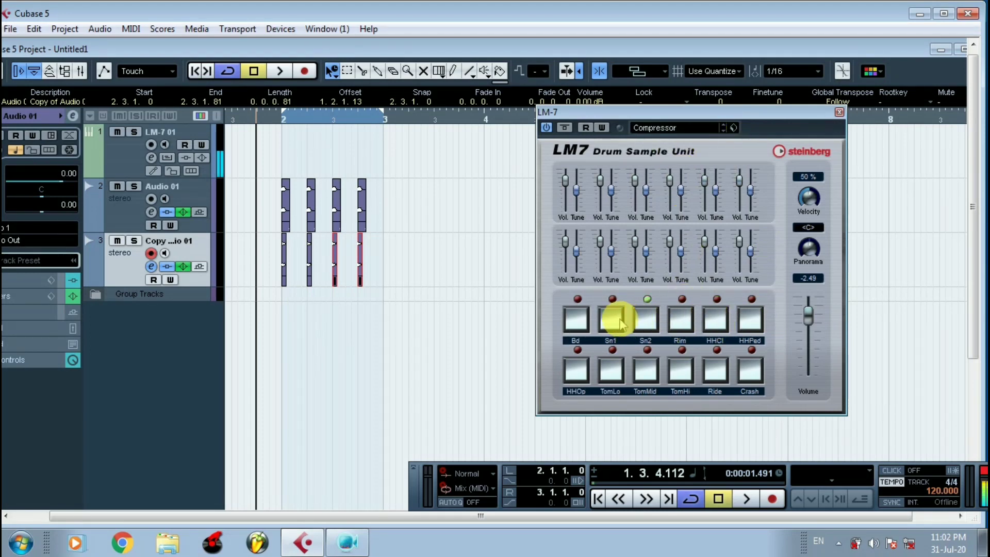
pyautogui.click(617, 319)
pyautogui.click(575, 324)
pyautogui.click(573, 368)
pyautogui.click(613, 375)
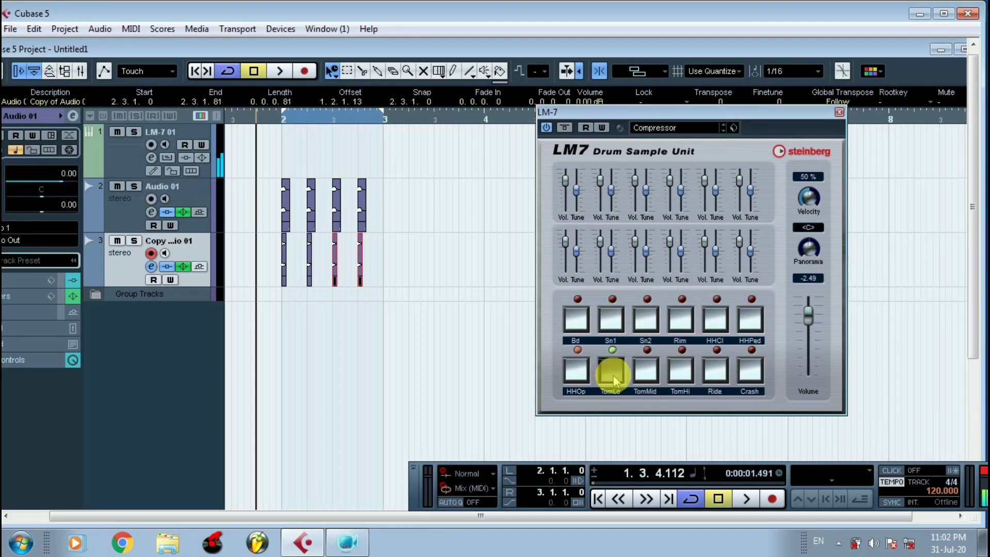
pyautogui.click(647, 370)
pyautogui.click(681, 370)
pyautogui.click(715, 368)
pyautogui.click(753, 375)
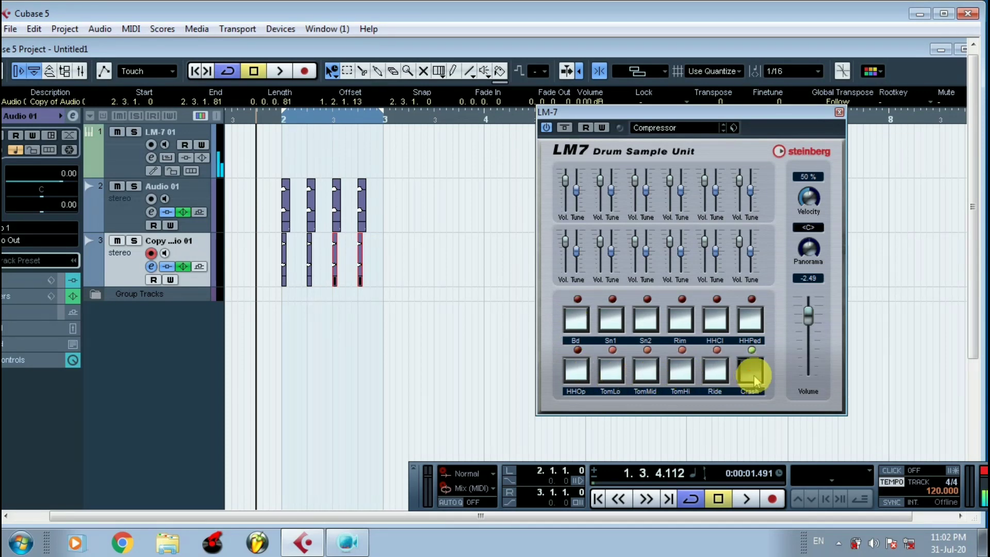
pyautogui.click(753, 327)
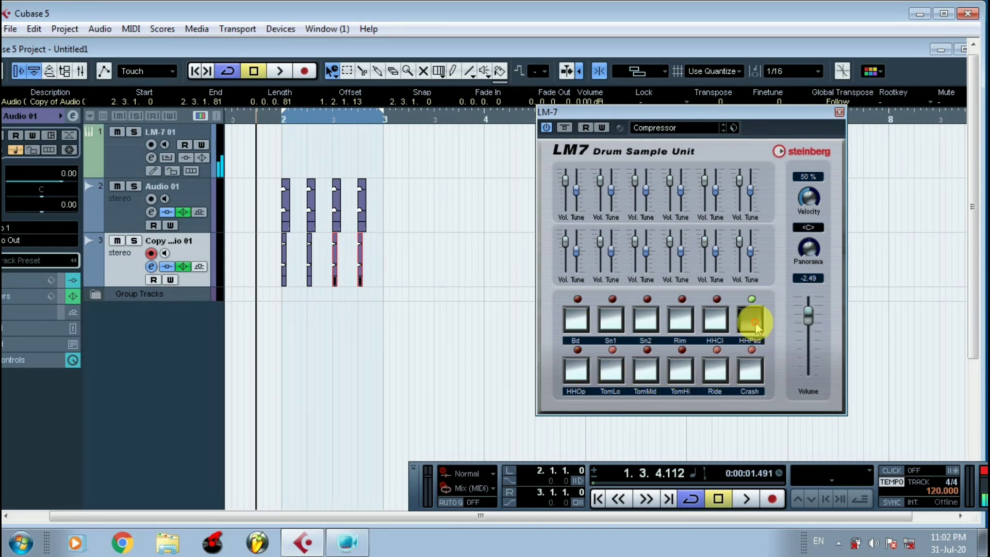
# Compare the Ride, HHCl, Rim, Sn1 and Sn2 pads of the Compressor kit once more.
pyautogui.moveTo(266, 116); pyautogui.dragTo(266, 169)
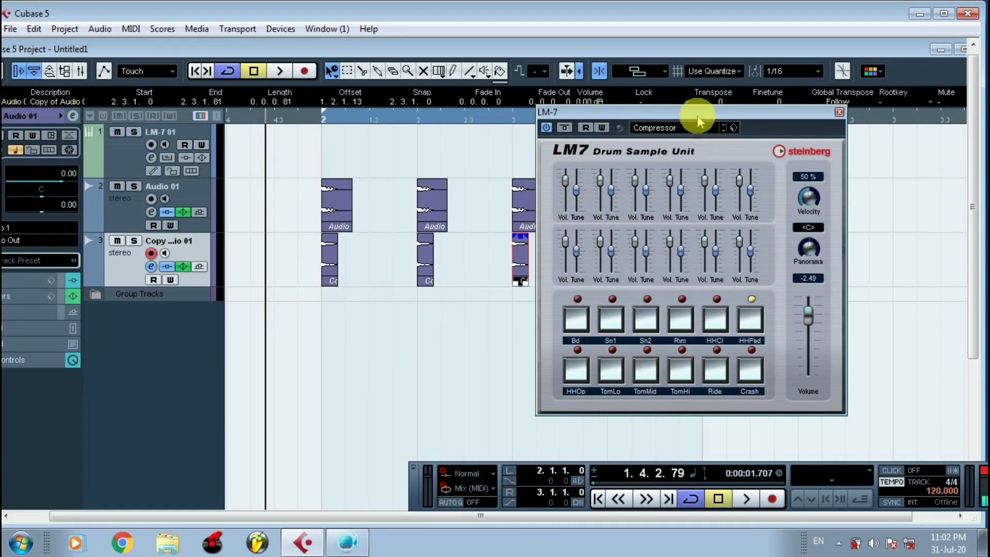
pyautogui.moveTo(698, 118); pyautogui.dragTo(776, 98)
pyautogui.click(797, 348)
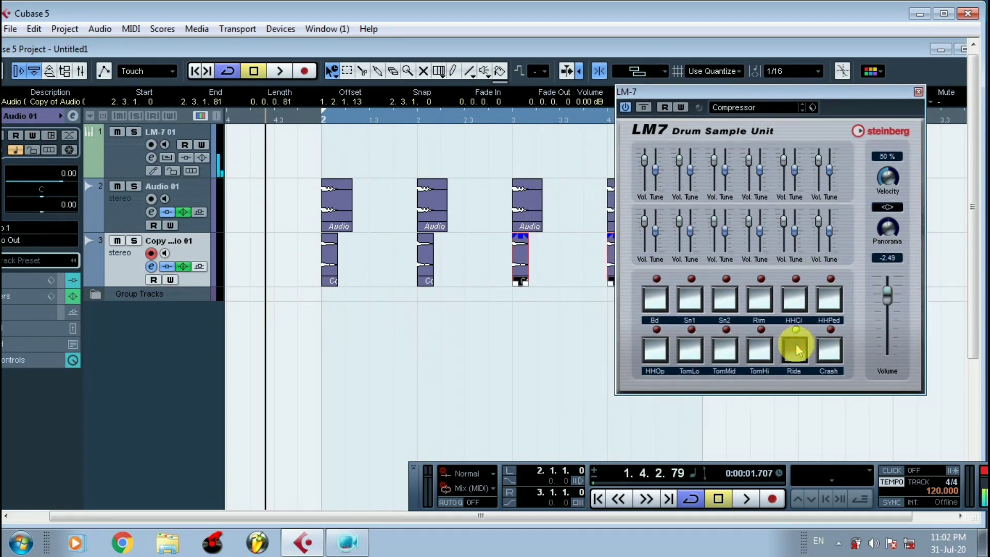
pyautogui.click(794, 297)
pyautogui.click(764, 303)
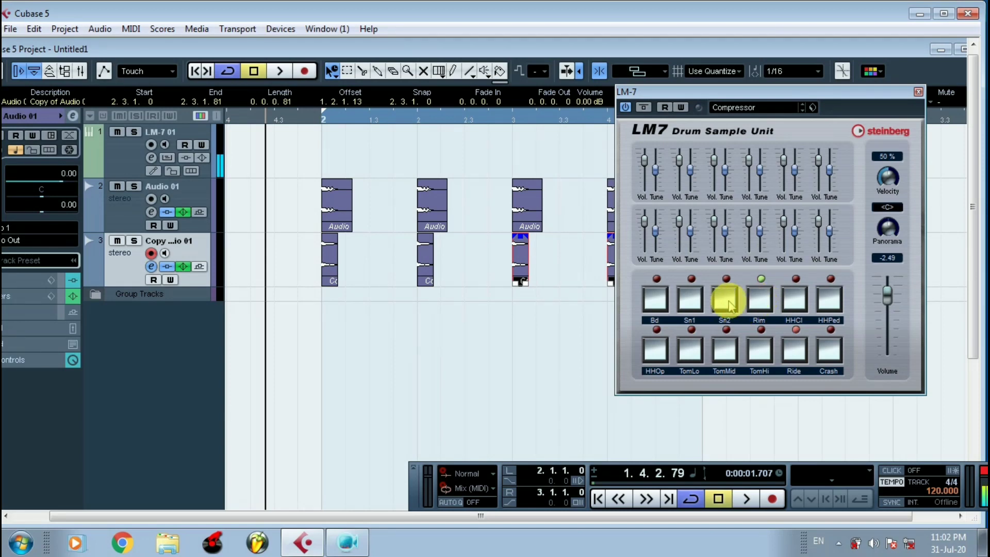
pyautogui.click(707, 308)
pyautogui.click(729, 297)
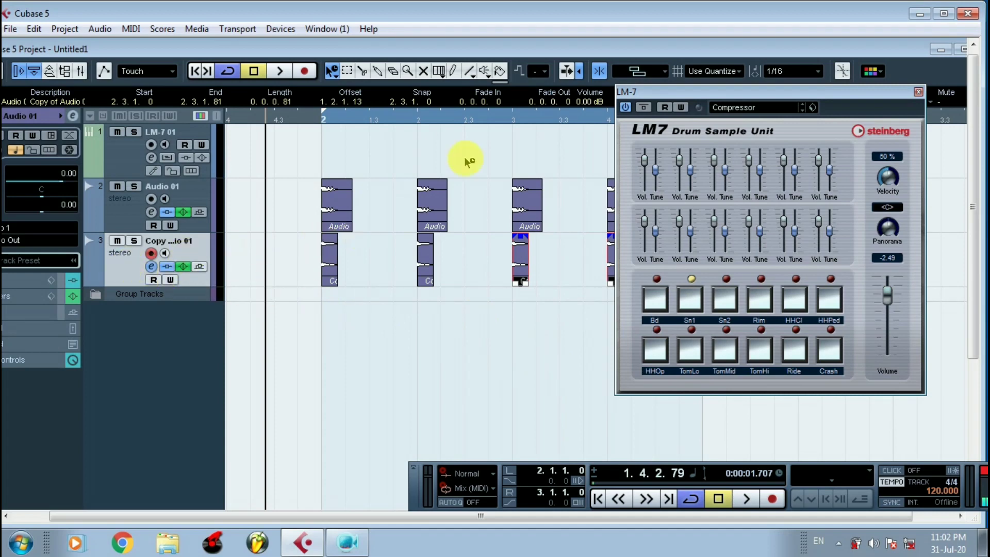
# Duplicate the tambourine track and delete the four copied clips from the new track.
pyautogui.moveTo(646, 96); pyautogui.dragTo(737, 102)
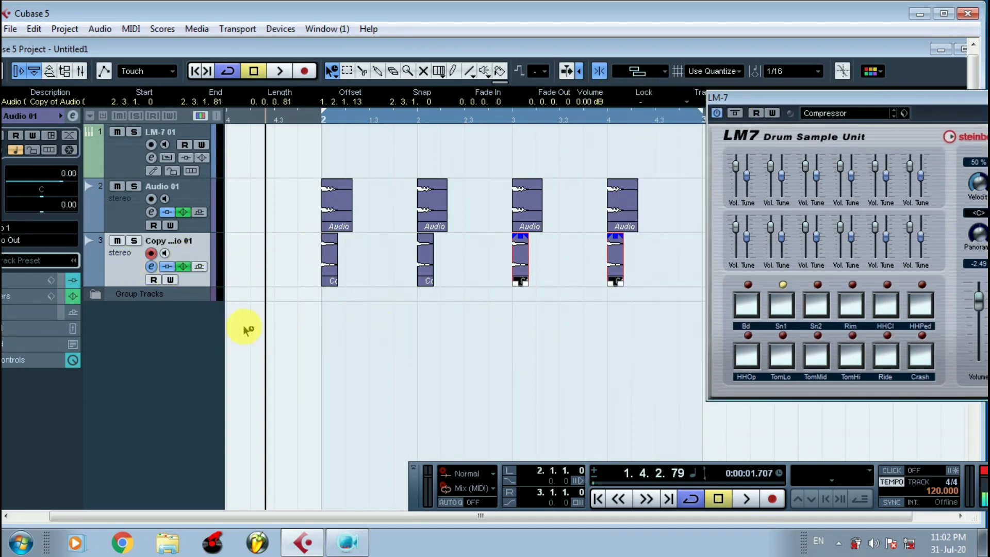
pyautogui.rightClick(133, 324)
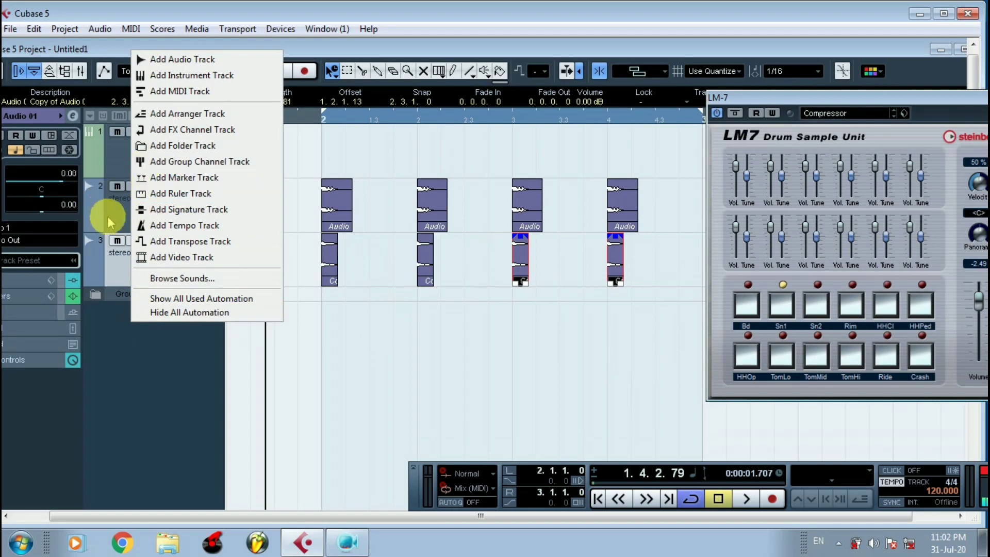
pyautogui.click(108, 269)
pyautogui.rightClick(114, 269)
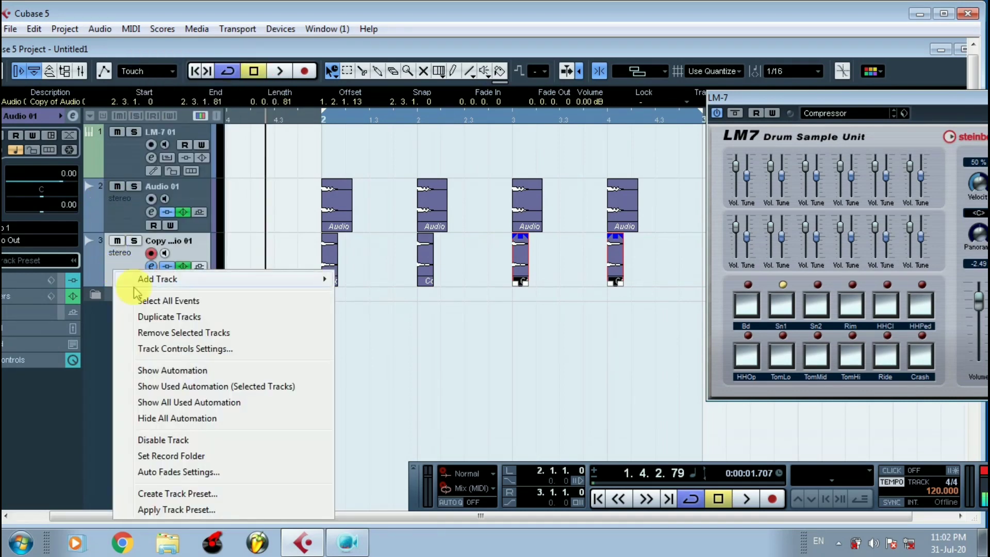
pyautogui.click(149, 317)
pyautogui.moveTo(678, 308); pyautogui.dragTo(308, 323)
pyautogui.press('Delete')
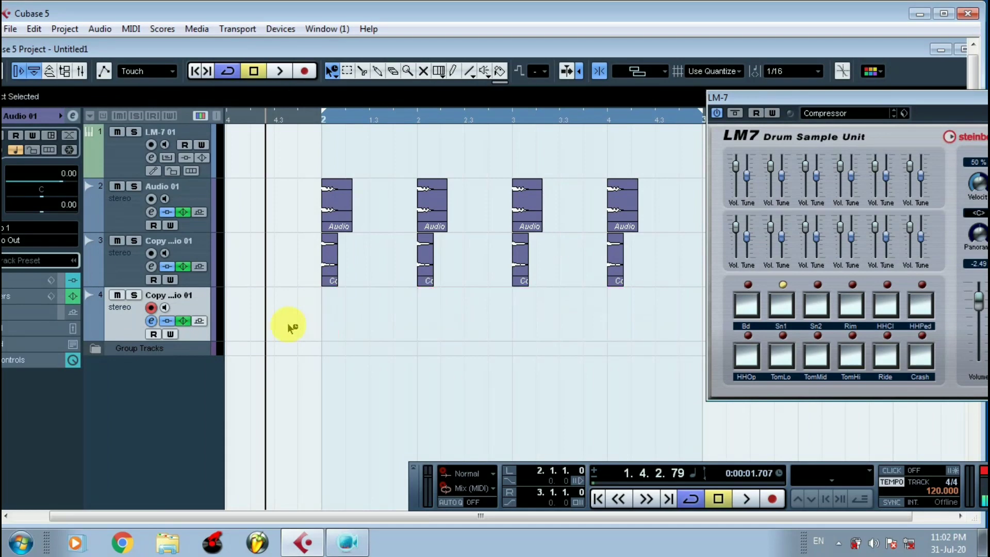
# Move the cursor back to about beat 3 of bar 1 and audition the Sn1, Sn2, Bd, HHOp and TomMid pads.
pyautogui.click(815, 302)
pyautogui.click(781, 312)
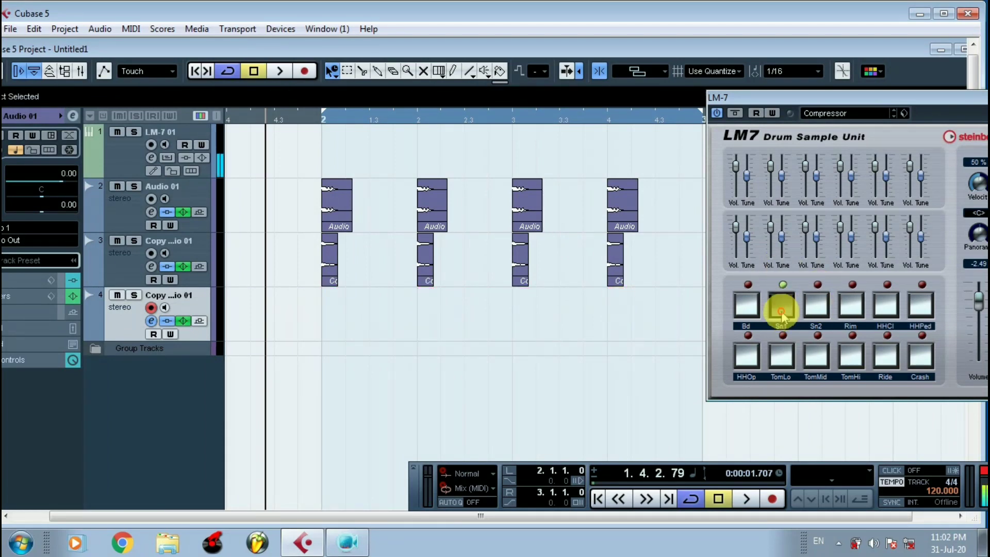
pyautogui.moveTo(282, 129); pyautogui.dragTo(203, 115)
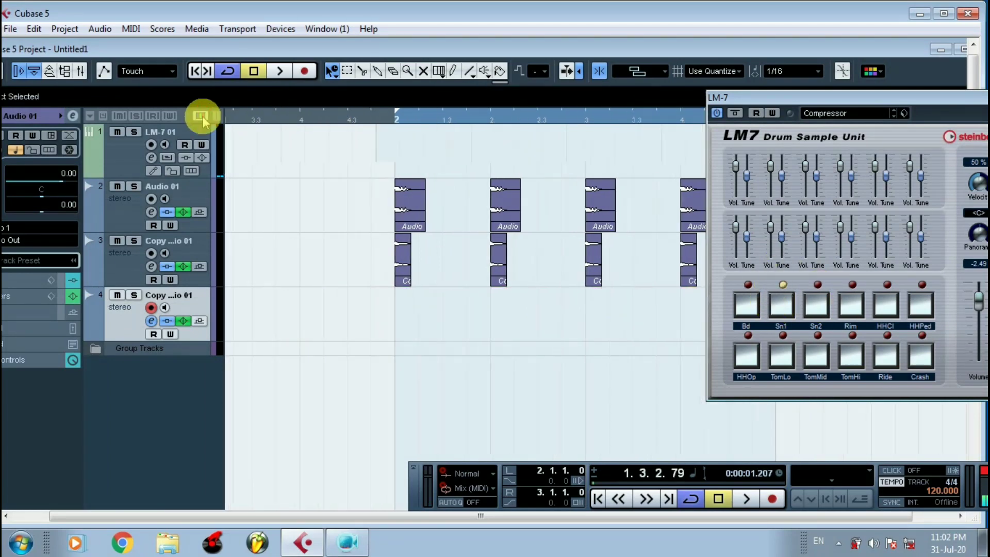
pyautogui.click(825, 301)
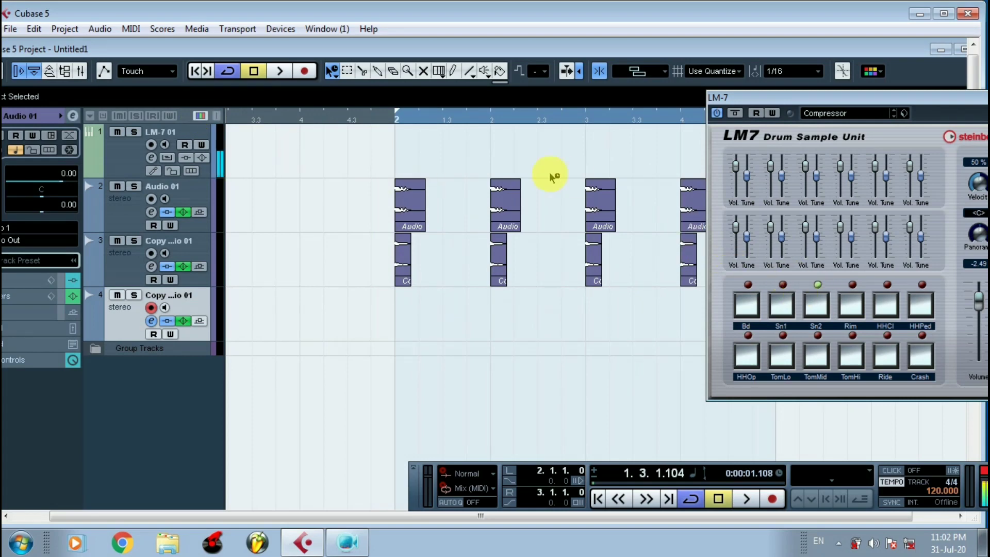
pyautogui.click(748, 302)
pyautogui.click(741, 353)
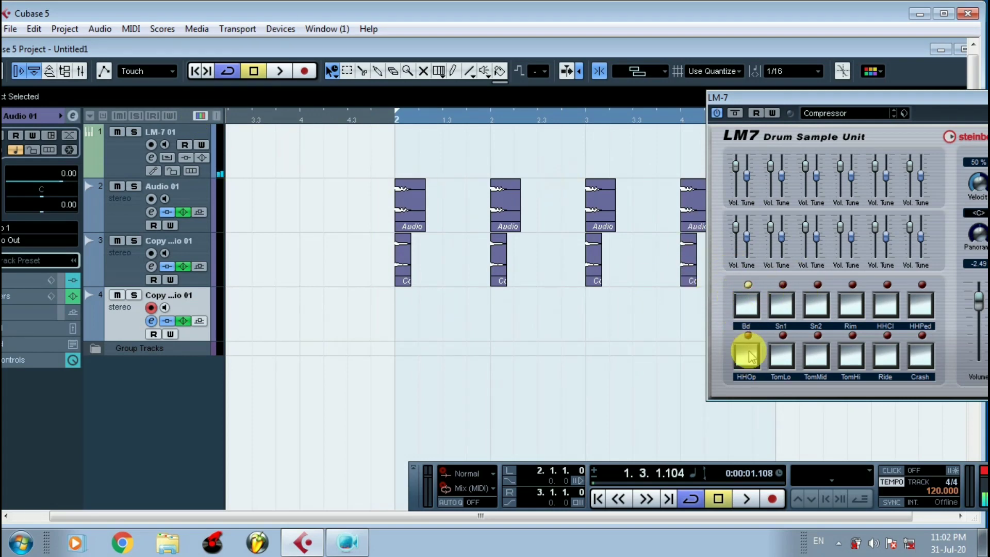
pyautogui.click(812, 358)
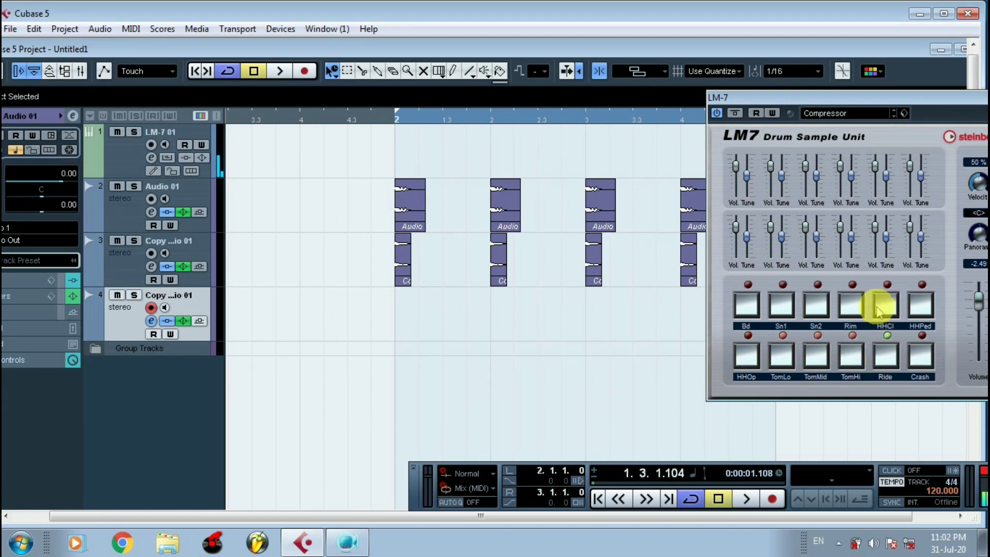
# Compare the HHCl and HHPed pads and record closed hi-hat hits from HHCl onto the fourth track.
pyautogui.click(883, 305)
pyautogui.click(921, 304)
pyautogui.click(885, 307)
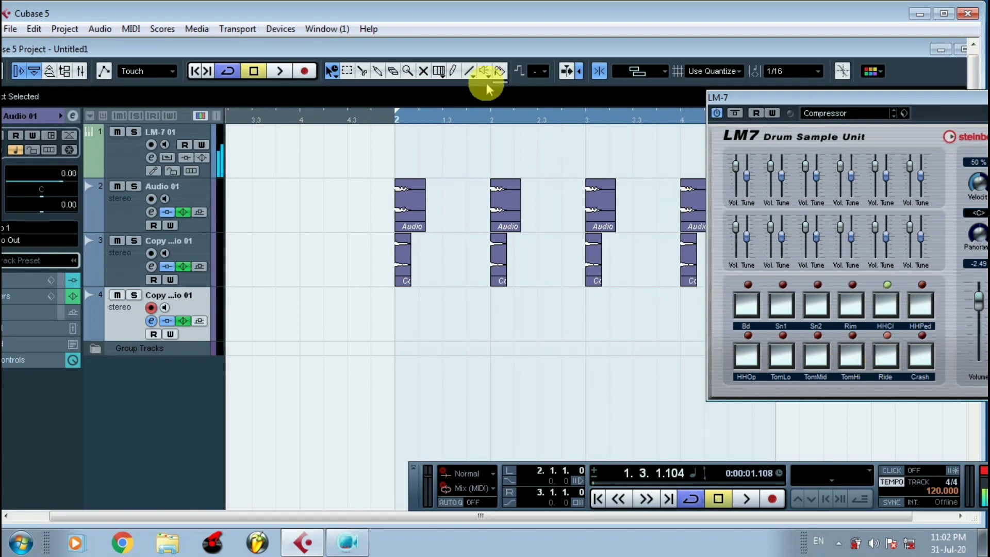
pyautogui.click(305, 72)
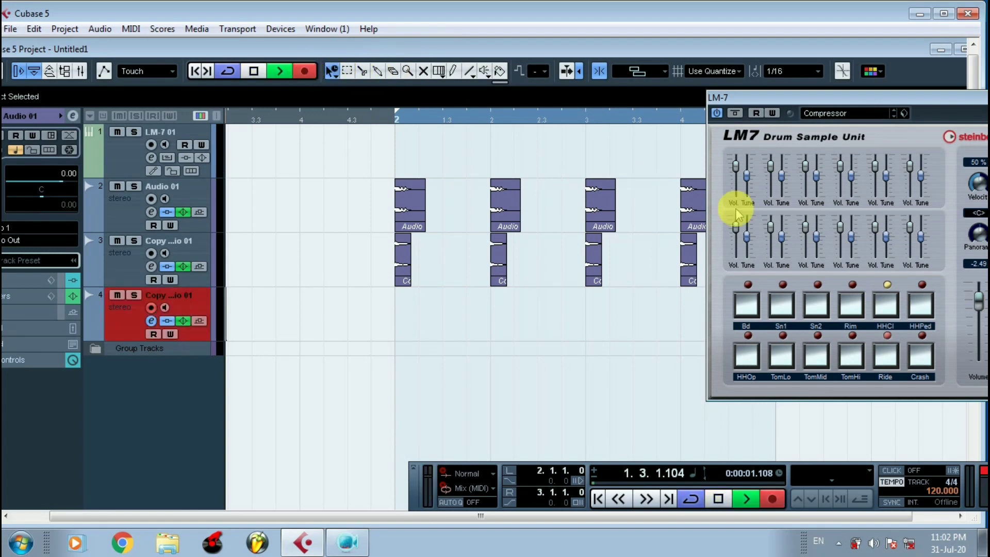
pyautogui.click(885, 303)
pyautogui.press('space')
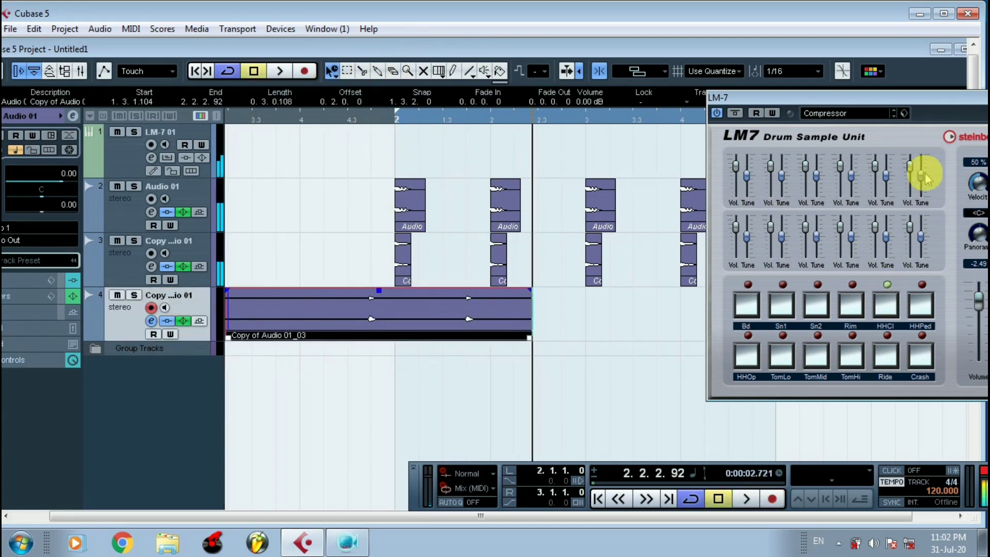
# Split the hi-hat recording at 1.4.3.104 and at bar 2, and erase the outer parts to keep one short hit.
pyautogui.moveTo(924, 106); pyautogui.dragTo(974, 155)
pyautogui.click(361, 72)
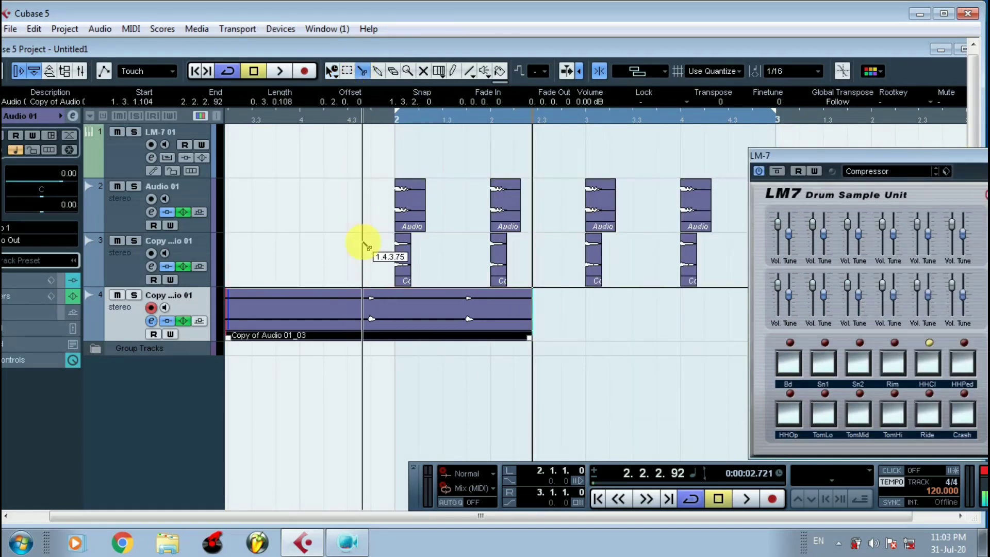
pyautogui.click(368, 302)
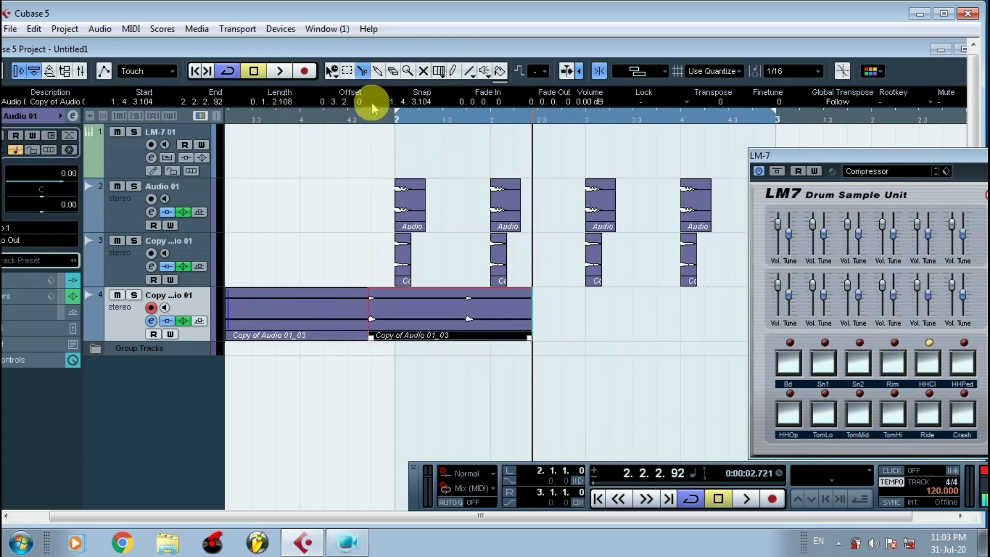
pyautogui.click(331, 72)
pyautogui.click(380, 71)
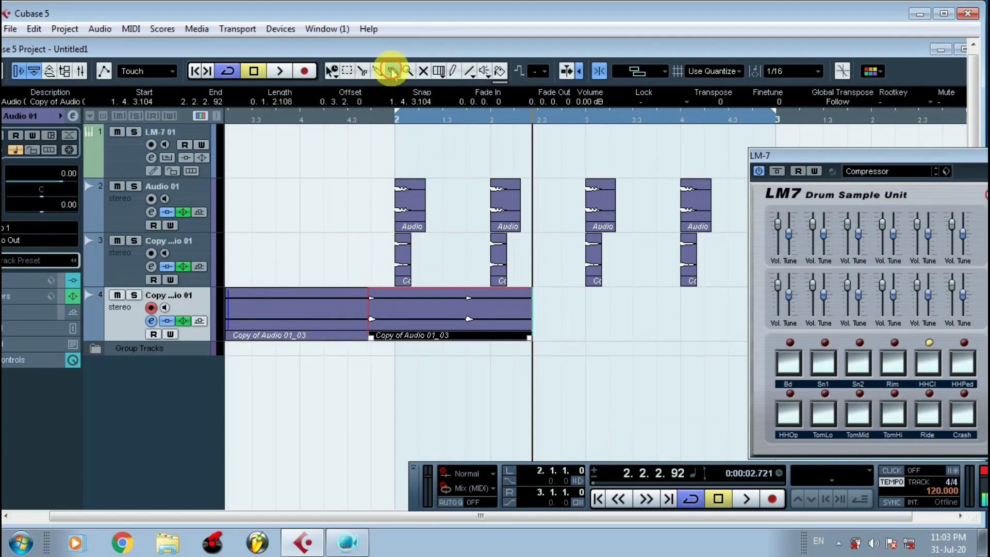
pyautogui.click(392, 72)
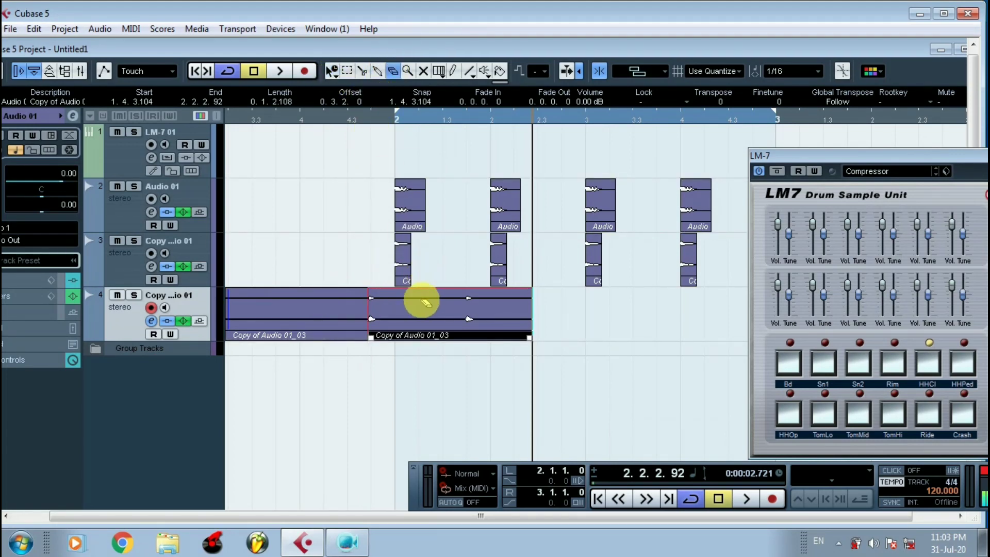
pyautogui.click(361, 72)
pyautogui.click(393, 324)
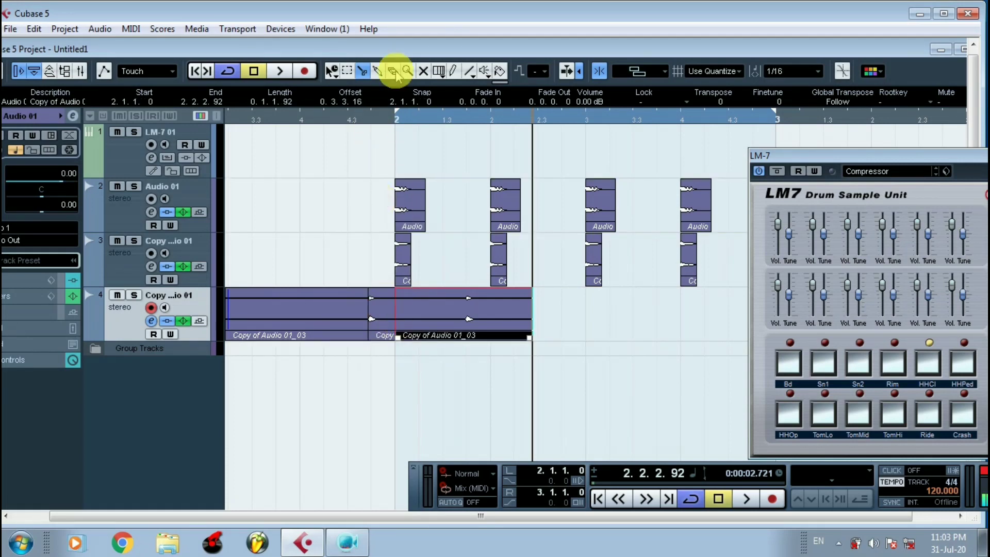
pyautogui.click(403, 309)
pyautogui.click(358, 309)
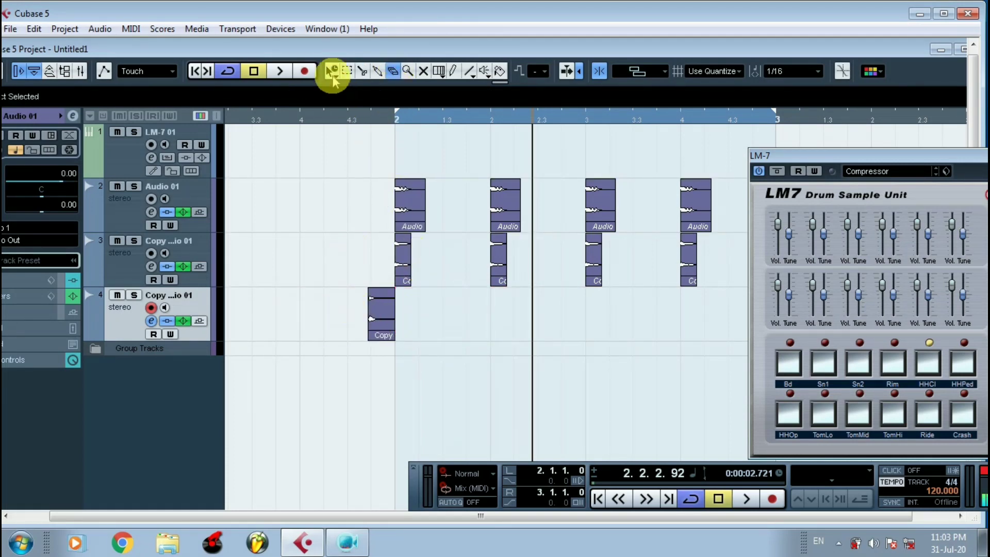
# Set the snap type to Grid and move the trimmed hi-hat clip to 2.1.3.0.
pyautogui.moveTo(386, 309); pyautogui.dragTo(447, 294)
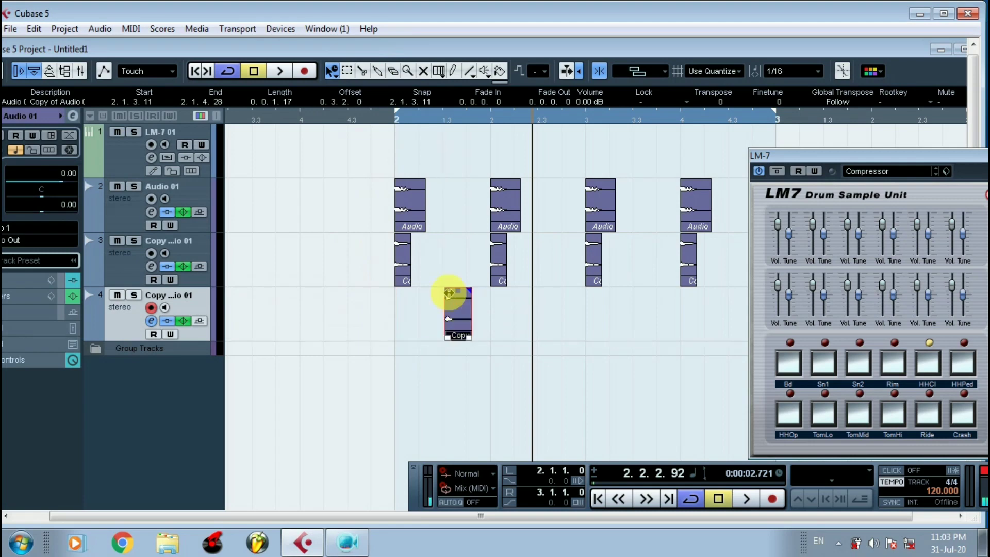
pyautogui.click(351, 119)
pyautogui.press('g')
pyautogui.click(634, 73)
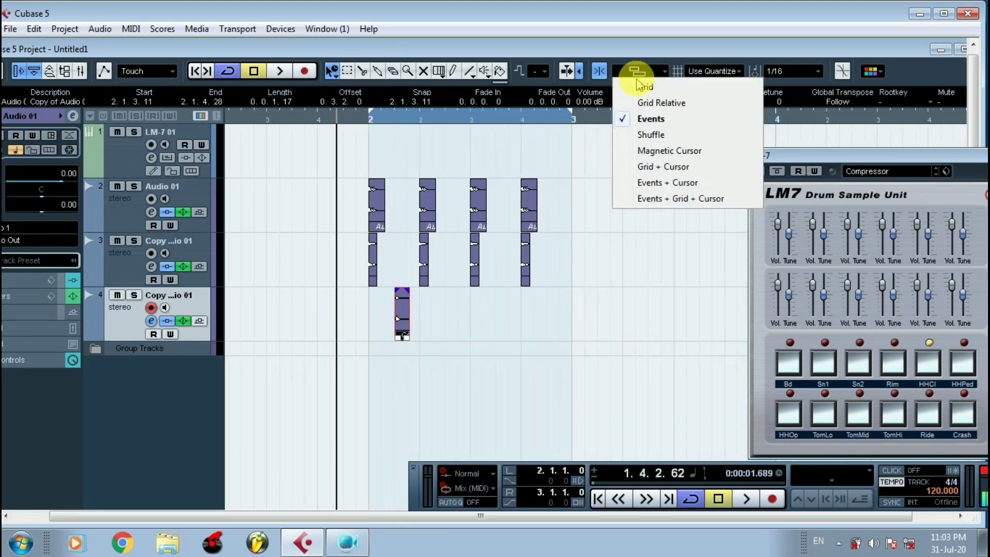
pyautogui.click(645, 88)
pyautogui.moveTo(336, 125); pyautogui.dragTo(332, 145)
pyautogui.moveTo(571, 313); pyautogui.dragTo(566, 312)
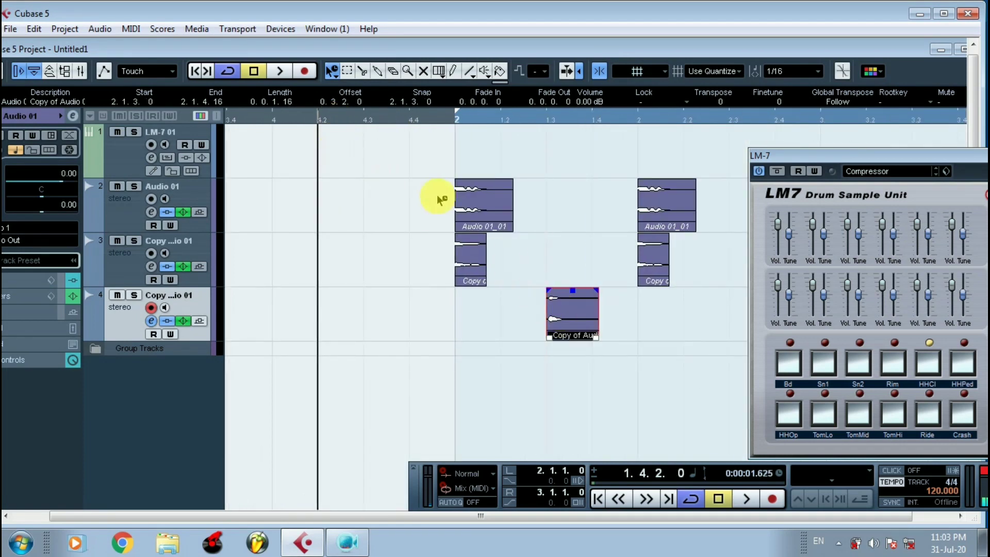
# Duplicate the hi-hat clip onto the off-beats of beats 2, 3 and 4 in bar 2, and play the beat.
pyautogui.moveTo(362, 127); pyautogui.dragTo(331, 82)
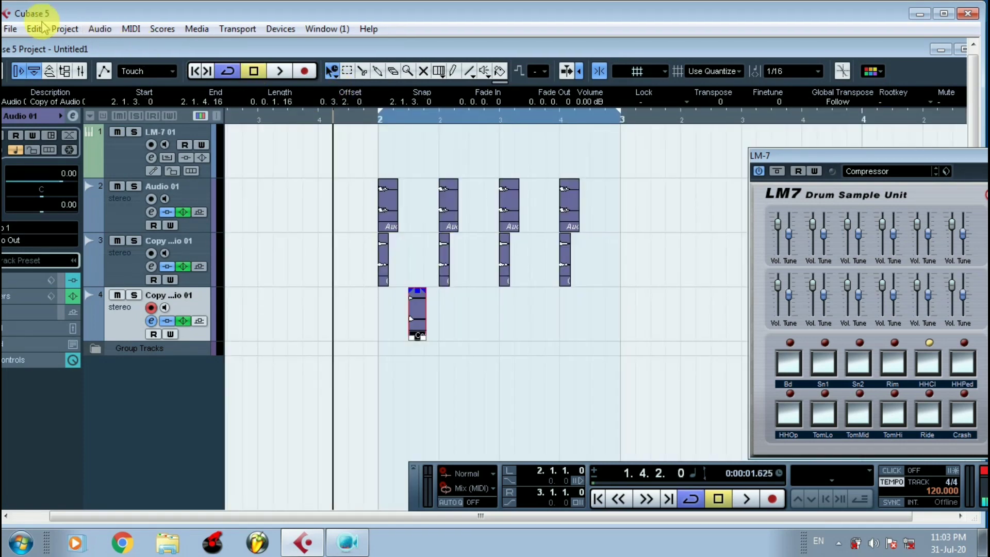
pyautogui.click(35, 31)
pyautogui.click(88, 253)
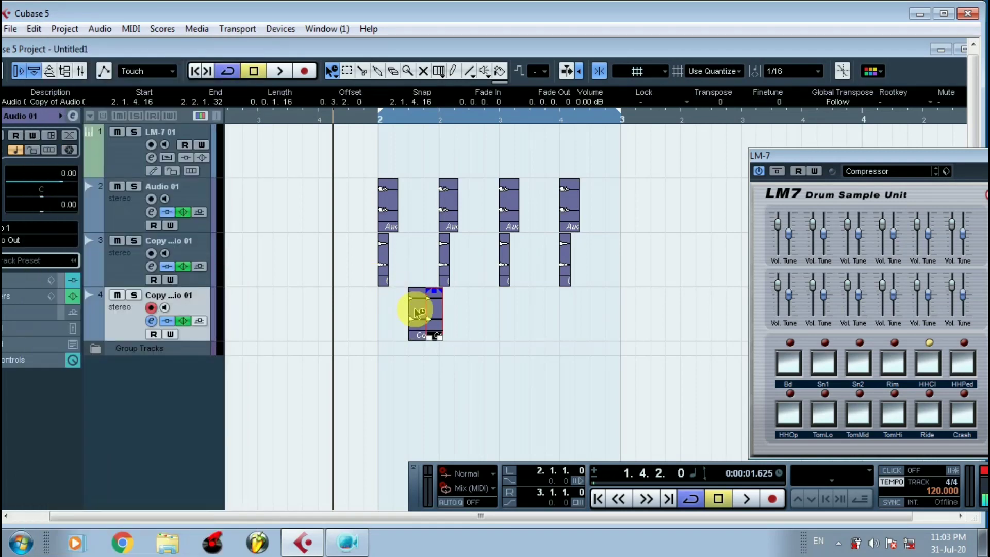
pyautogui.moveTo(444, 319); pyautogui.dragTo(485, 317)
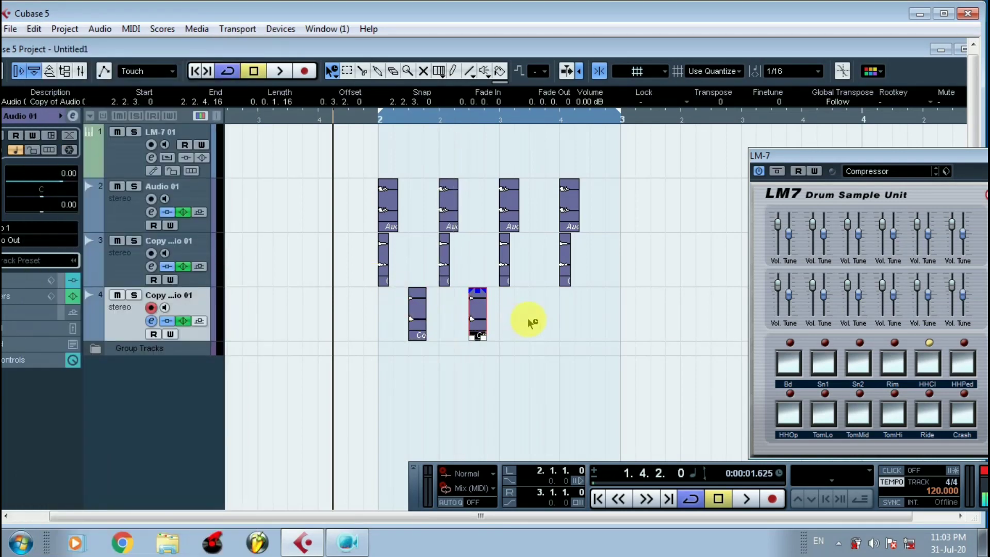
pyautogui.click(420, 311)
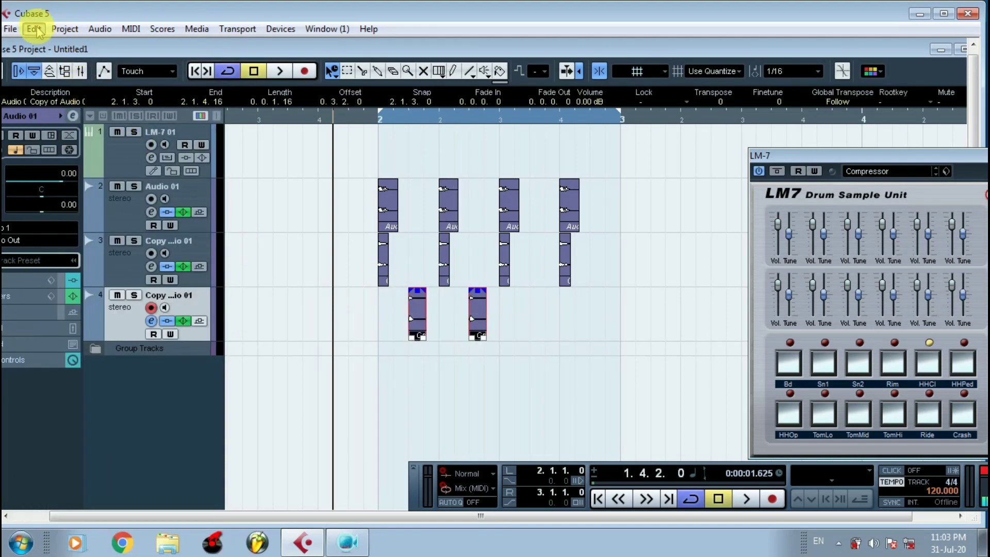
pyautogui.click(34, 29)
pyautogui.click(104, 263)
pyautogui.moveTo(488, 316); pyautogui.dragTo(531, 298)
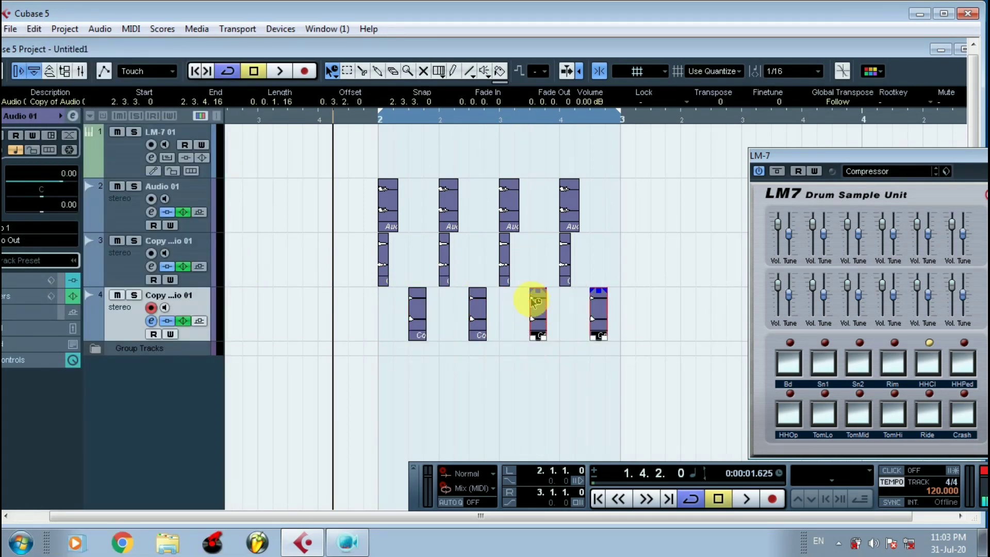
pyautogui.click(299, 122)
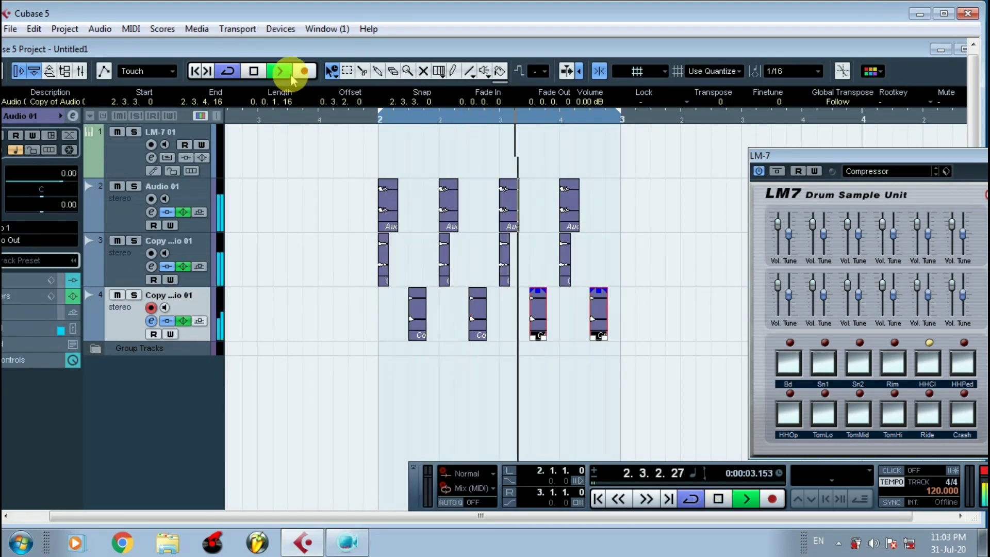
pyautogui.press('space')
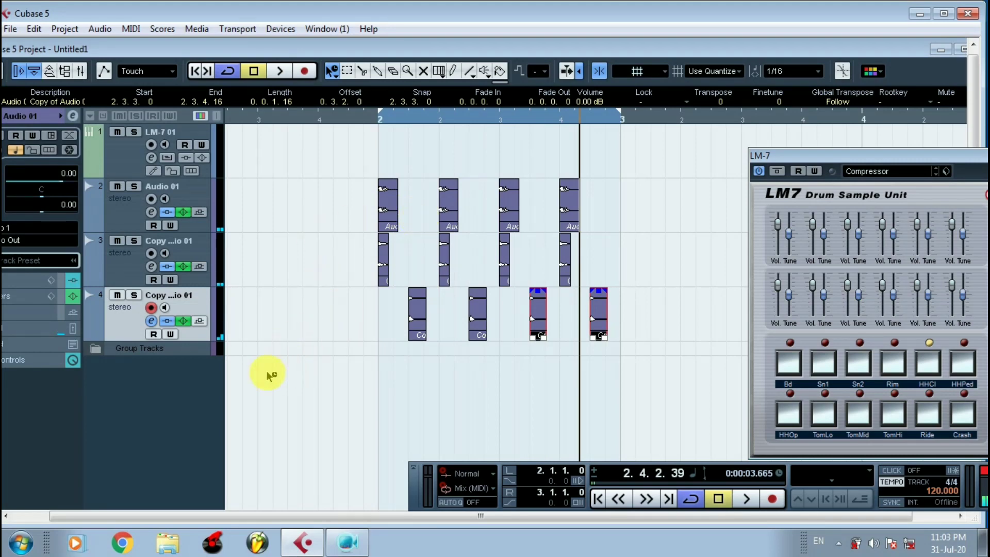
# Add one instrument track with Nexus as its VST instrument.
pyautogui.rightClick(144, 384)
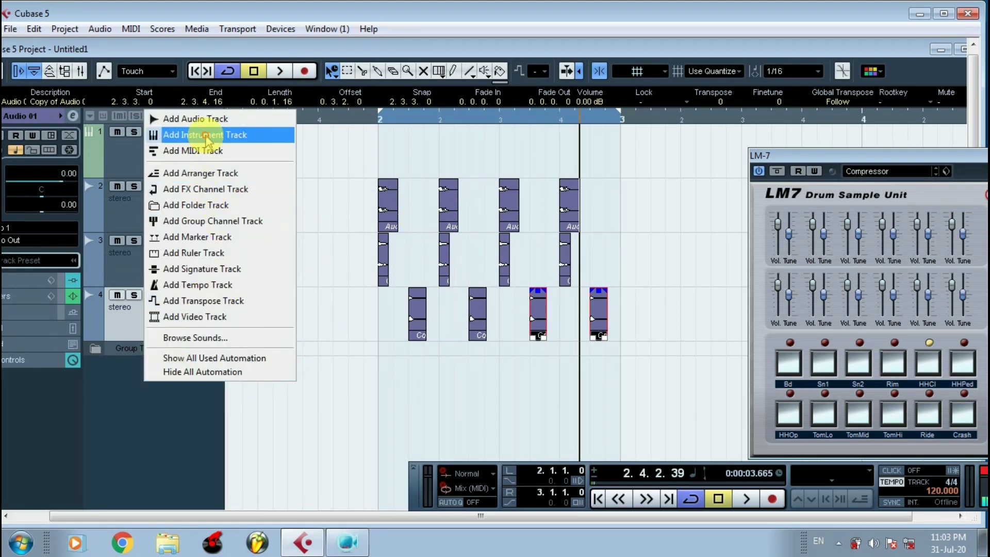
pyautogui.click(202, 133)
pyautogui.click(379, 226)
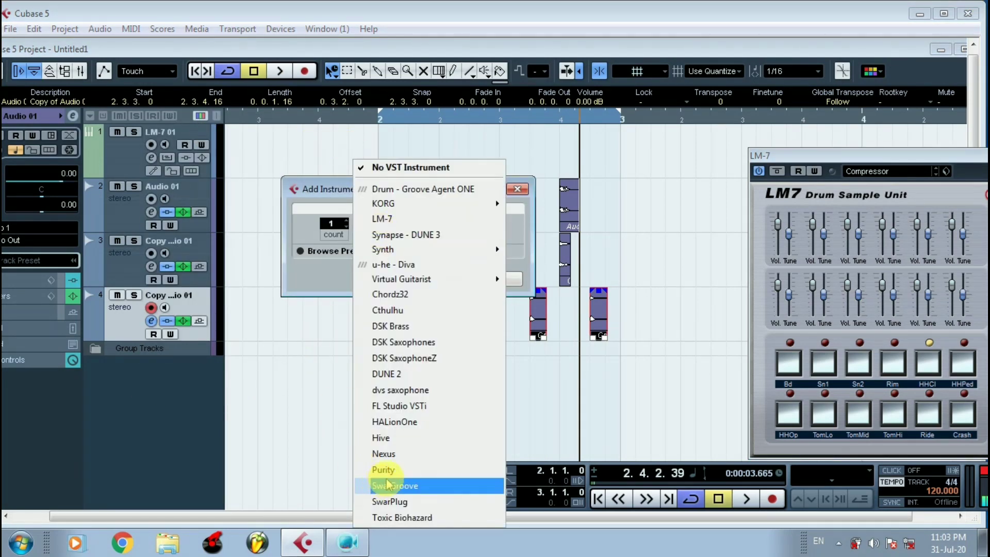
pyautogui.click(382, 454)
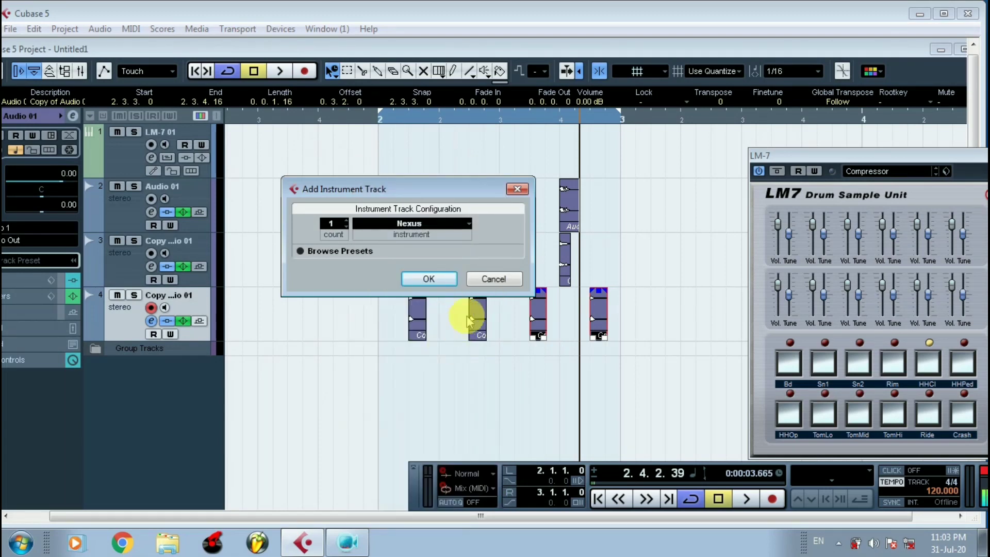
pyautogui.click(431, 279)
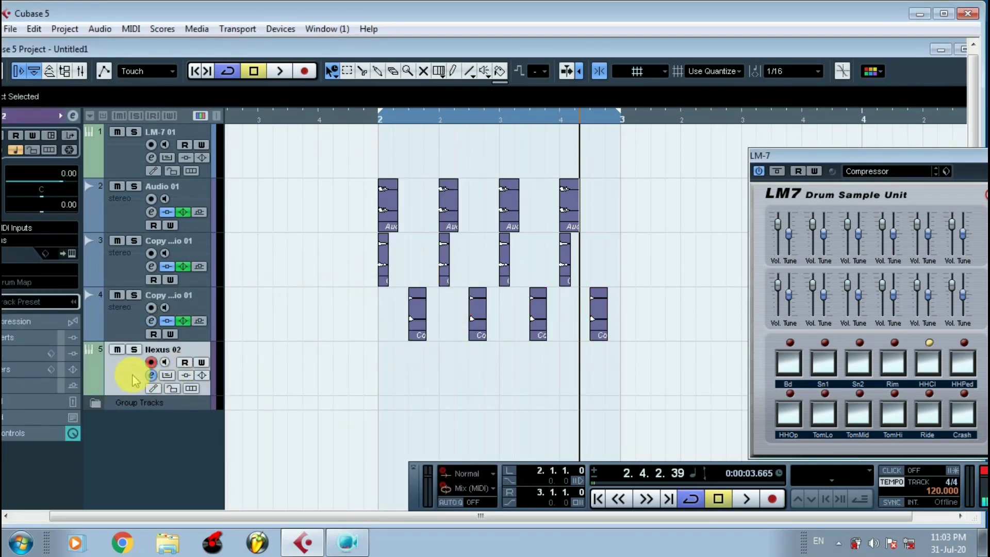
# Open the Nexus editor and load the BA BigBad preset from the Bass category.
pyautogui.click(68, 253)
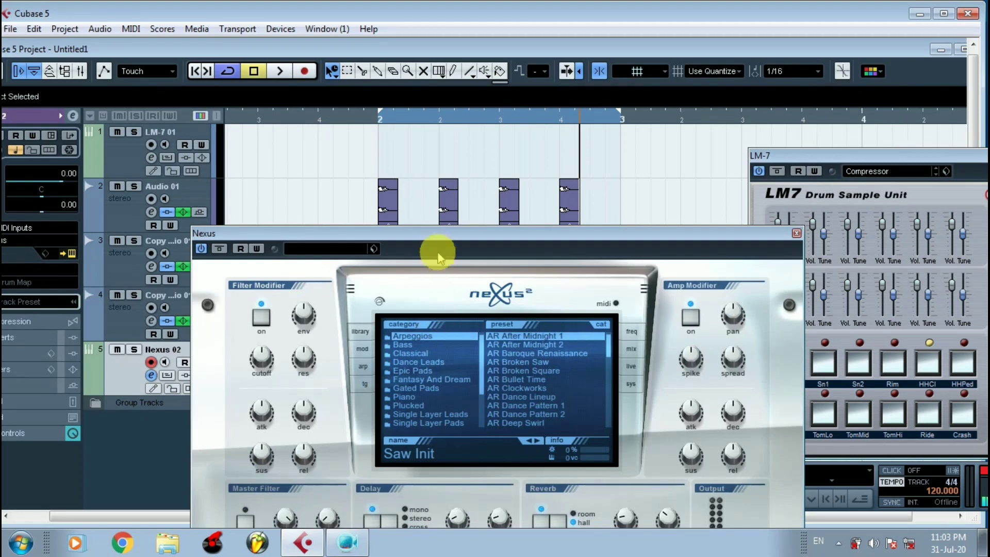
pyautogui.moveTo(438, 257); pyautogui.dragTo(441, 213)
pyautogui.click(406, 301)
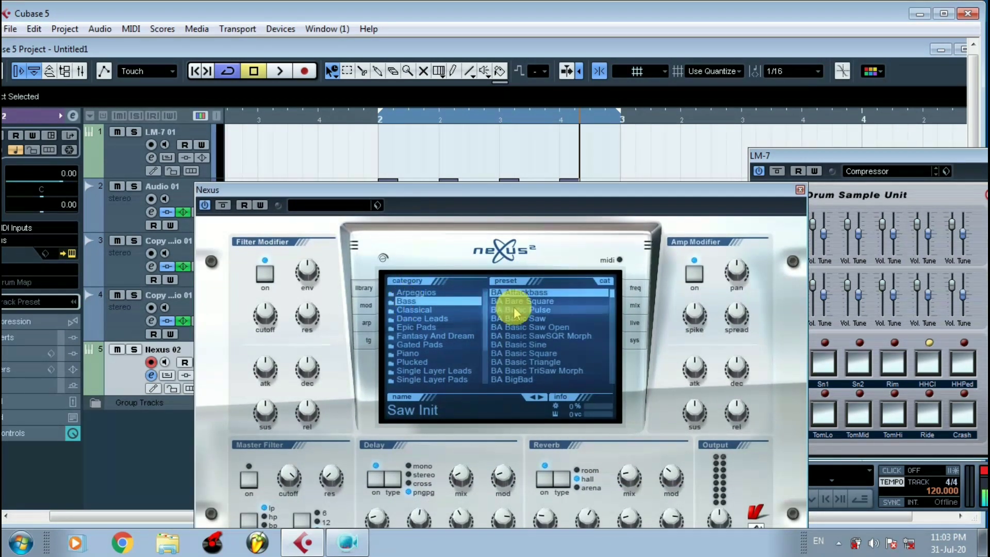
pyautogui.click(519, 380)
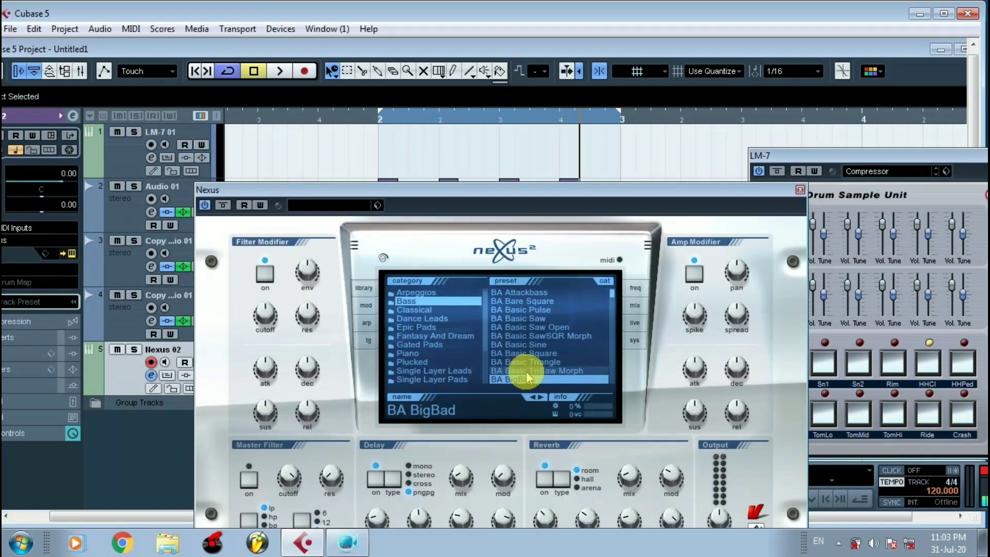
pyautogui.press('z')
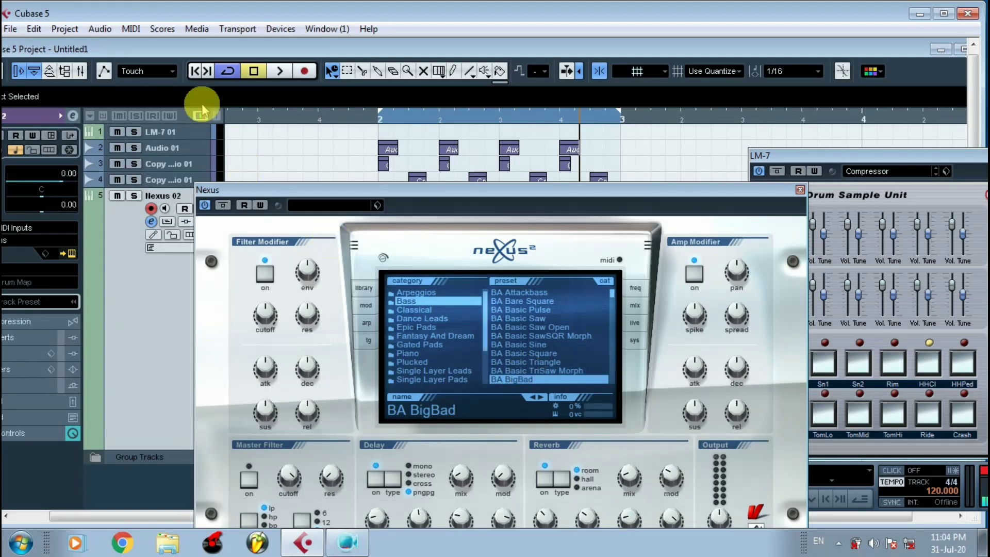
# Undo the addition of the Nexus track and restore the track.
pyautogui.click(32, 30)
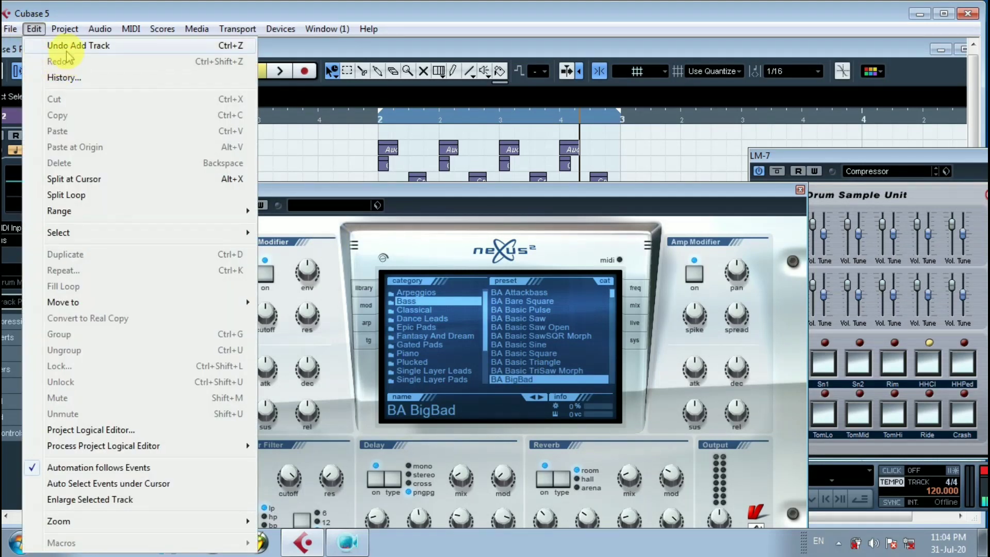
pyautogui.click(67, 46)
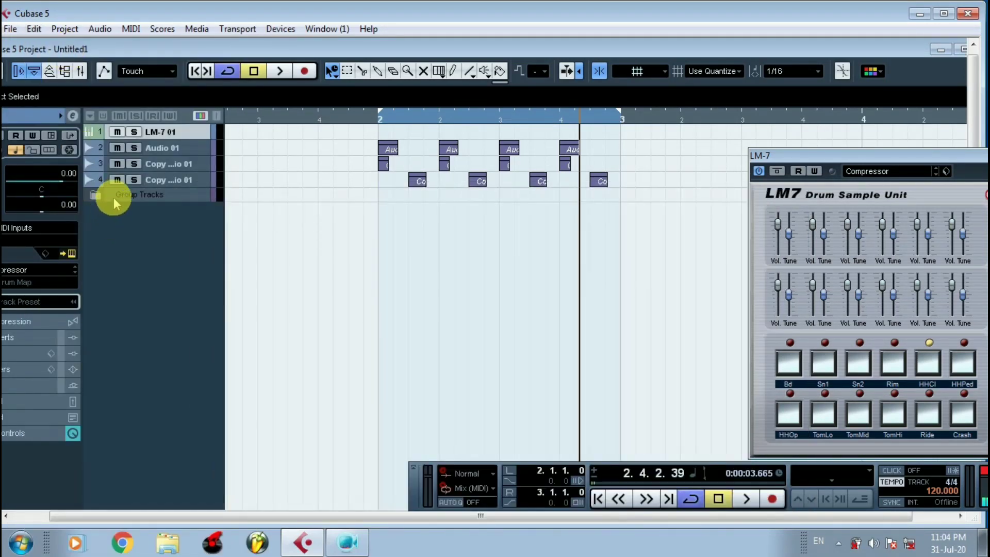
pyautogui.hotkey('ctrl', 'shift', 'z')
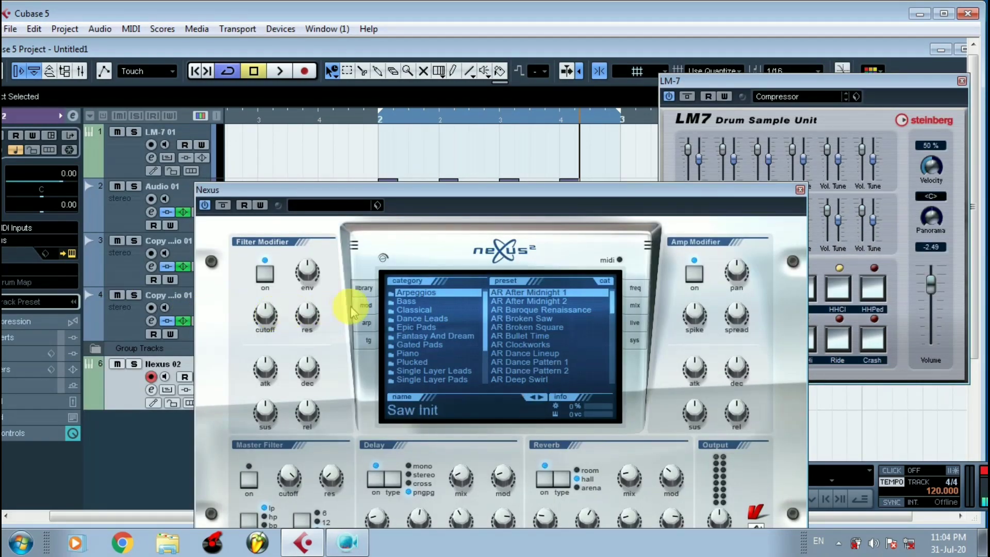
# Show the virtual keyboard, load BA BigBad from the Bass category in Nexus and try out its sound.
pyautogui.click(415, 303)
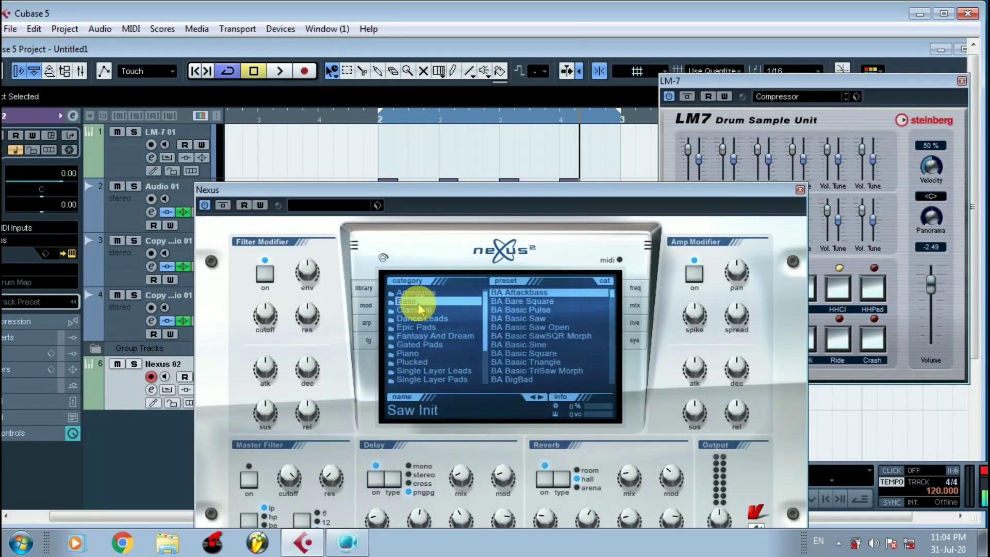
pyautogui.click(281, 29)
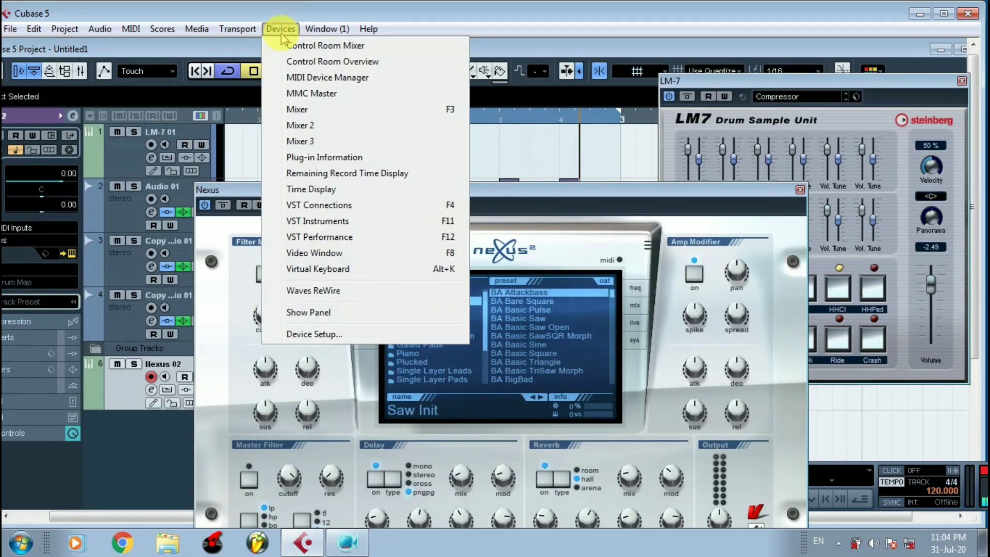
pyautogui.click(309, 269)
pyautogui.moveTo(521, 192); pyautogui.dragTo(819, 68)
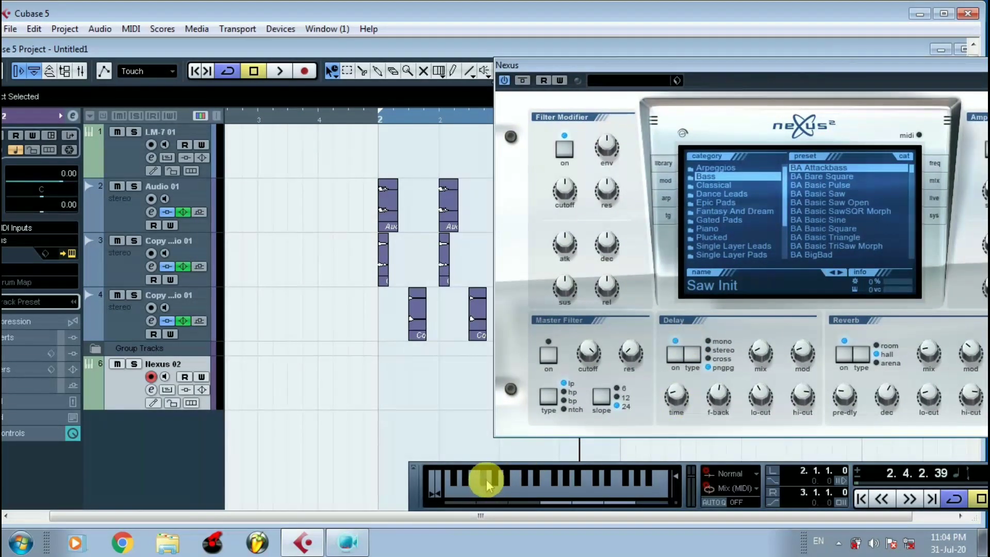
pyautogui.click(808, 255)
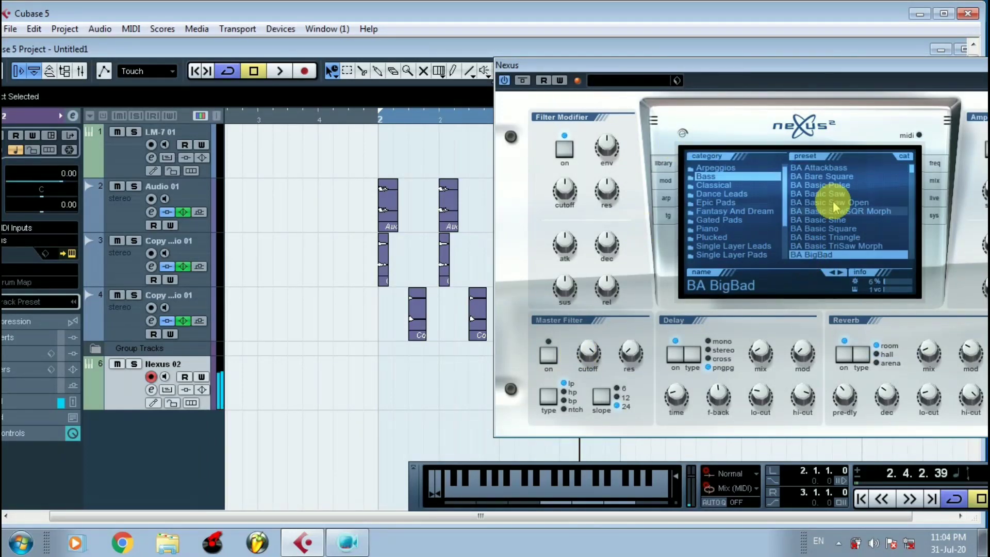
pyautogui.moveTo(858, 69); pyautogui.dragTo(572, 122)
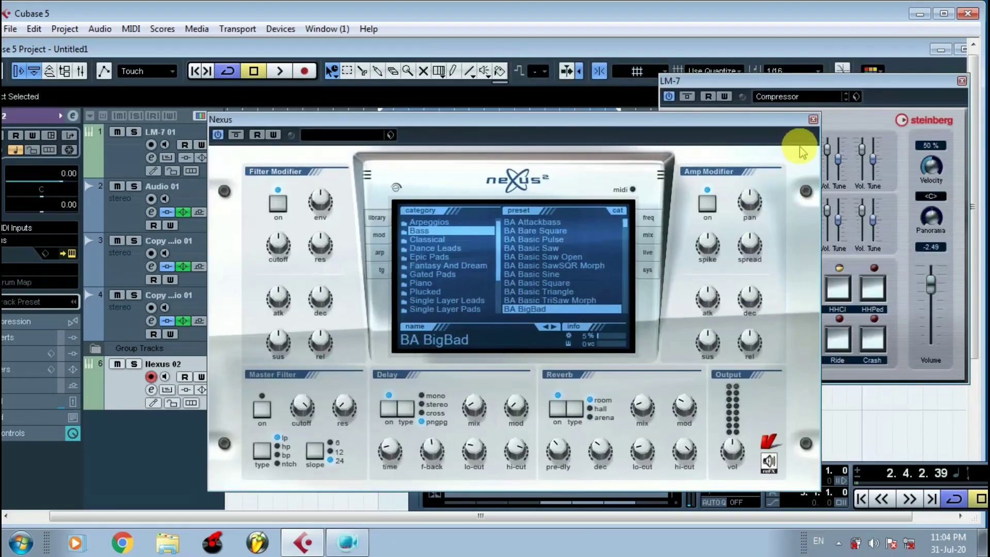
# Close the Nexus and LM-7 windows, create a one-bar part on the Nexus 02 track and open it for note editing.
pyautogui.click(813, 120)
pyautogui.click(960, 81)
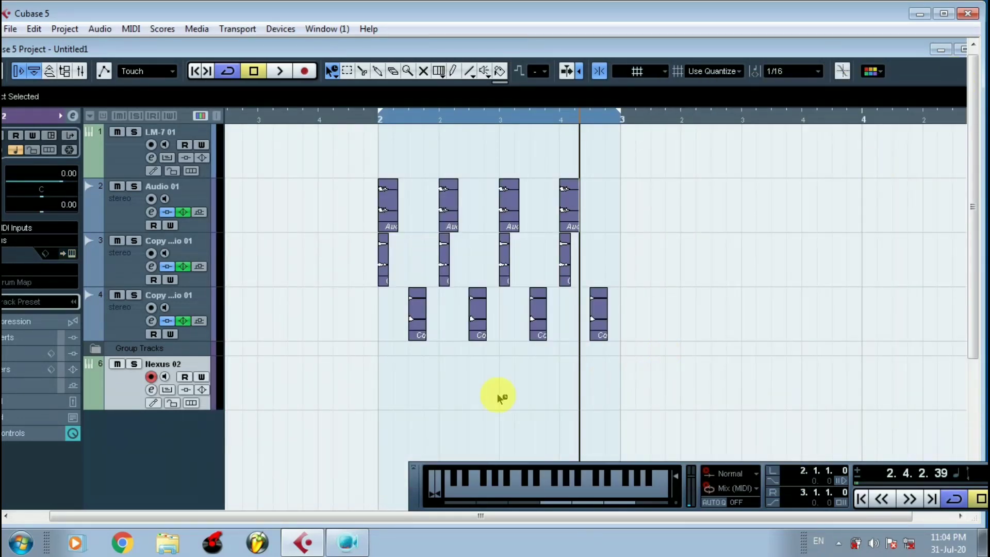
pyautogui.doubleClick(385, 390)
pyautogui.doubleClick(393, 391)
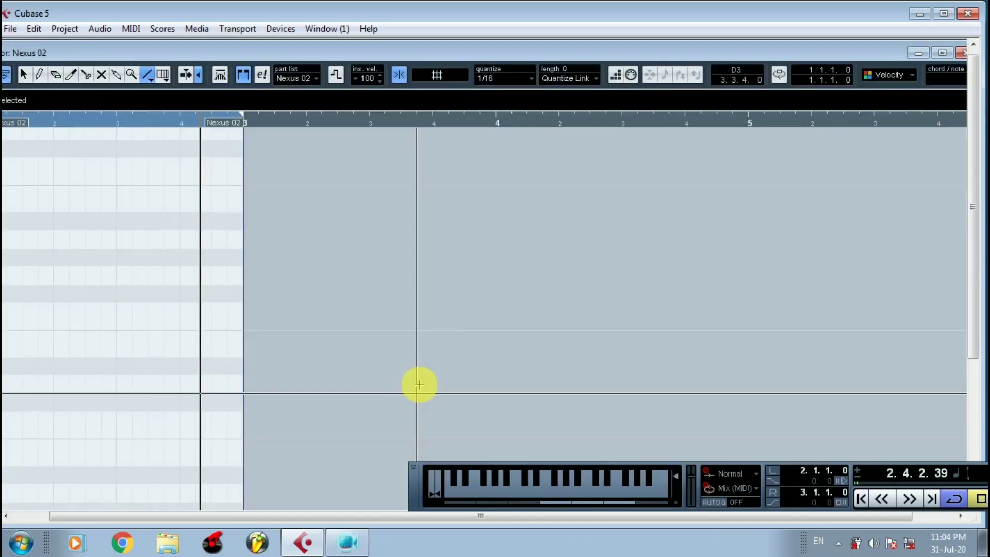
# Maximize the Key Editor, draw four 1/16 notes on C3 at 1.4, 2.3, 3.4 and 4.3 of the bar, and close the editor.
pyautogui.click(6, 122)
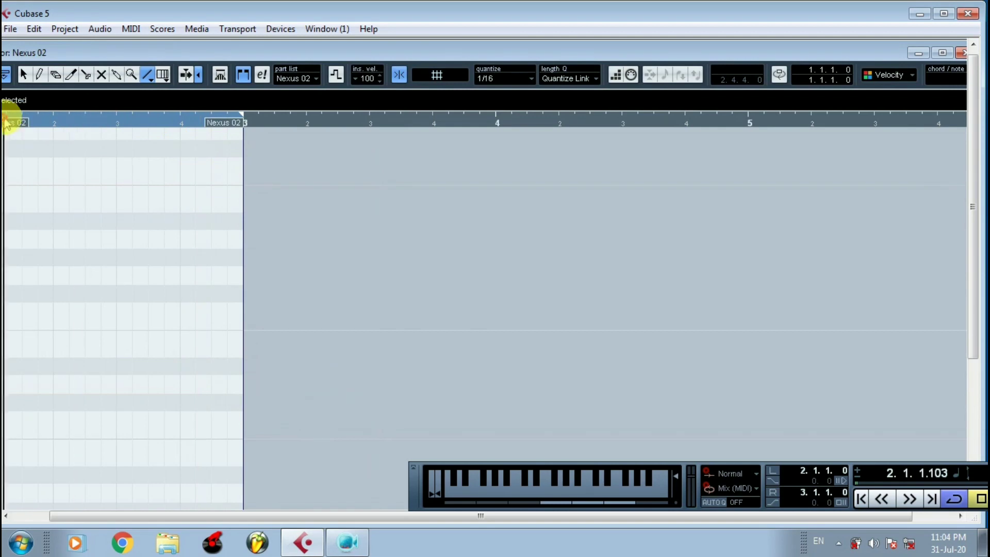
pyautogui.moveTo(3, 120); pyautogui.dragTo(9, 142)
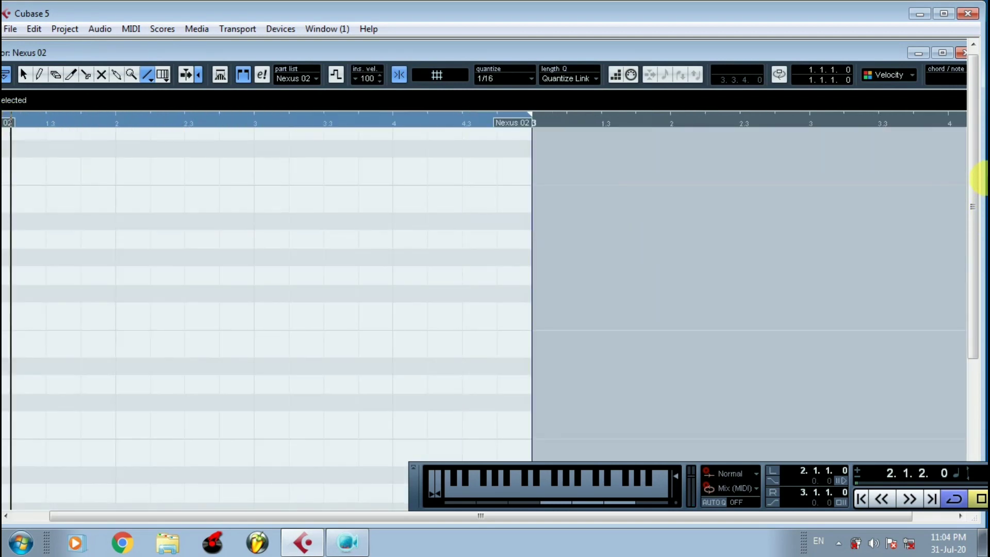
pyautogui.click(943, 53)
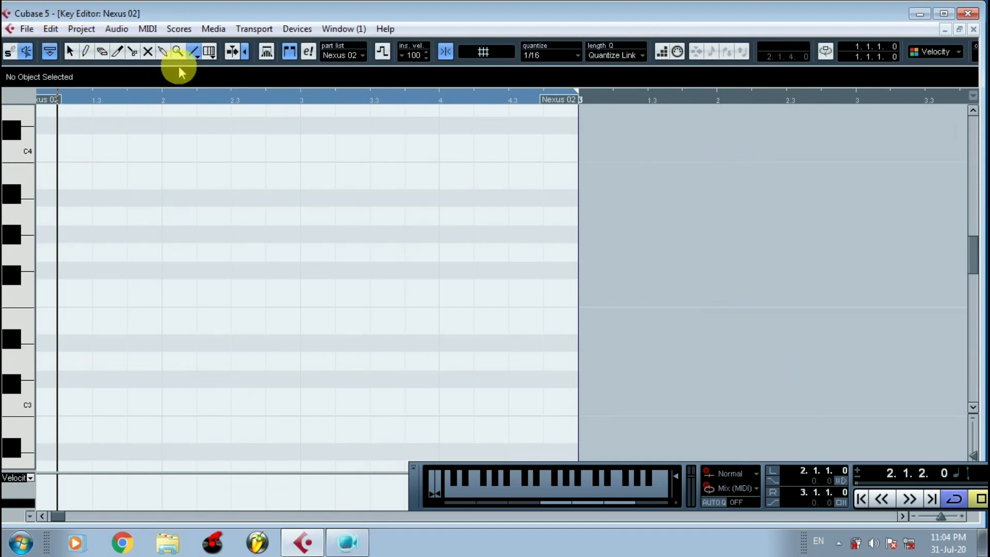
pyautogui.click(196, 55)
pyautogui.click(199, 69)
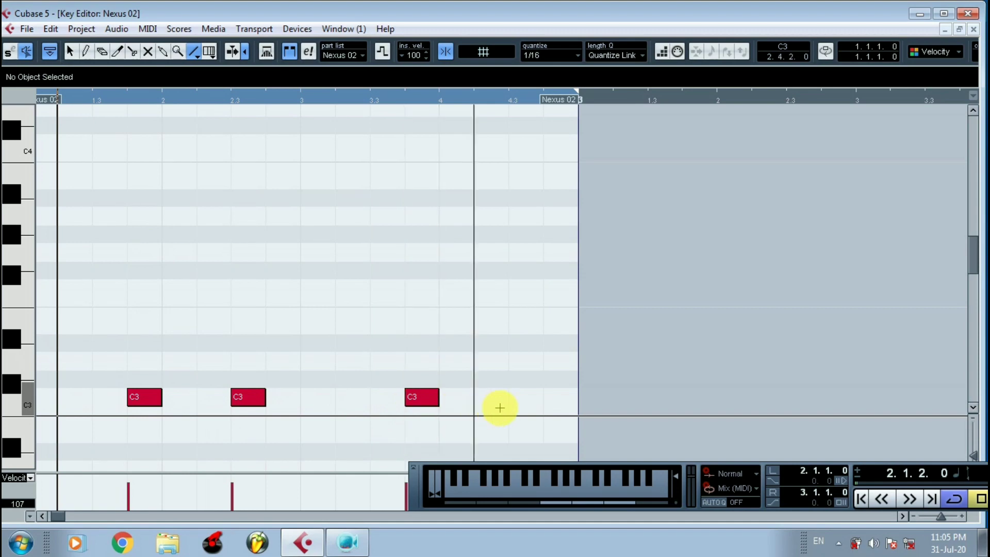
pyautogui.click(975, 30)
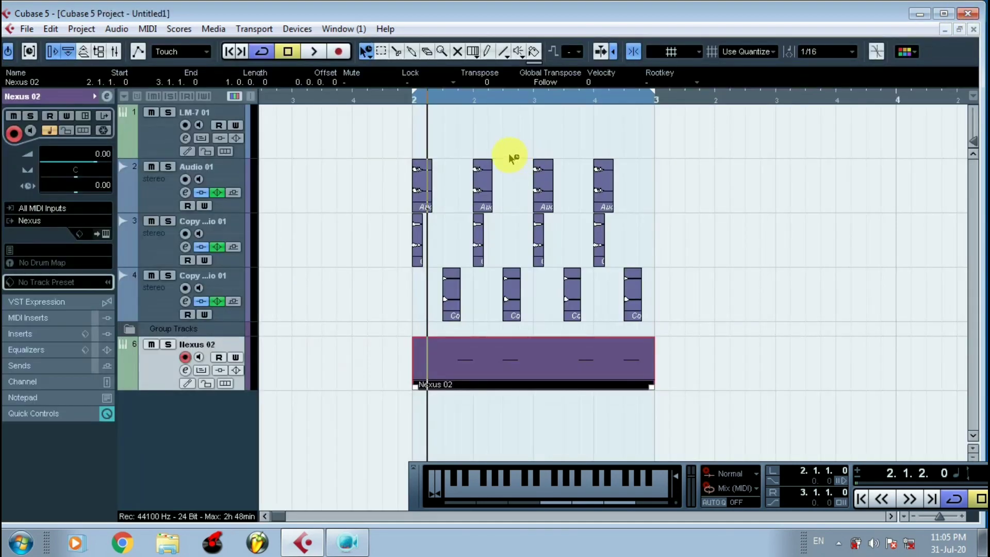
# Play the loop from before bar 2 and lower the Nexus 02 channel volume to -6.15.
pyautogui.click(31, 382)
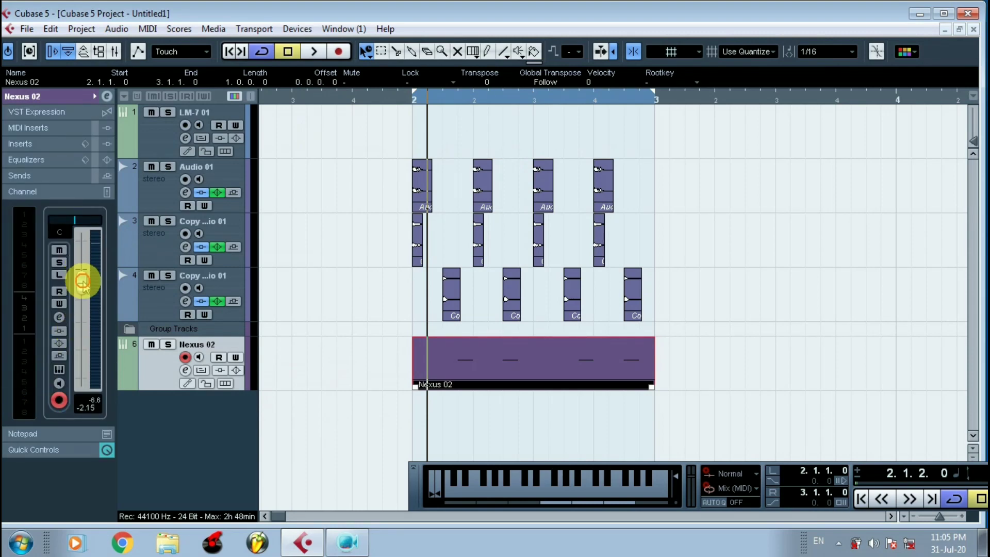
pyautogui.moveTo(83, 281); pyautogui.dragTo(82, 290)
pyautogui.click(293, 100)
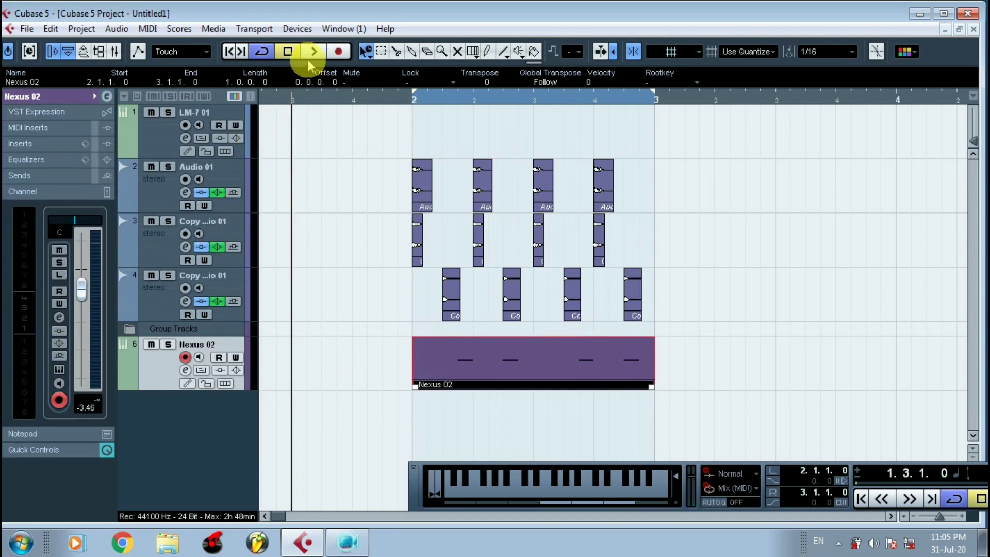
pyautogui.press('space')
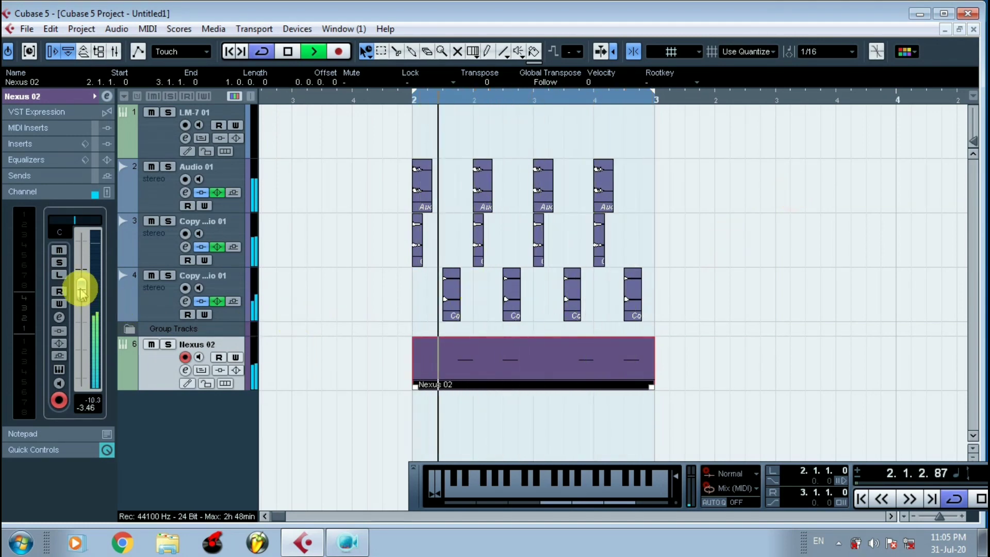
pyautogui.moveTo(81, 285)
pyautogui.mouseDown()
pyautogui.moveTo(83, 338)
pyautogui.moveTo(85, 299)
pyautogui.mouseUp()
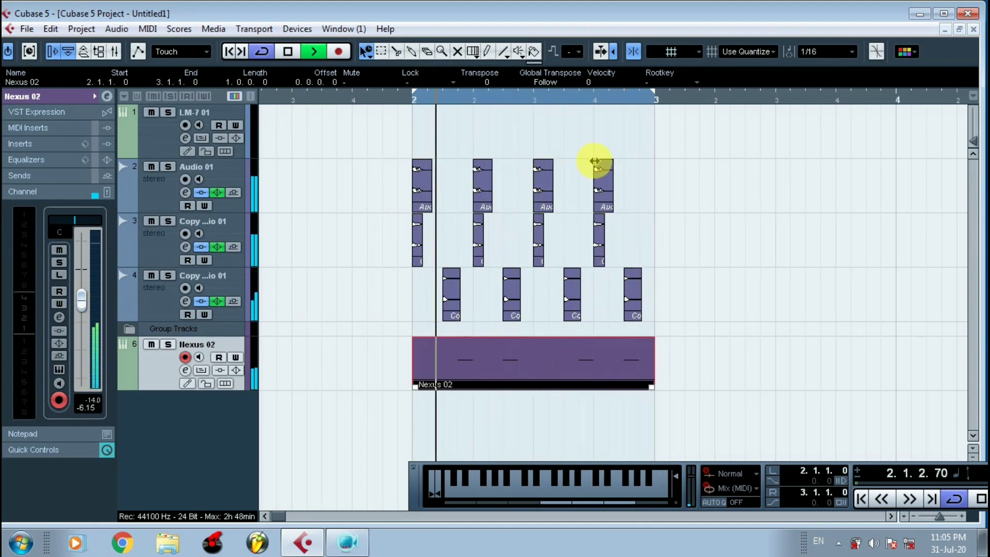
# Duplicate all drum events and the Nexus 02 part into bar 3, and extend the loop to bar 4 with the cursor at 1.1.1.0.
pyautogui.click(673, 137)
pyautogui.moveTo(686, 129); pyautogui.dragTo(382, 345)
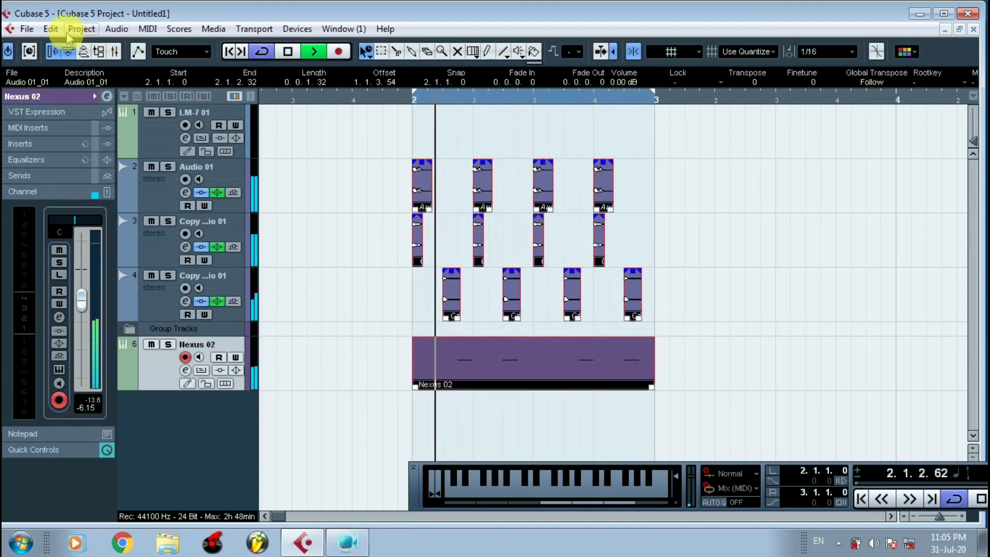
pyautogui.click(50, 29)
pyautogui.click(88, 255)
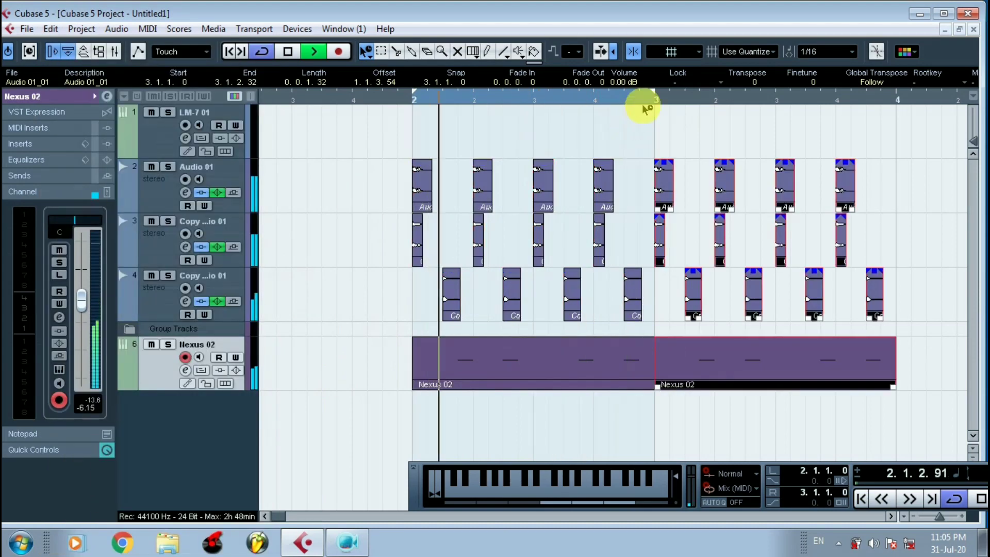
pyautogui.moveTo(654, 94); pyautogui.dragTo(892, 95)
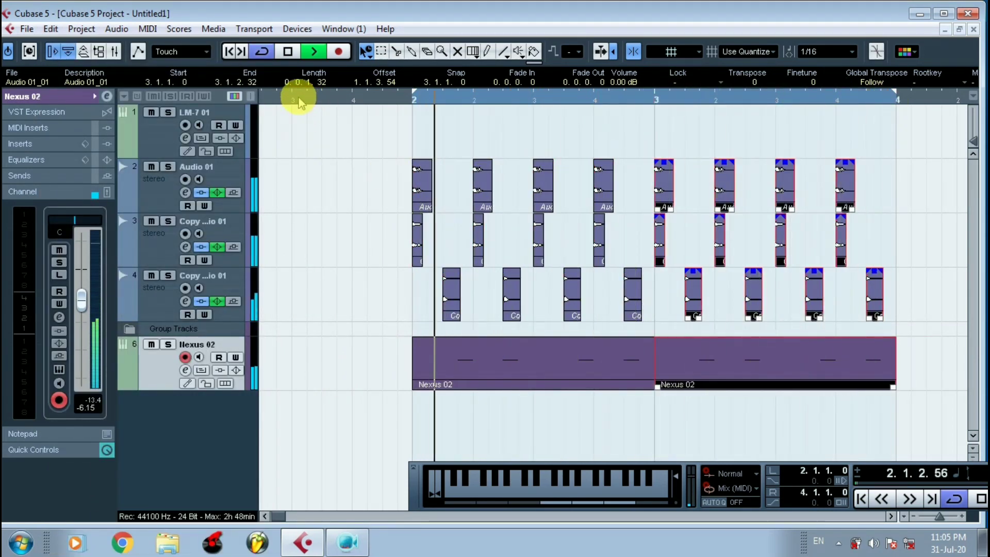
pyautogui.press('space')
pyautogui.moveTo(299, 98); pyautogui.dragTo(222, 85)
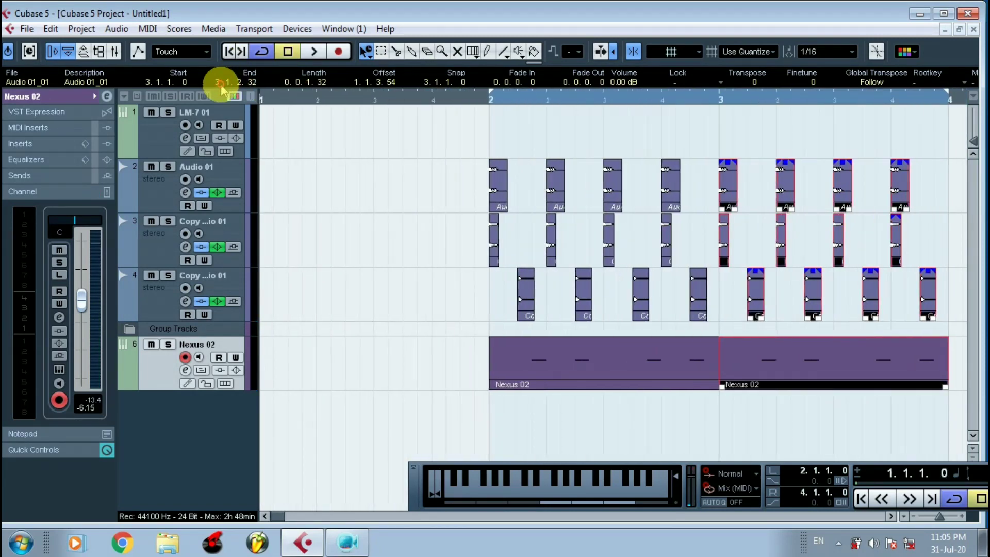
# Select the LM-7 01 track and open its LM-7 editor, arranging it and the transport panel so that both are fully visible.
pyautogui.click(157, 135)
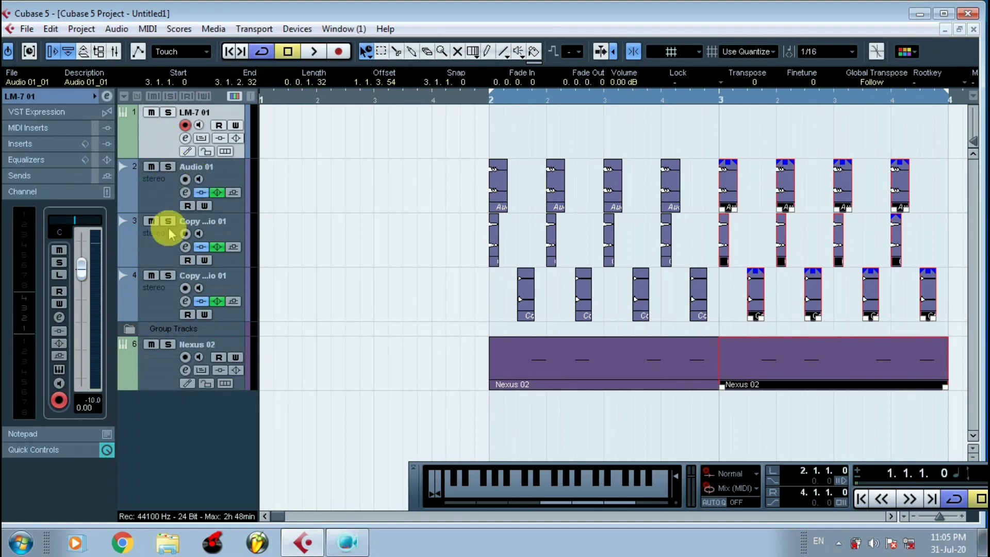
pyautogui.click(79, 96)
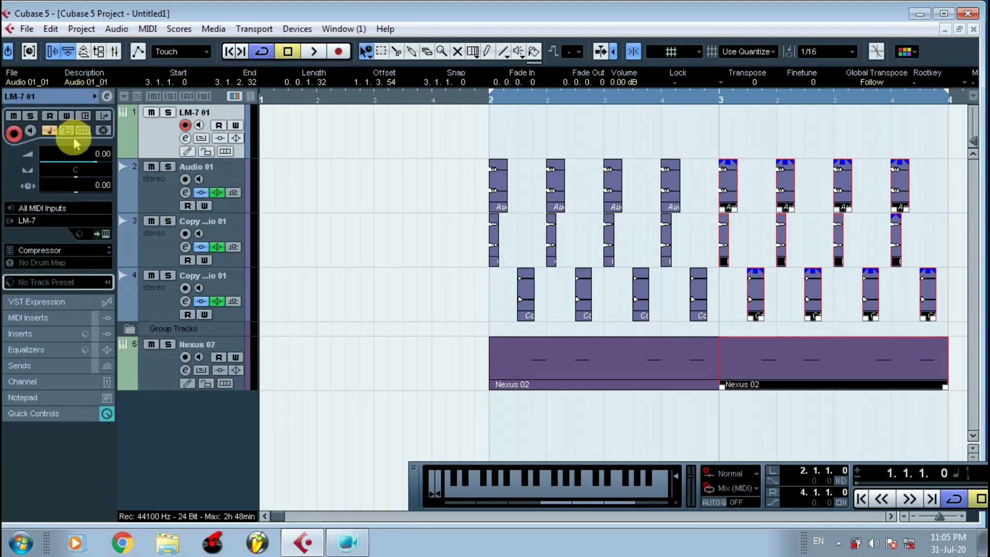
pyautogui.click(106, 233)
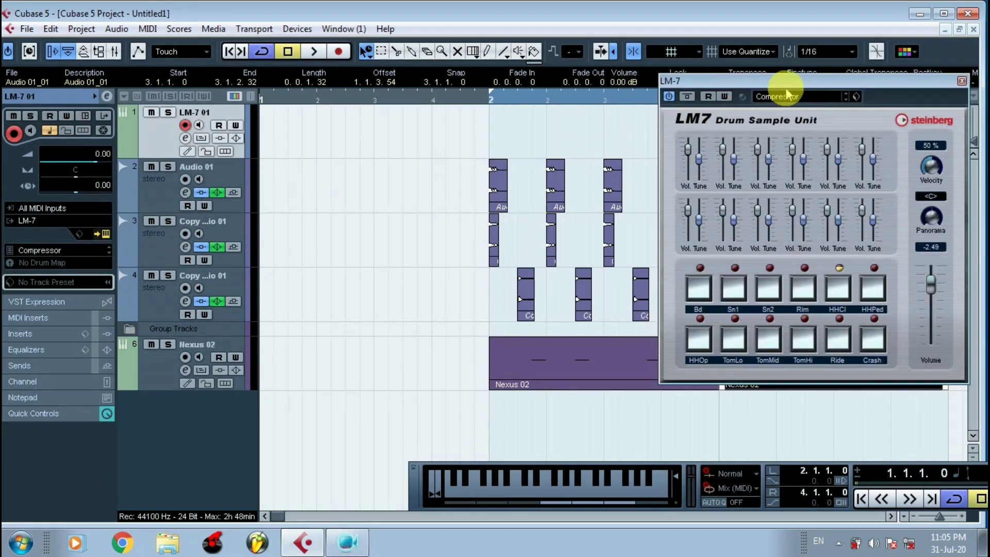
pyautogui.moveTo(785, 85); pyautogui.dragTo(305, 95)
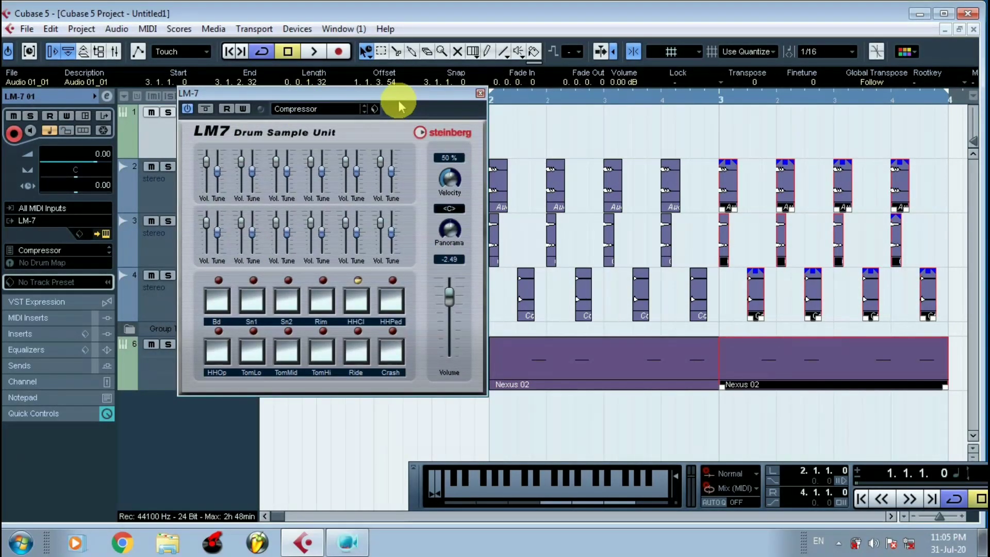
pyautogui.moveTo(400, 100); pyautogui.dragTo(448, 93)
pyautogui.click(457, 157)
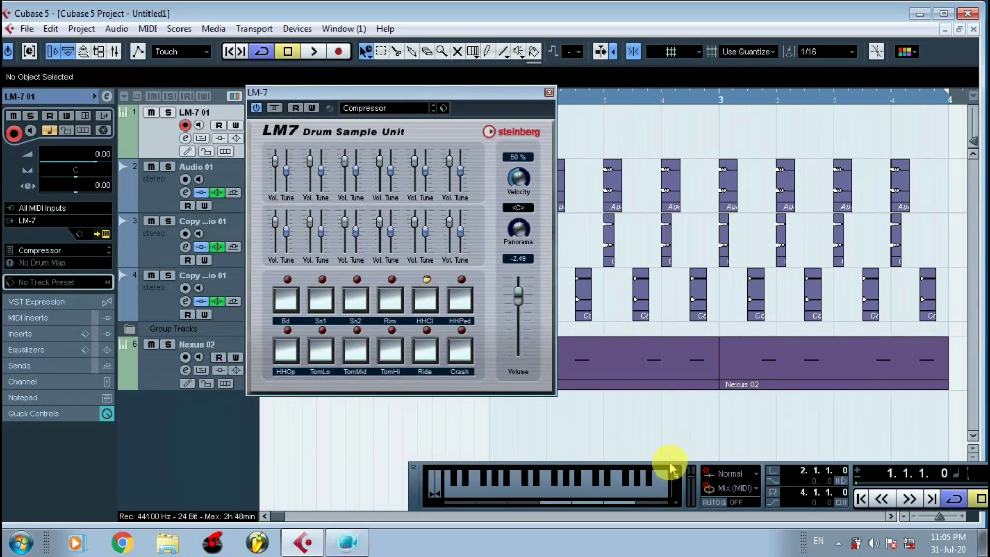
pyautogui.moveTo(670, 466); pyautogui.dragTo(382, 469)
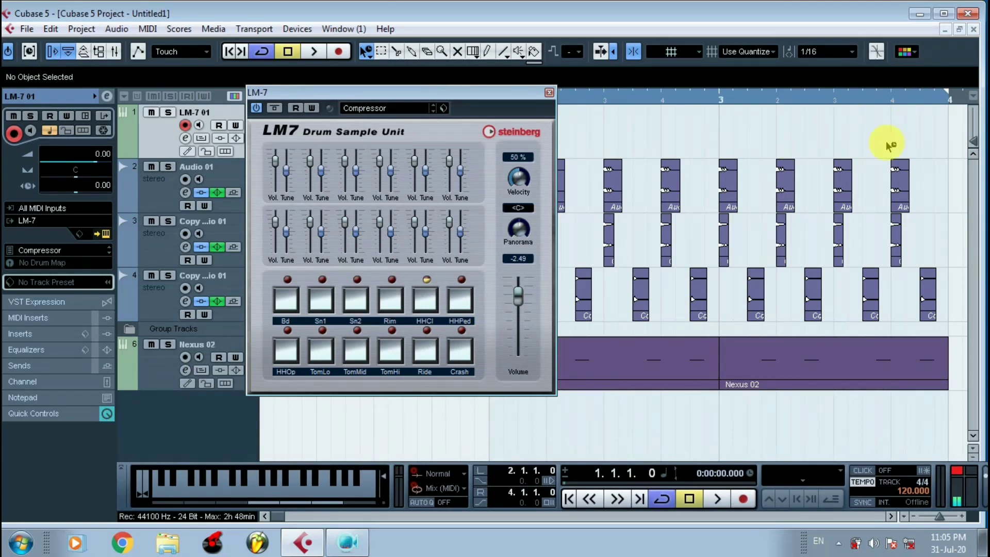